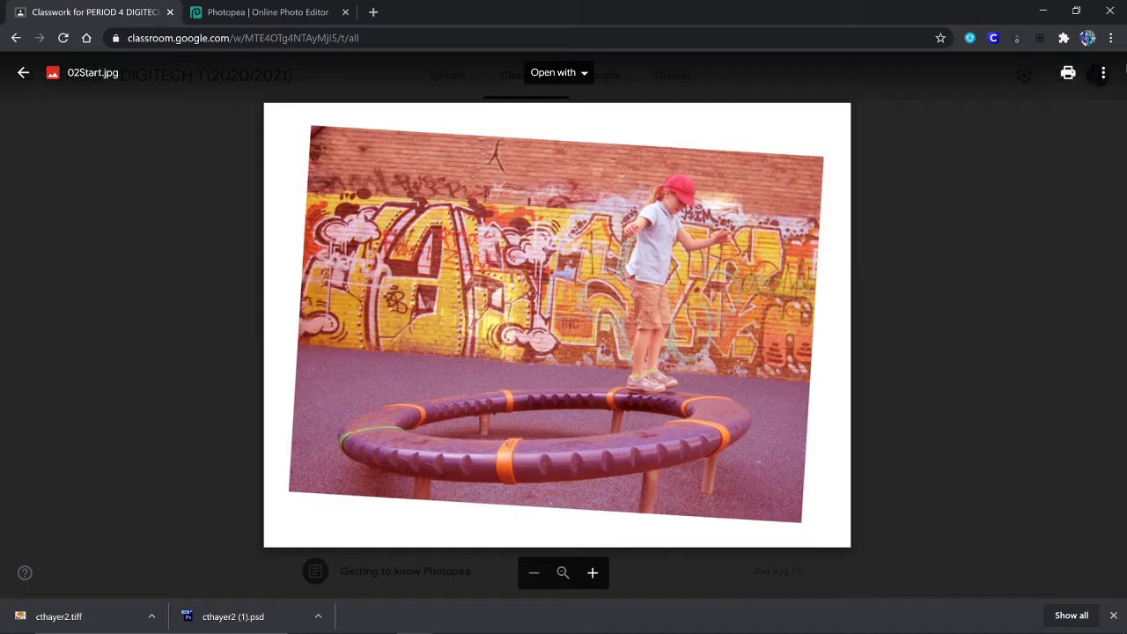
# Open the 02Start.jpg preview in its own Google Drive window and download the image to the computer
pyautogui.click(1102, 73)
pyautogui.click(1046, 144)
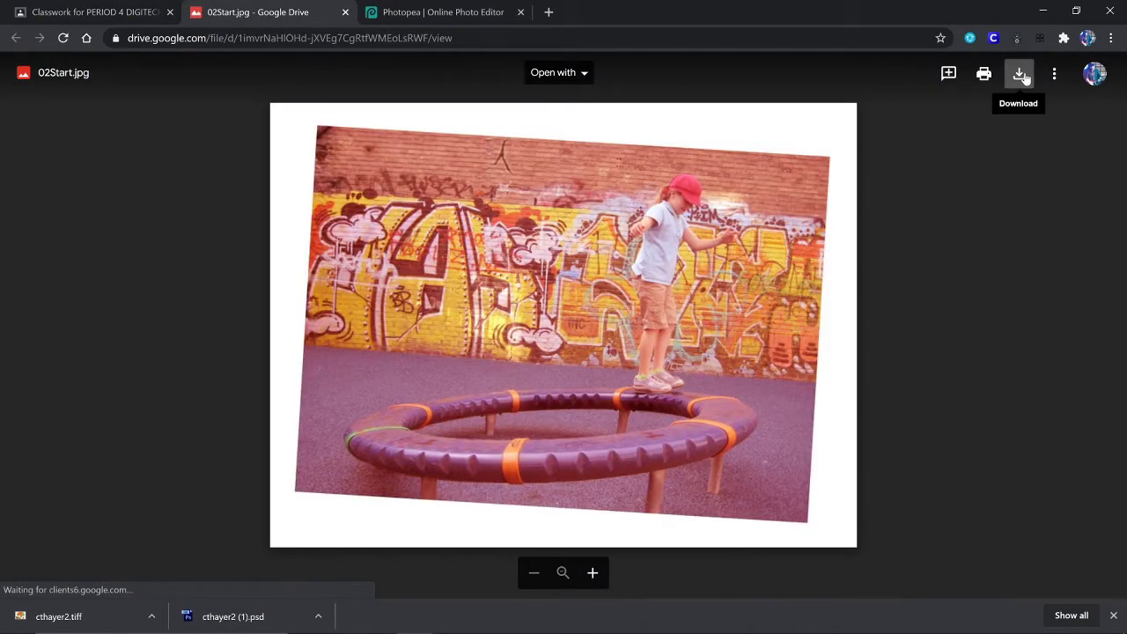
pyautogui.click(1021, 75)
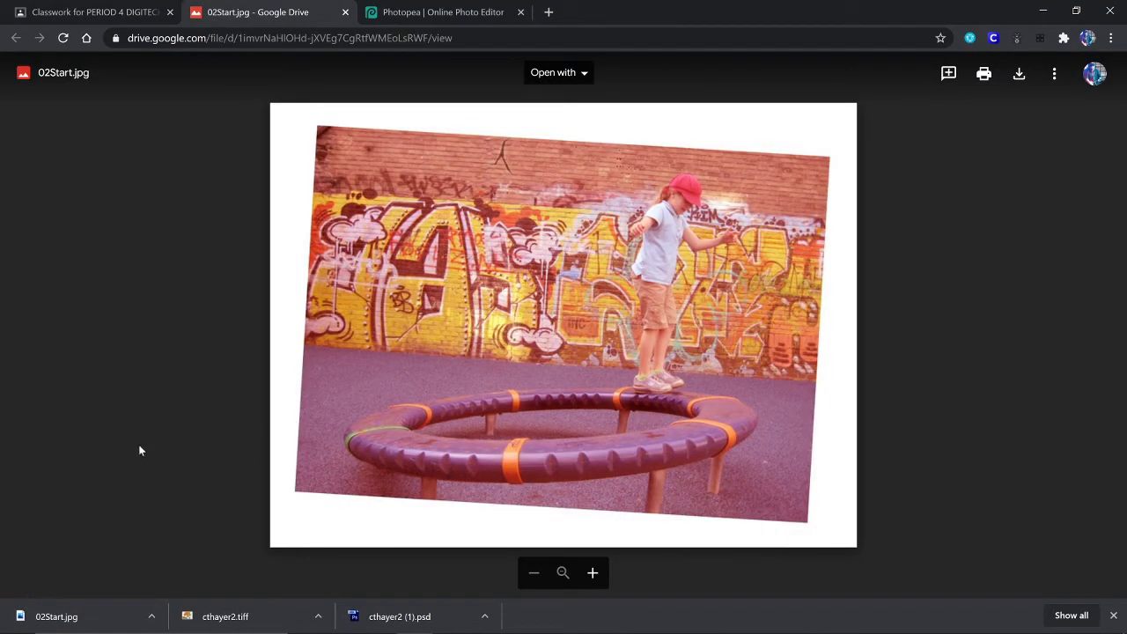
# Switch to Photopea and open the 02Start image from the Downloads folder
pyautogui.click(448, 12)
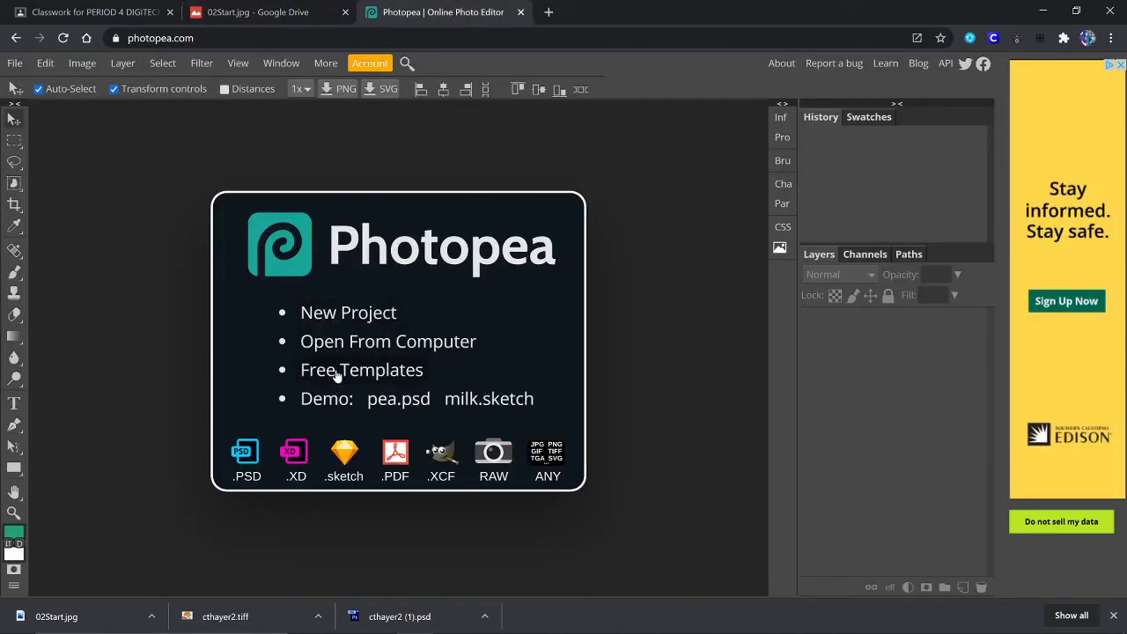
pyautogui.click(352, 344)
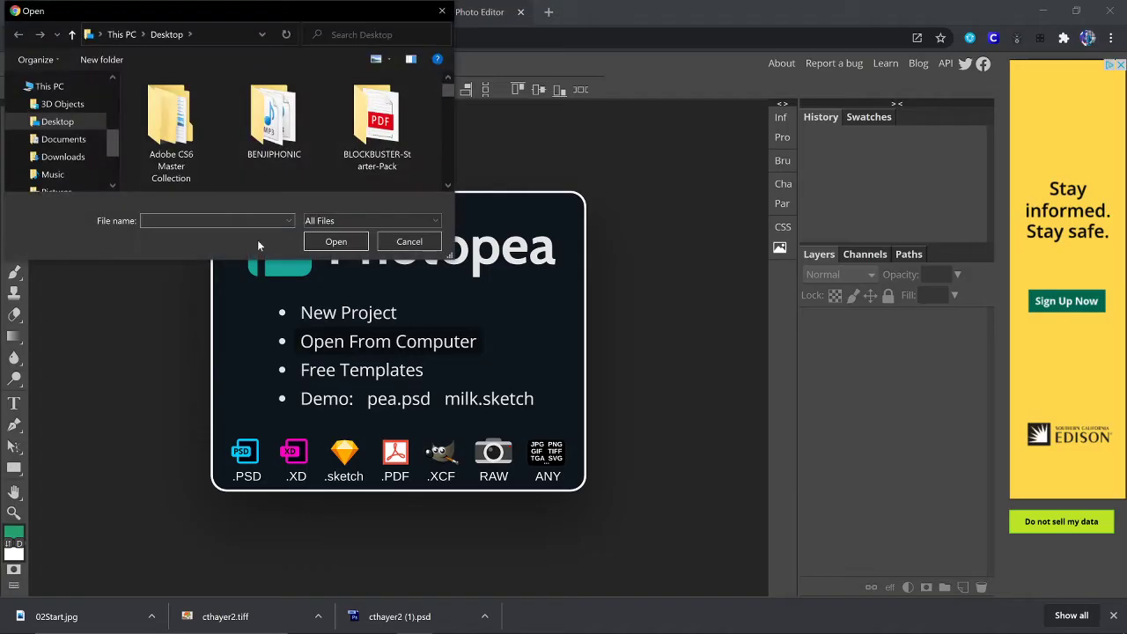
pyautogui.click(64, 163)
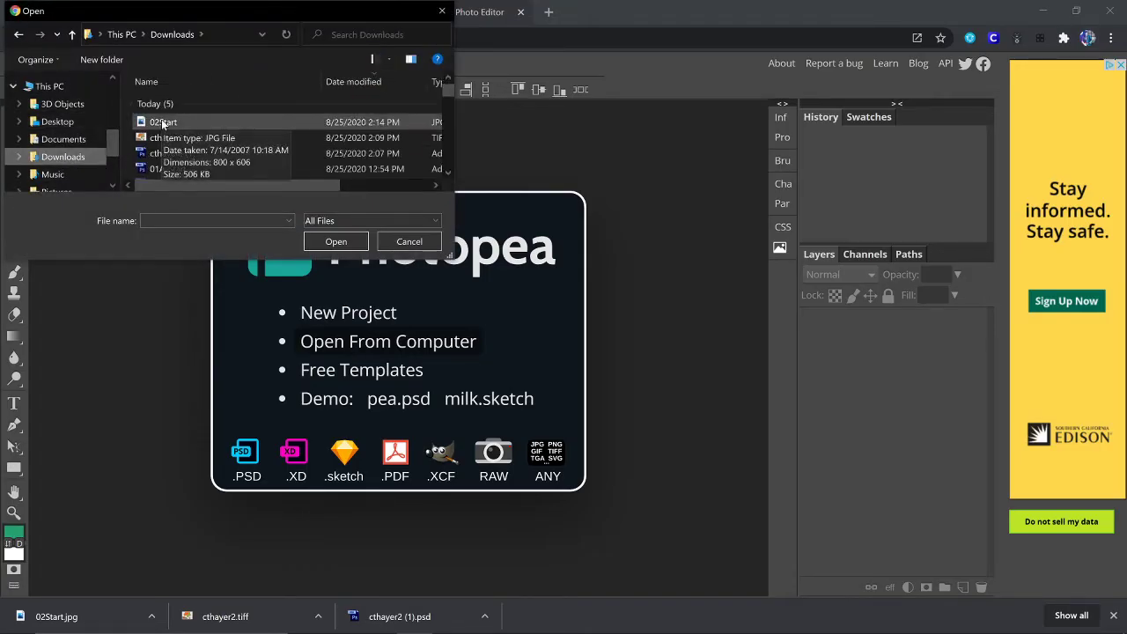
pyautogui.doubleClick(163, 122)
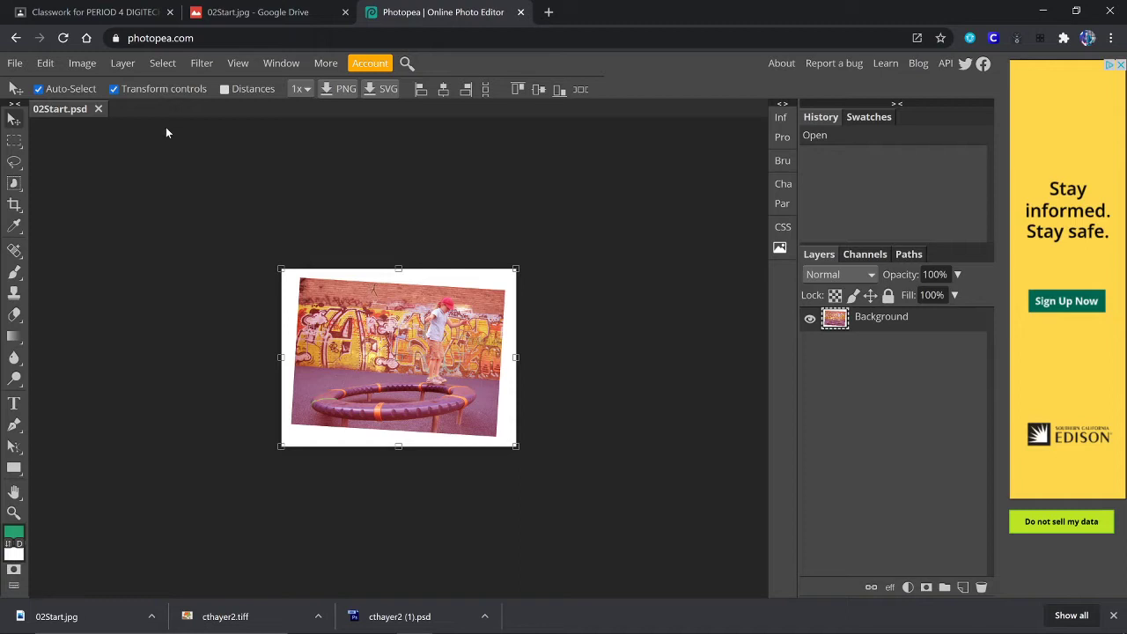
pyautogui.hotkey('ctrl', '+')
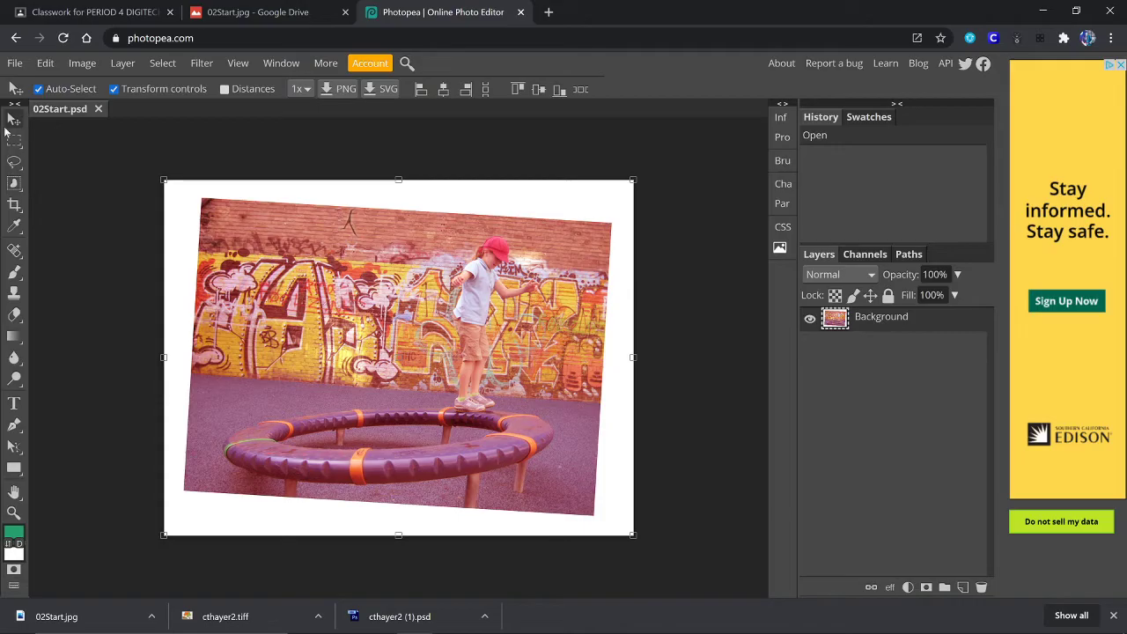
# Rename the document as the author's first initial and surname followed by 2
pyautogui.doubleClick(58, 112)
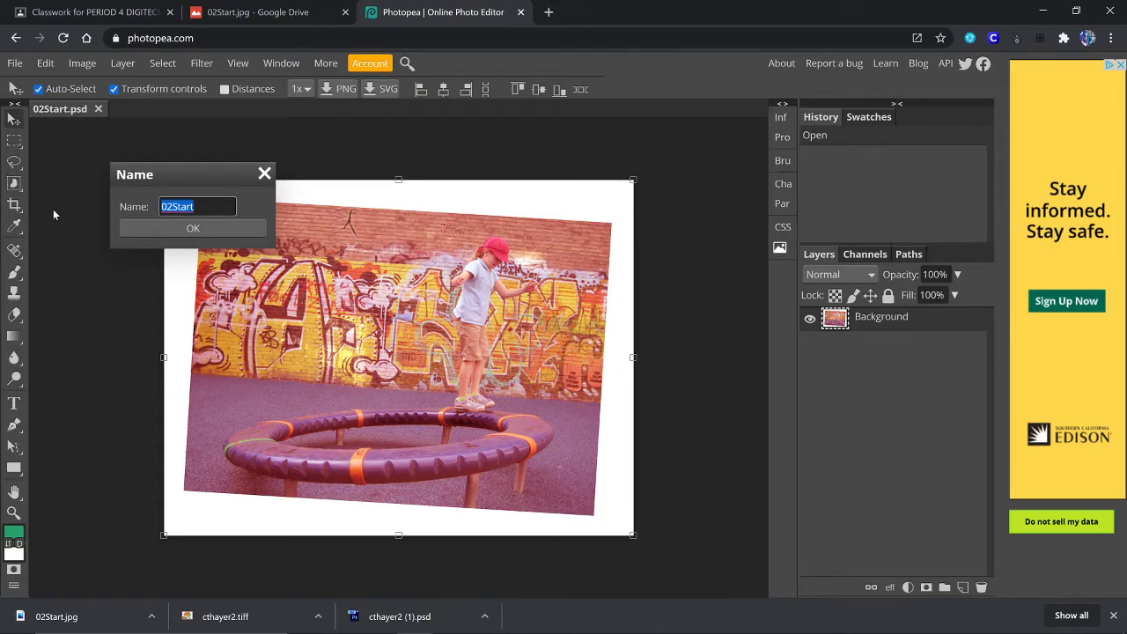
pyautogui.press('BackSpace')
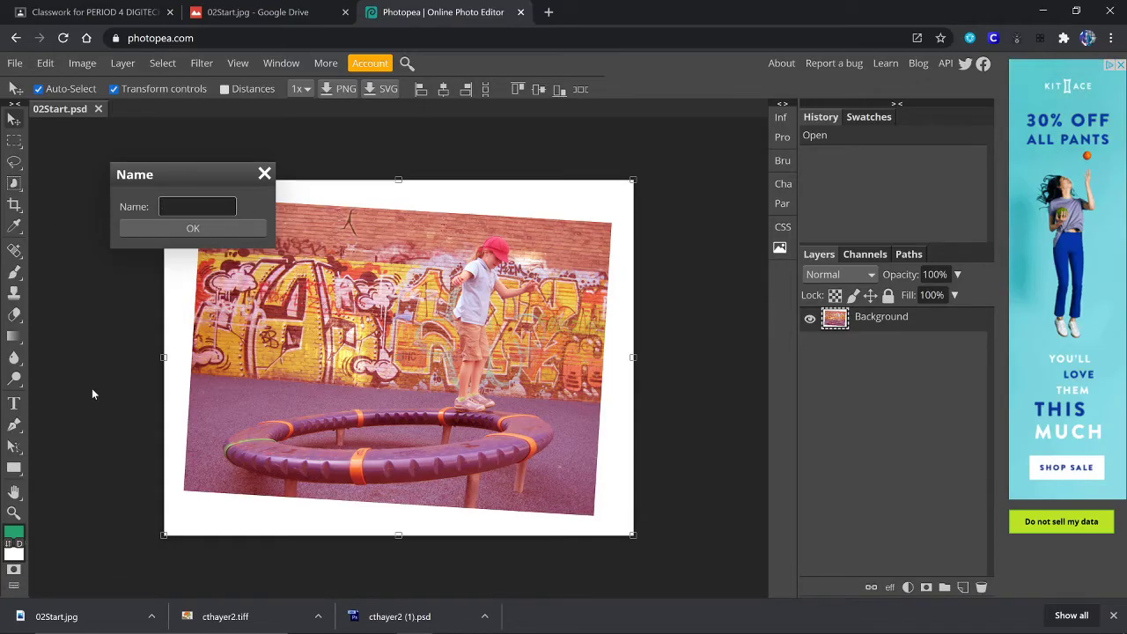
pyautogui.write('C')
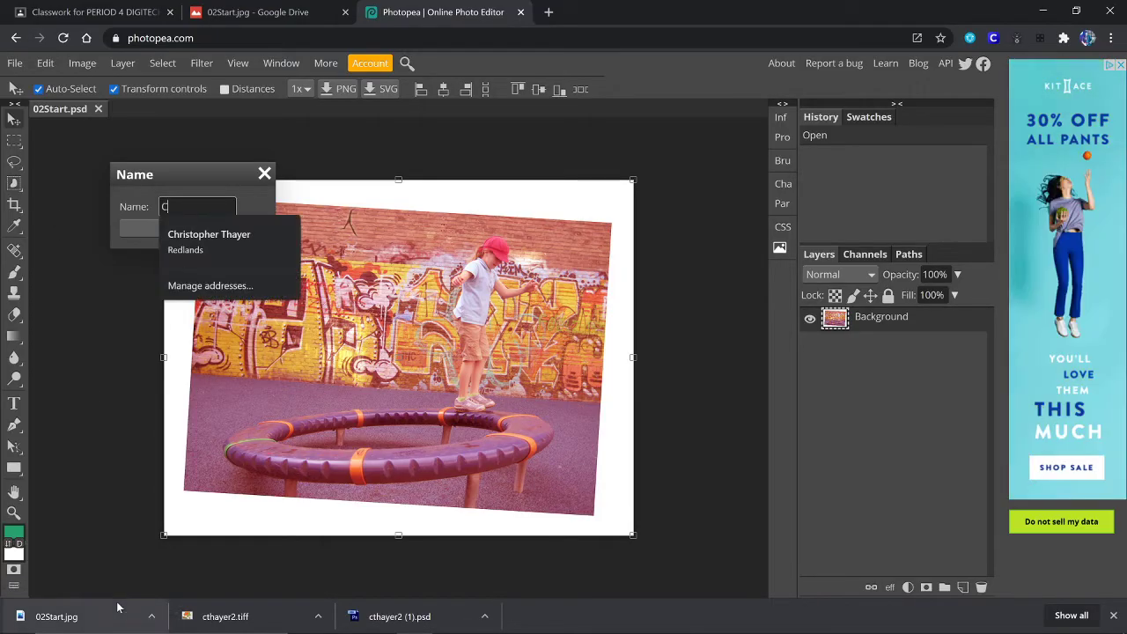
pyautogui.write('Thayer')
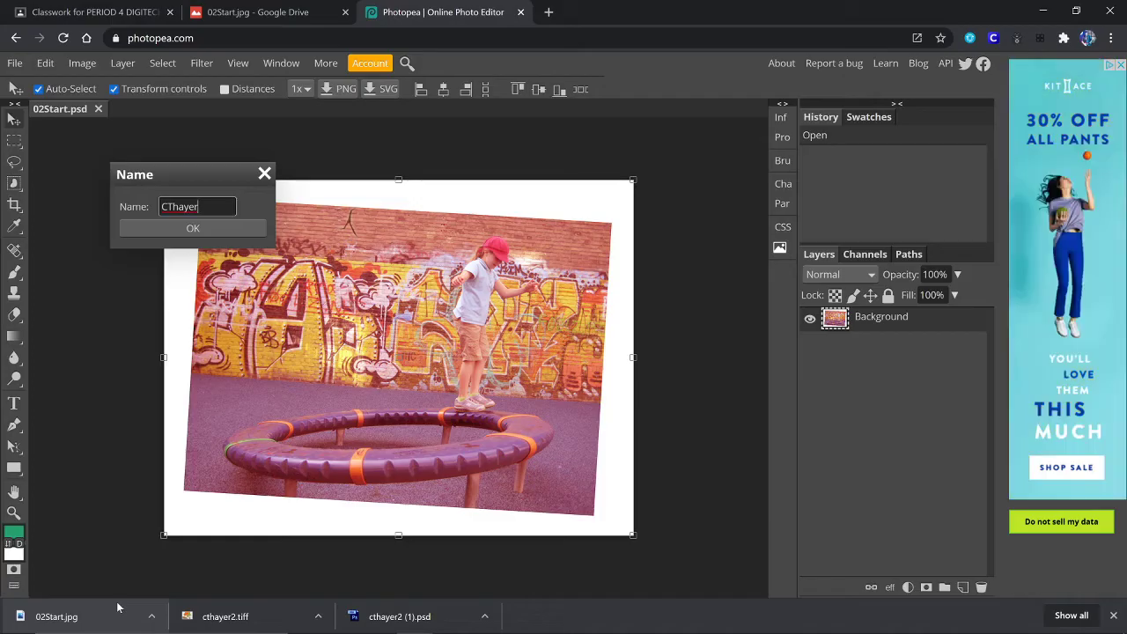
pyautogui.write('2')
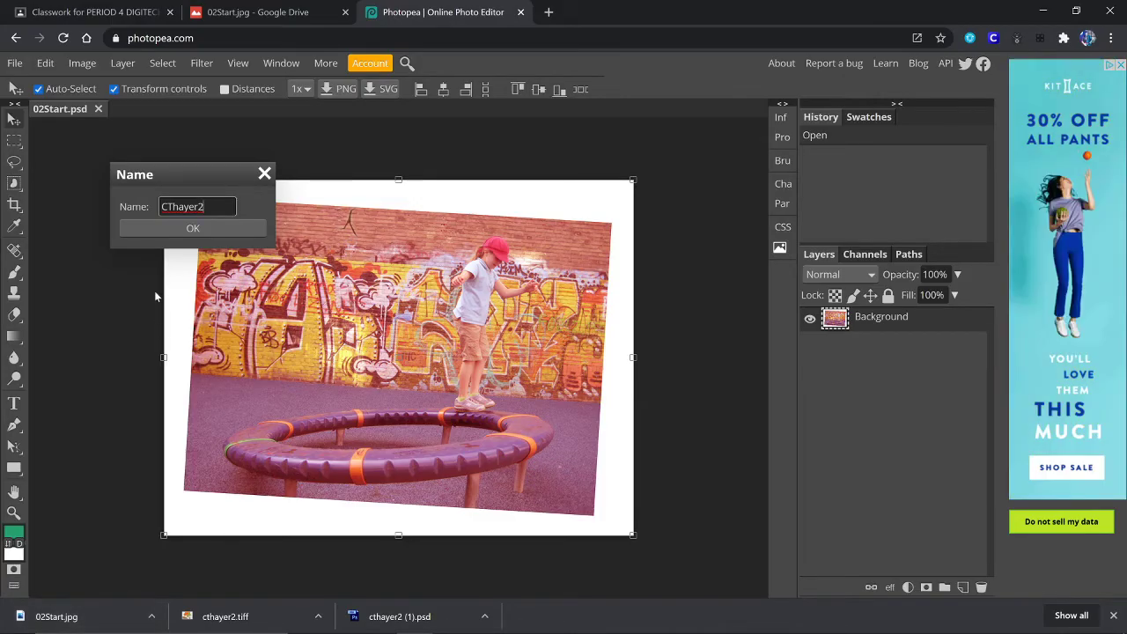
pyautogui.click(191, 231)
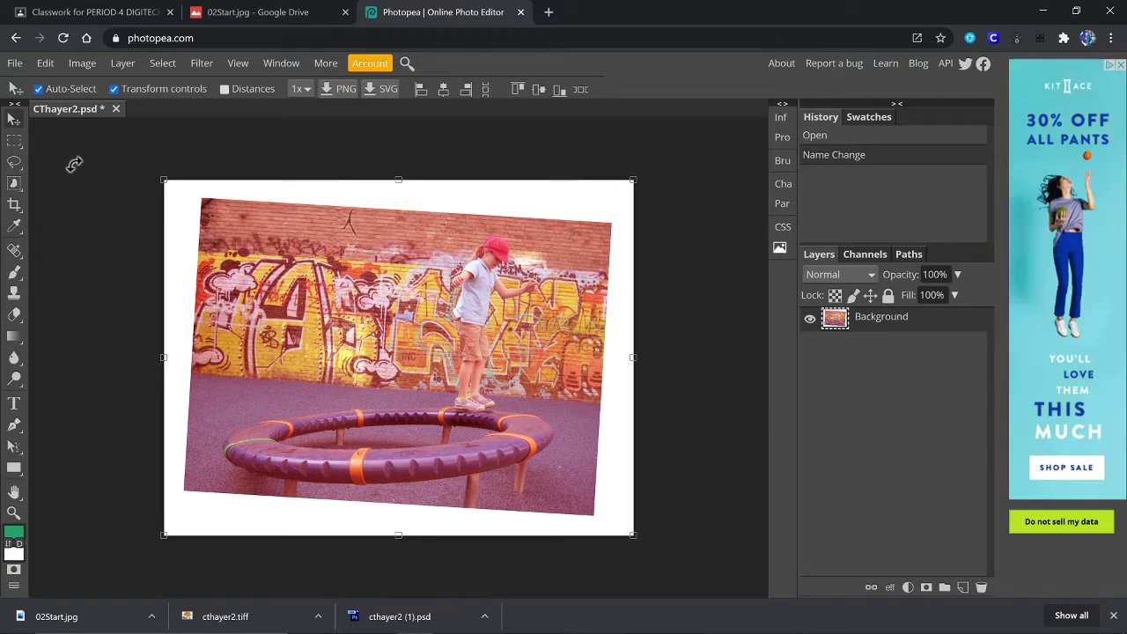
# Resize the image to 3.5 inches wide by 2.5 inches high, with the aspect ratio unlinked for the height
pyautogui.click(15, 208)
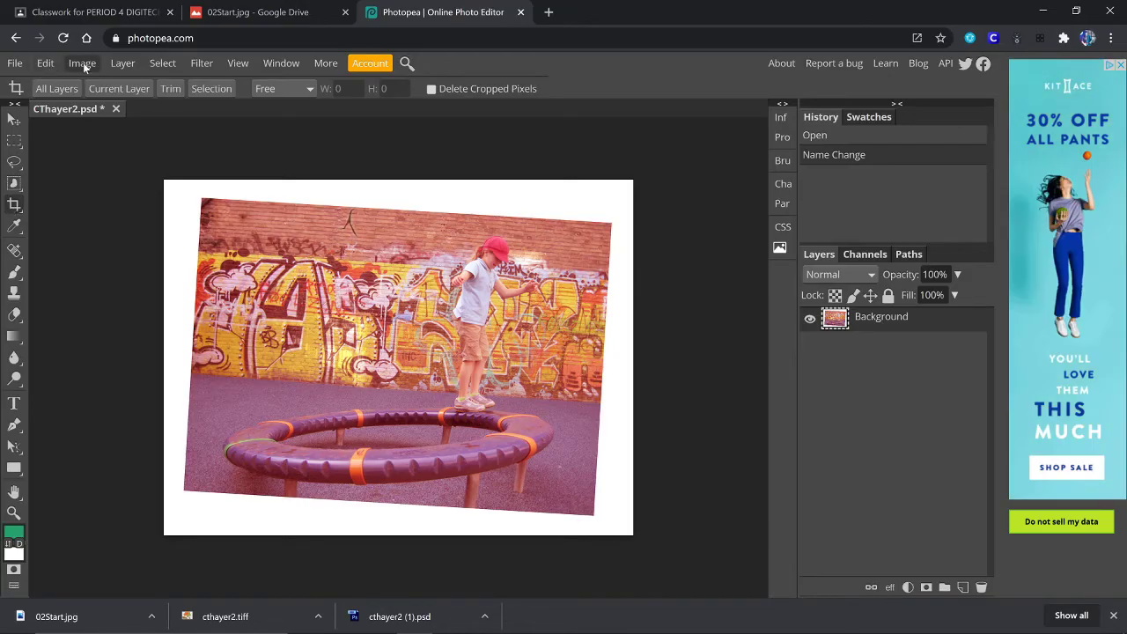
pyautogui.click(83, 63)
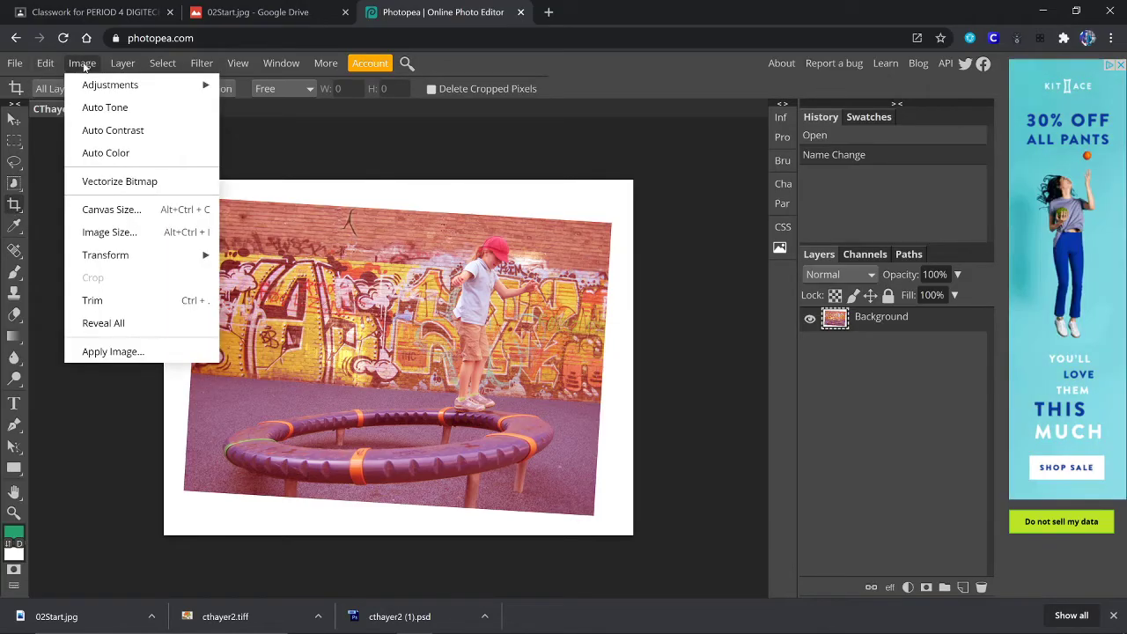
pyautogui.click(101, 233)
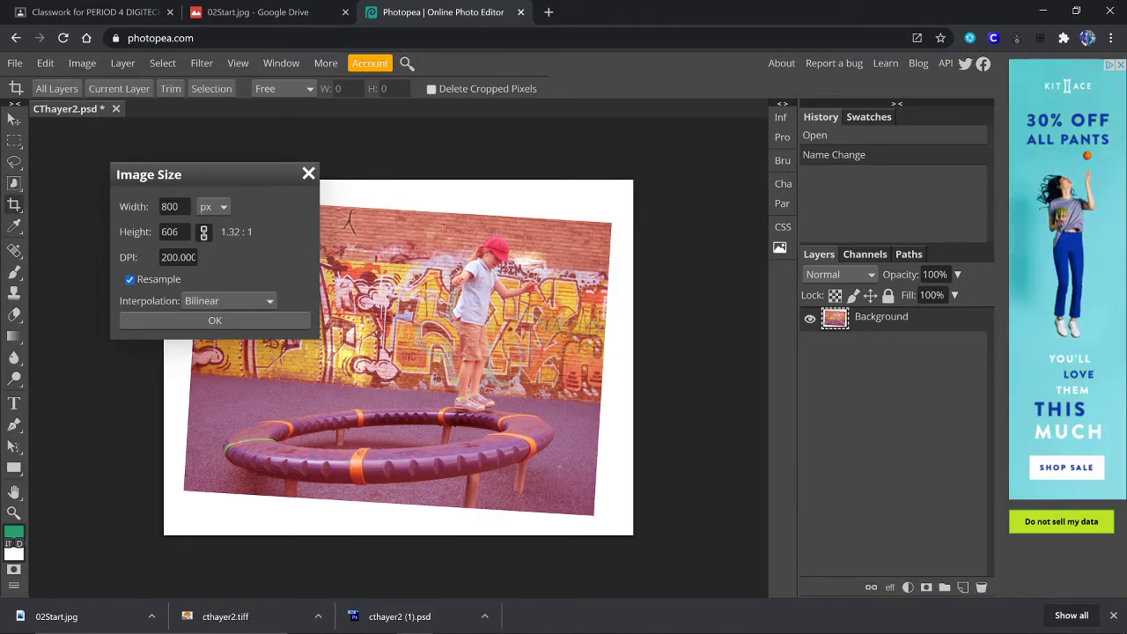
pyautogui.click(224, 205)
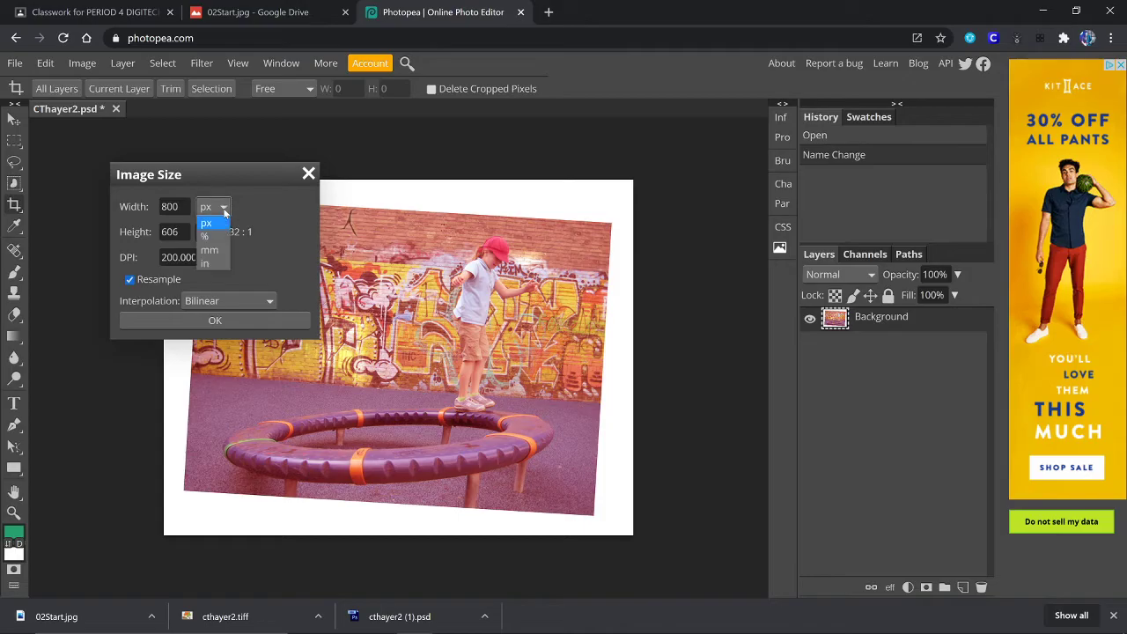
pyautogui.click(211, 266)
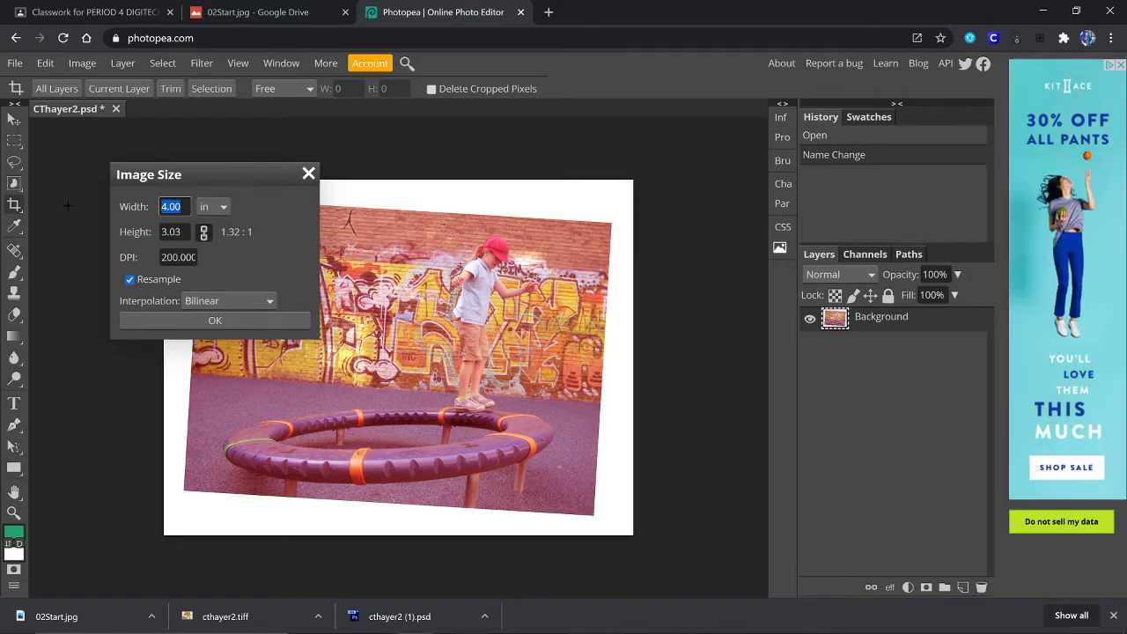
pyautogui.write('3')
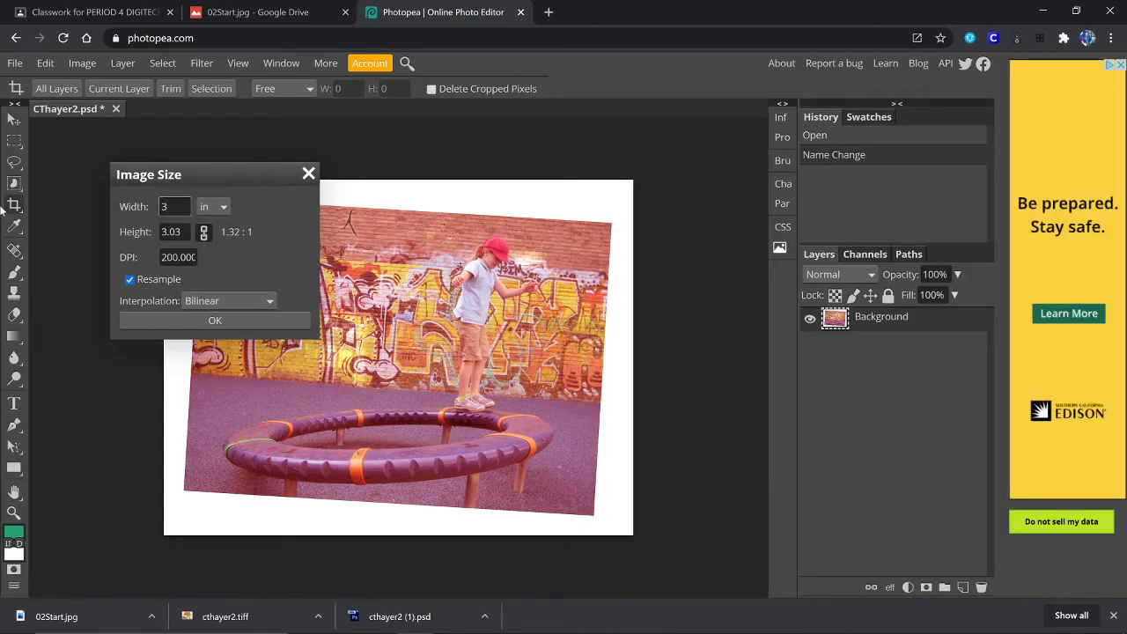
pyautogui.write('.5')
pyautogui.click(203, 232)
pyautogui.moveTo(185, 232); pyautogui.dragTo(170, 232)
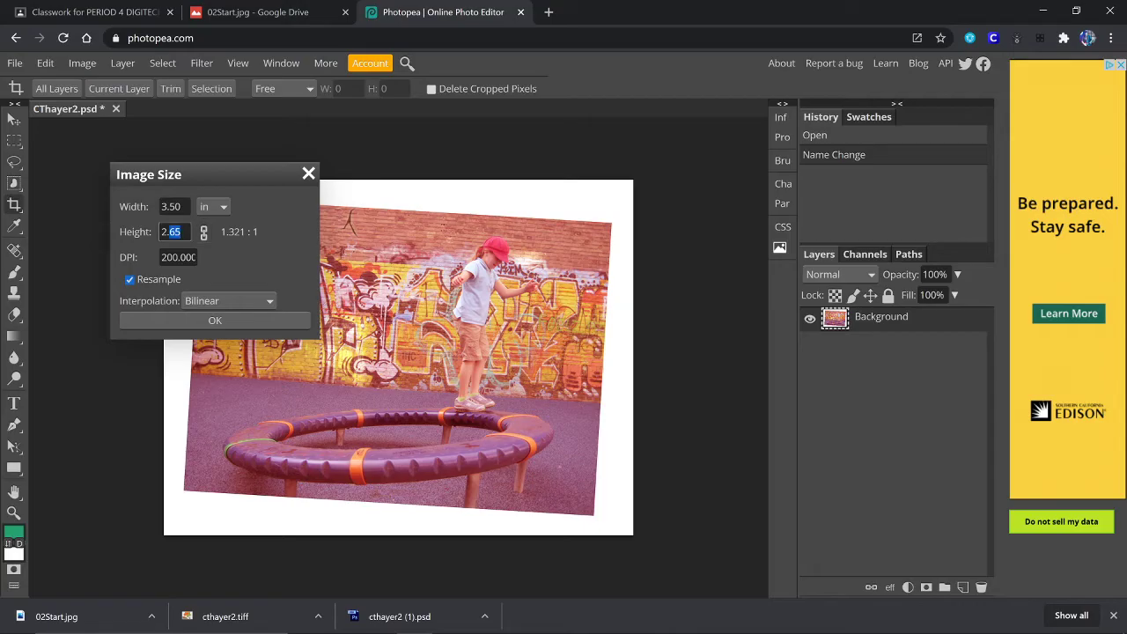
pyautogui.write('5')
pyautogui.click(234, 320)
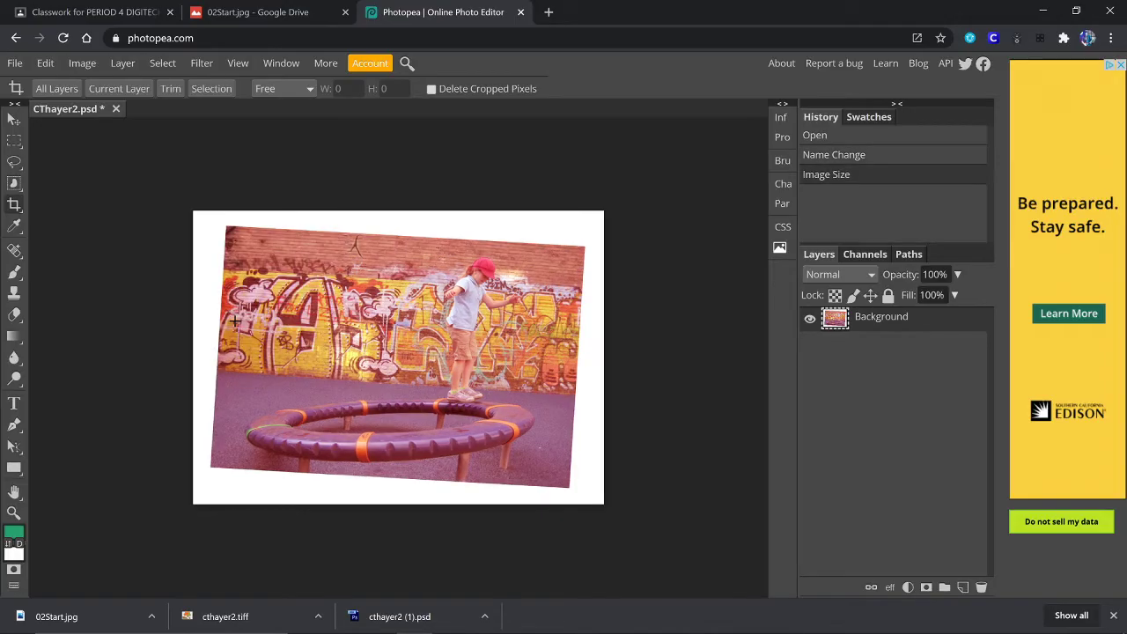
# Straighten the tilted photo by rotating the background layer about -3.3° and enlarge it to about 113%
pyautogui.click(16, 125)
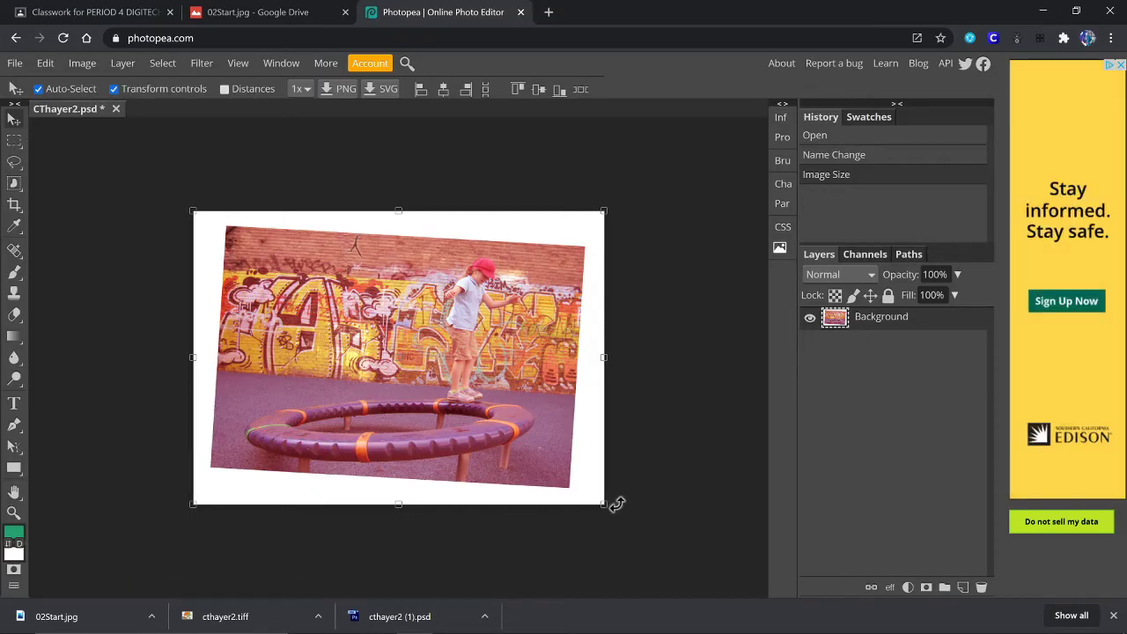
pyautogui.moveTo(616, 512)
pyautogui.mouseDown()
pyautogui.moveTo(630, 515)
pyautogui.moveTo(634, 506)
pyautogui.moveTo(621, 516)
pyautogui.moveTo(619, 503)
pyautogui.moveTo(628, 503)
pyautogui.mouseUp()
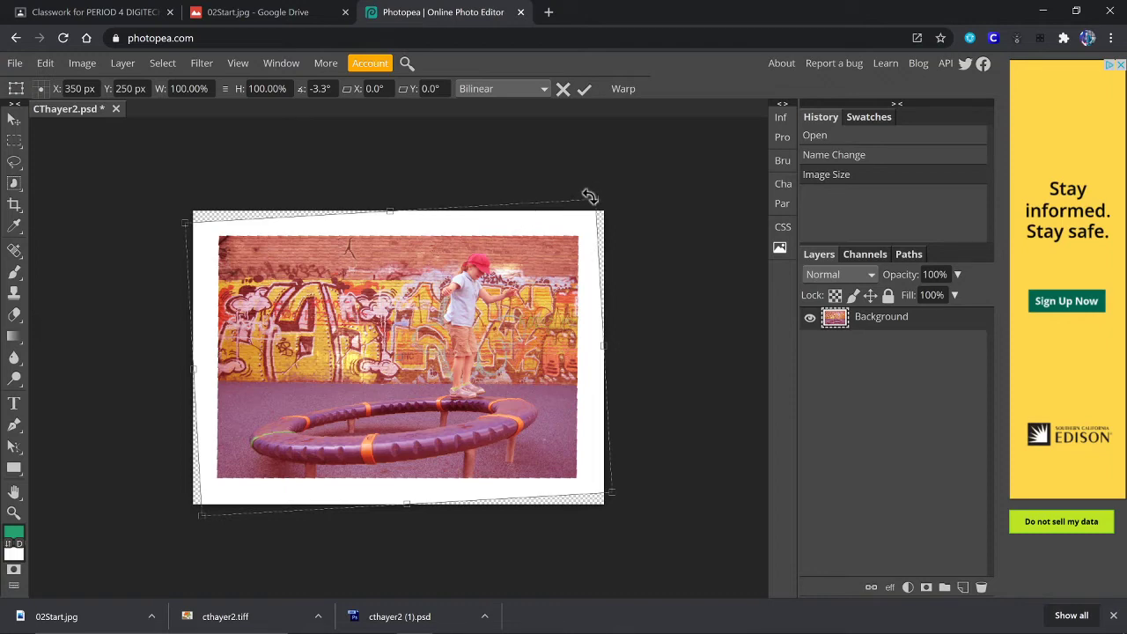
pyautogui.moveTo(592, 201); pyautogui.dragTo(634, 181)
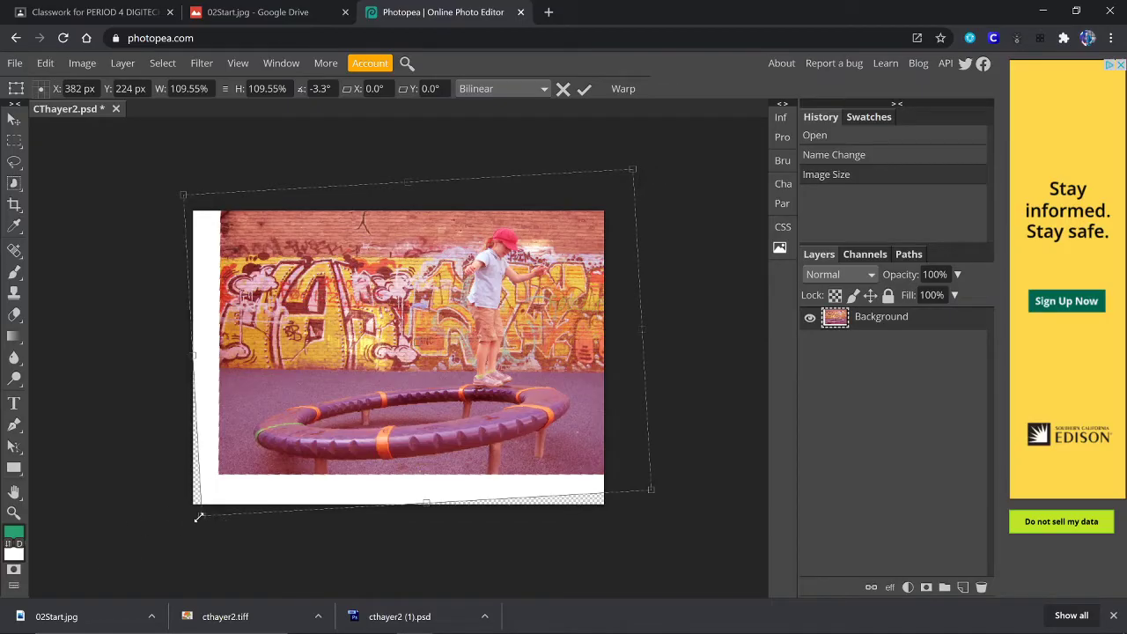
pyautogui.moveTo(197, 515); pyautogui.dragTo(174, 537)
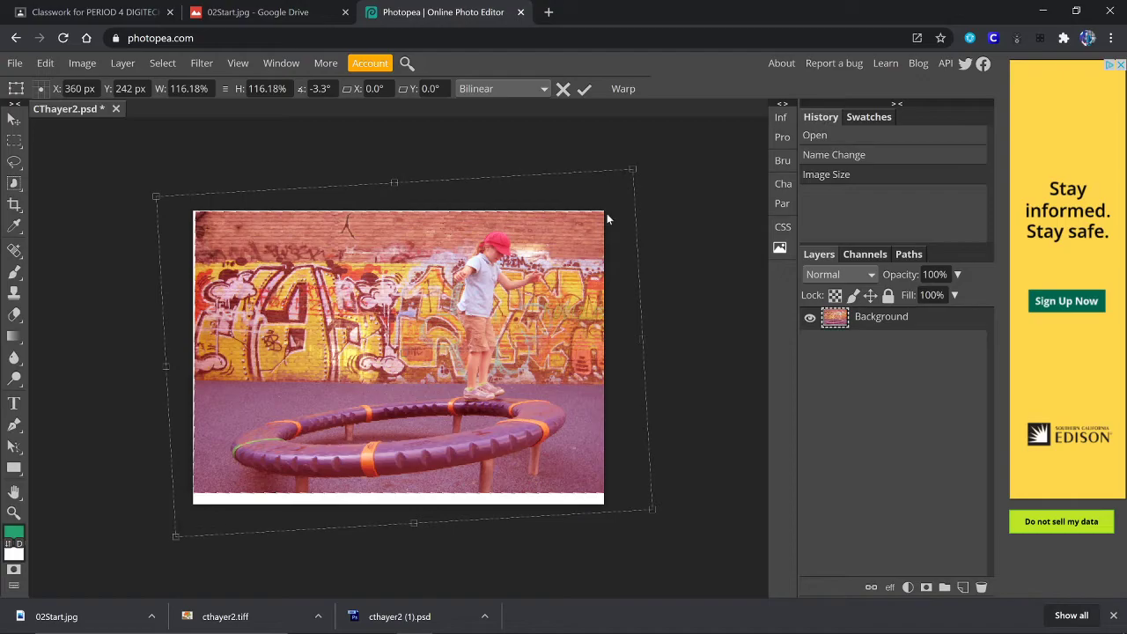
pyautogui.moveTo(631, 167)
pyautogui.mouseDown()
pyautogui.moveTo(620, 178)
pyautogui.moveTo(634, 172)
pyautogui.mouseUp()
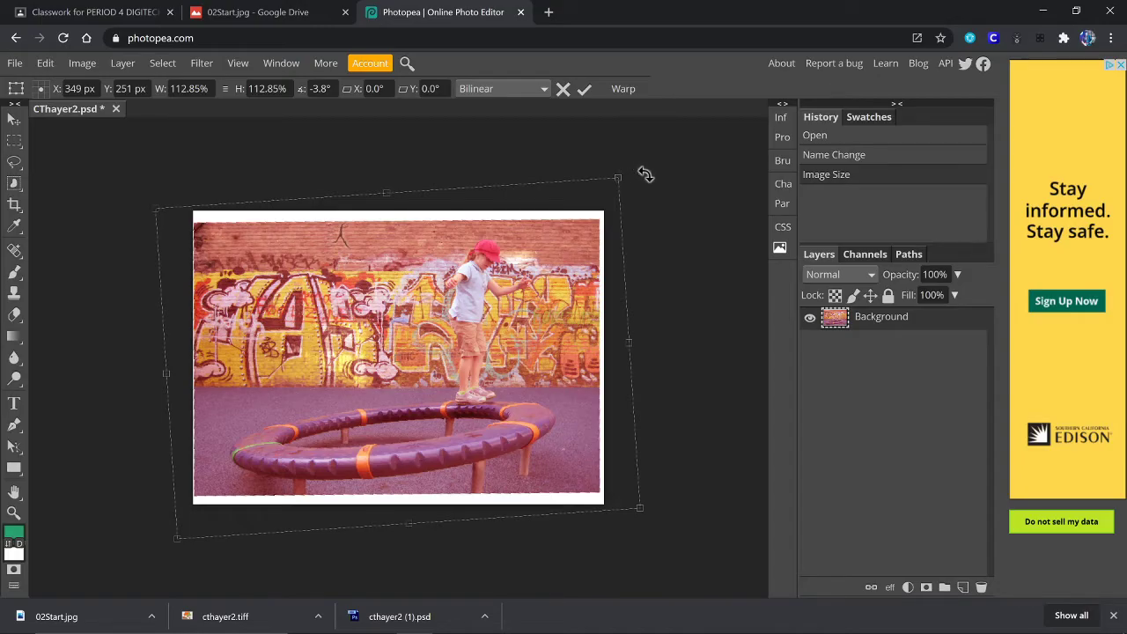
pyautogui.moveTo(646, 174); pyautogui.dragTo(634, 167)
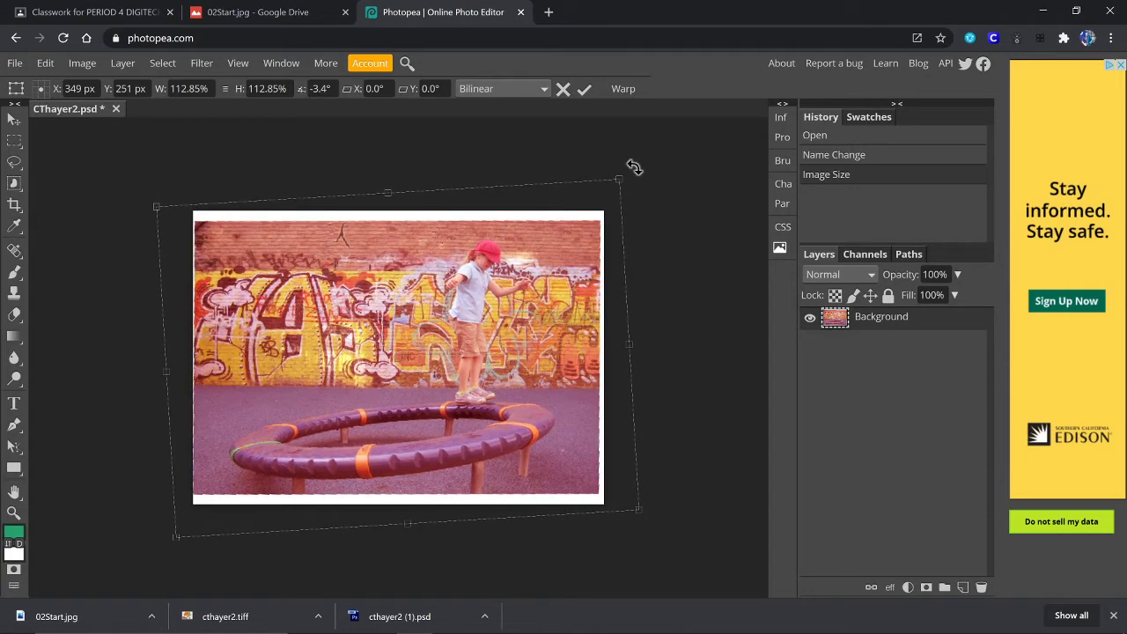
pyautogui.moveTo(635, 167); pyautogui.dragTo(635, 167)
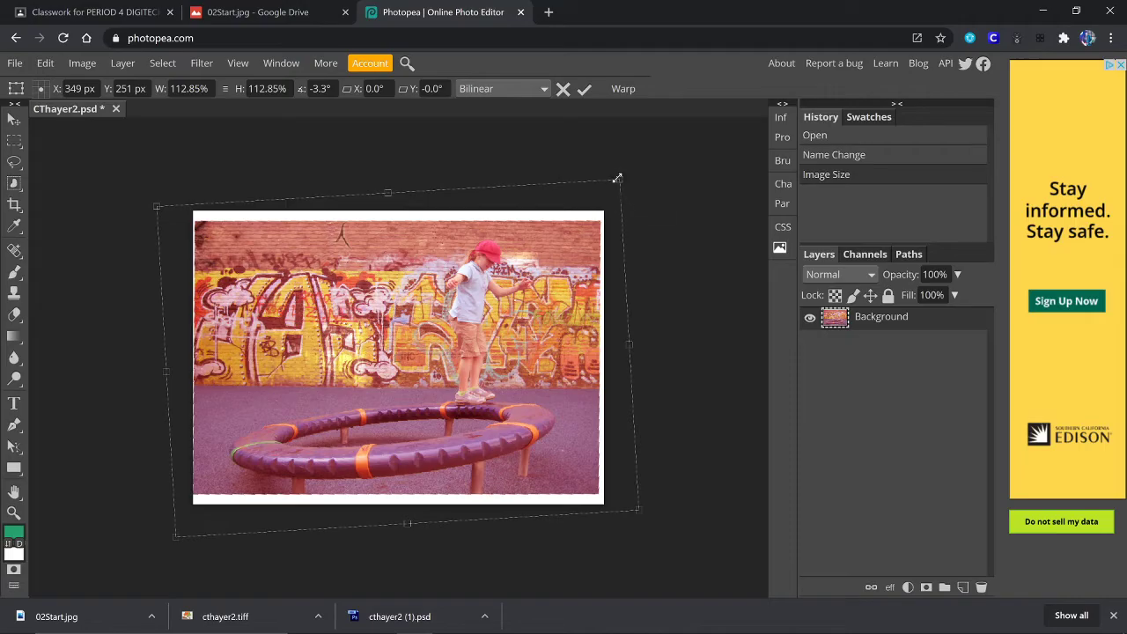
# Enlarge the photo proportionally to about 122% so it covers the white borders, apply the transform, and hide the transform controls
pyautogui.moveTo(621, 177); pyautogui.dragTo(637, 173)
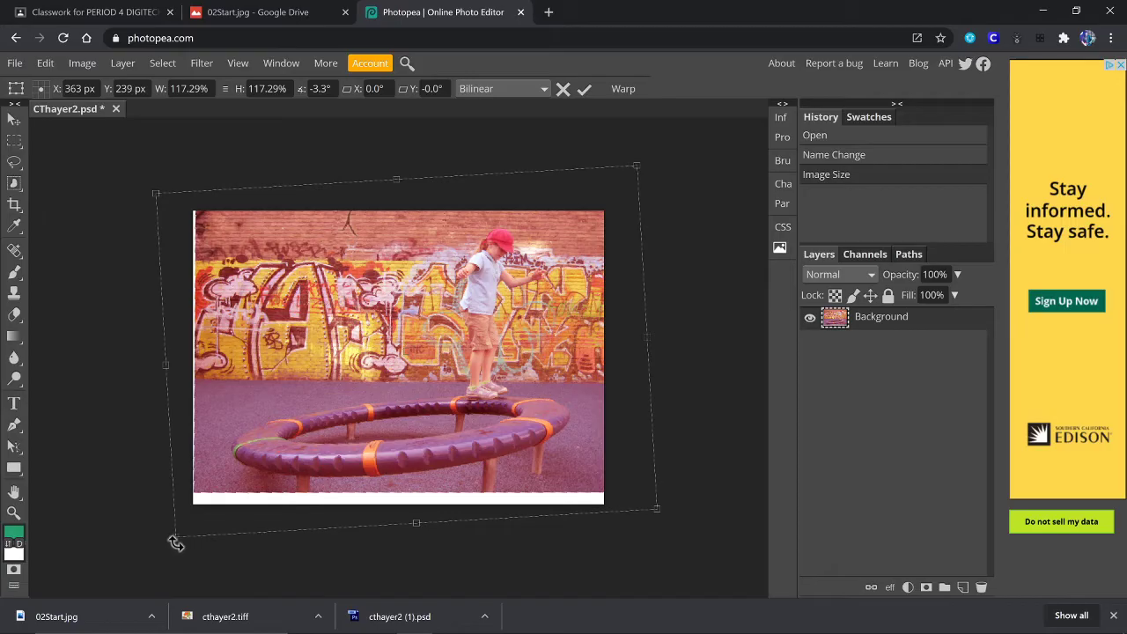
pyautogui.moveTo(173, 535); pyautogui.dragTo(158, 563)
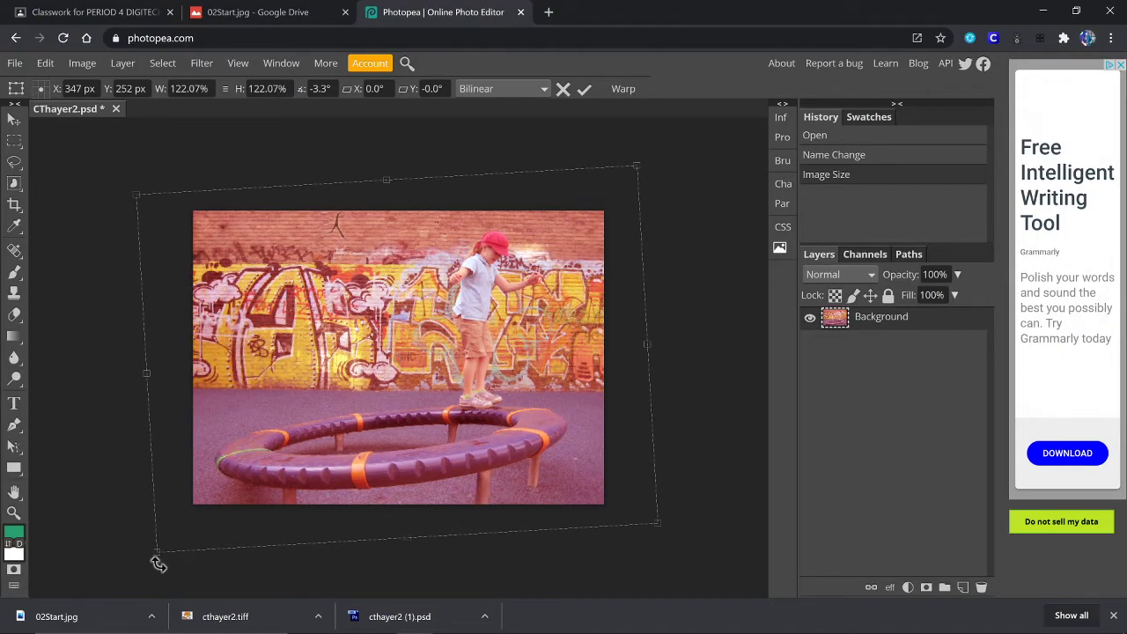
pyautogui.press('Return')
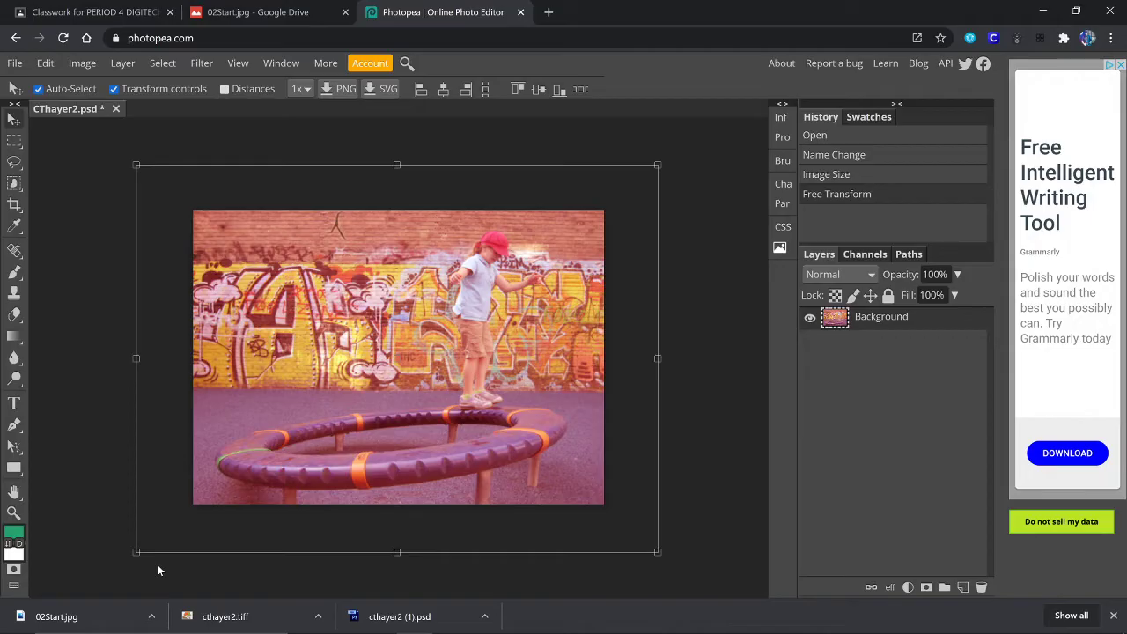
pyautogui.click(114, 88)
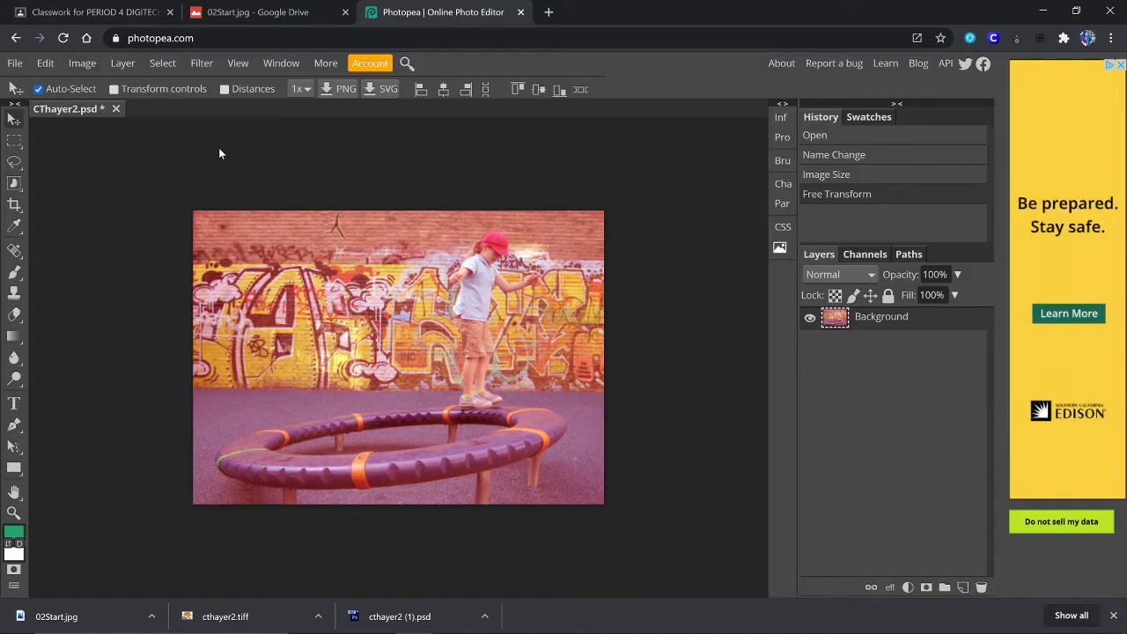
pyautogui.click(123, 62)
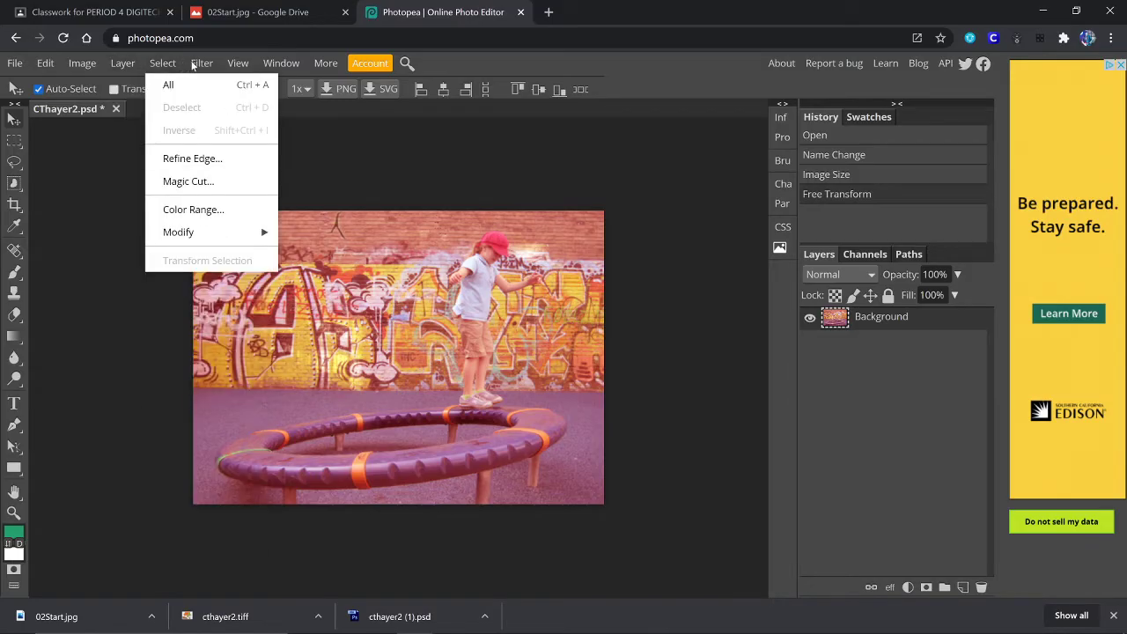
pyautogui.moveTo(203, 65)
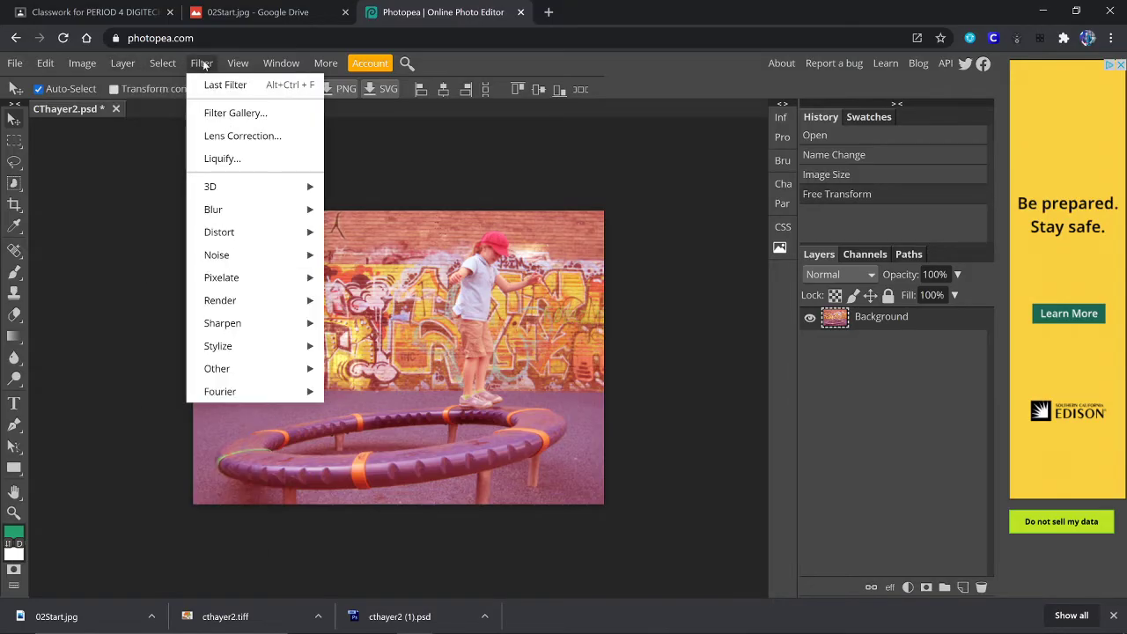
pyautogui.moveTo(75, 65)
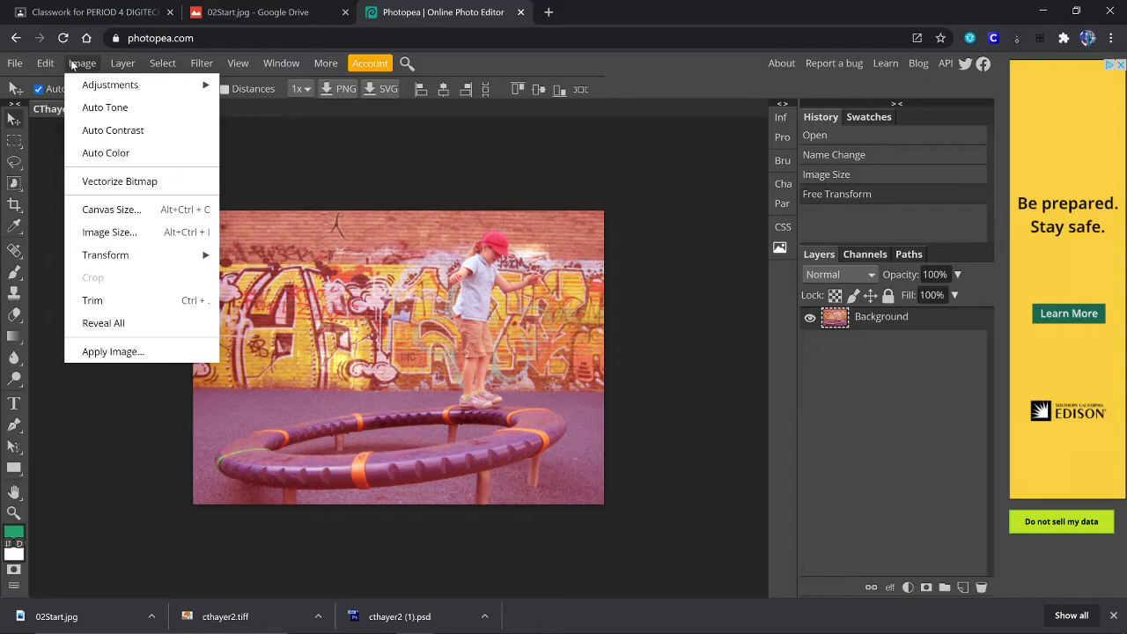
pyautogui.moveTo(81, 88)
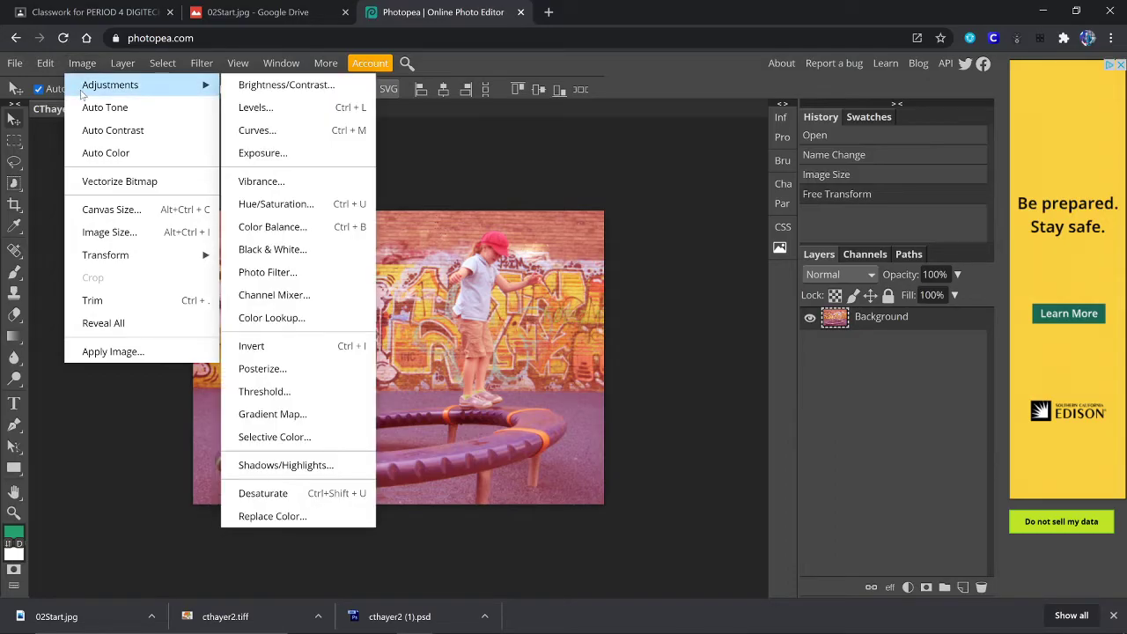
pyautogui.click(83, 63)
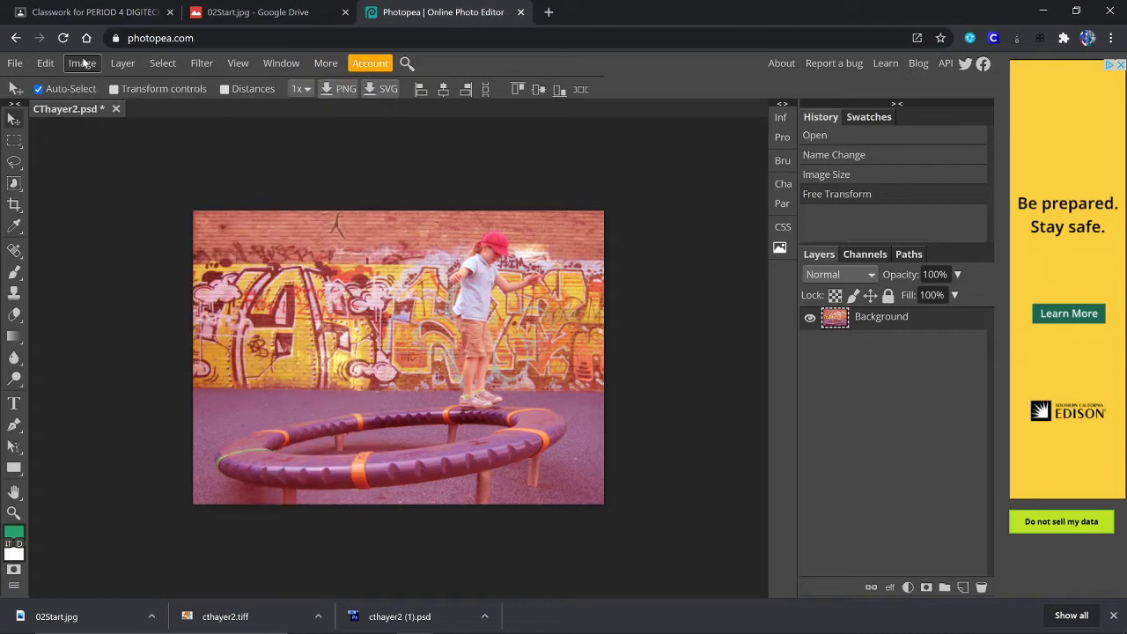
# Try a Color Balance adjustment directly on the photo with the shadows' red at -51
pyautogui.click(84, 63)
pyautogui.moveTo(92, 88)
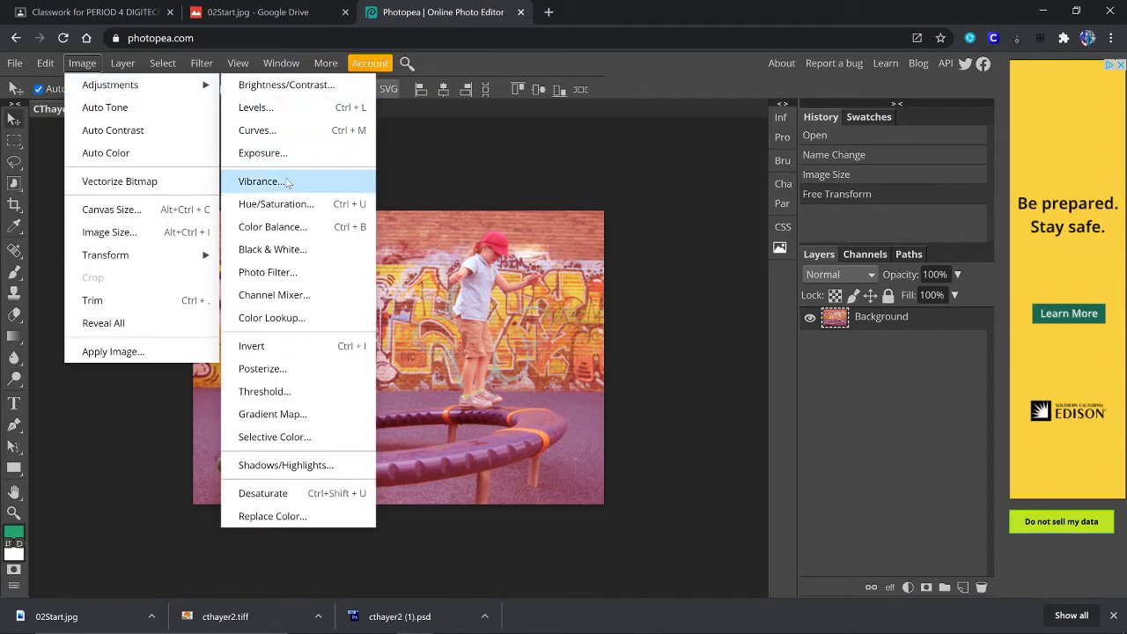
pyautogui.click(300, 227)
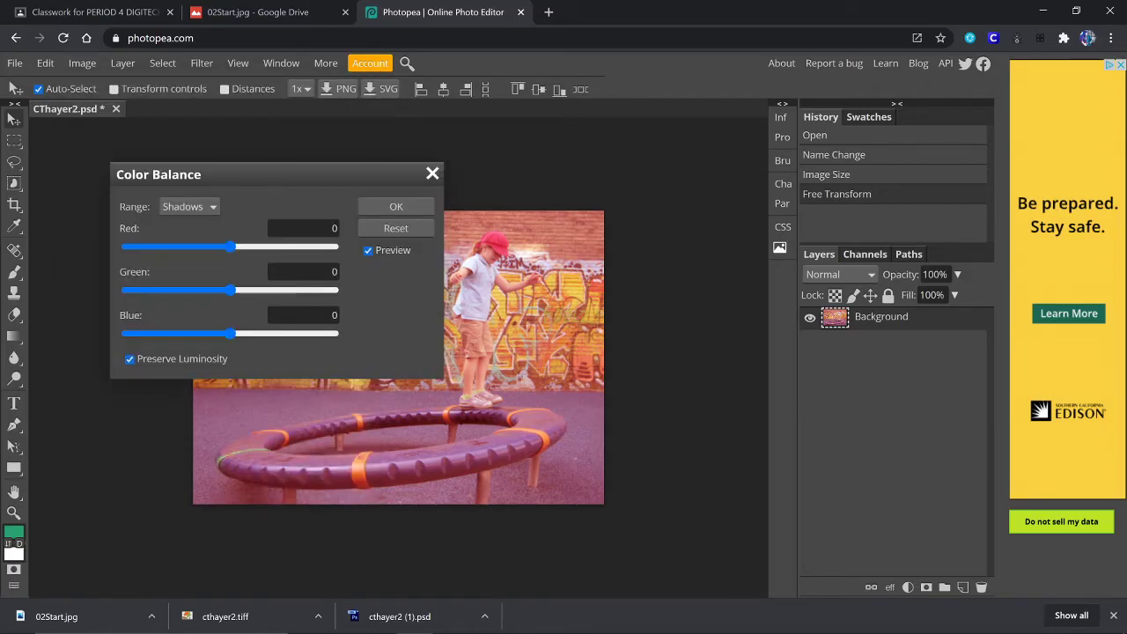
pyautogui.moveTo(277, 165); pyautogui.dragTo(205, 132)
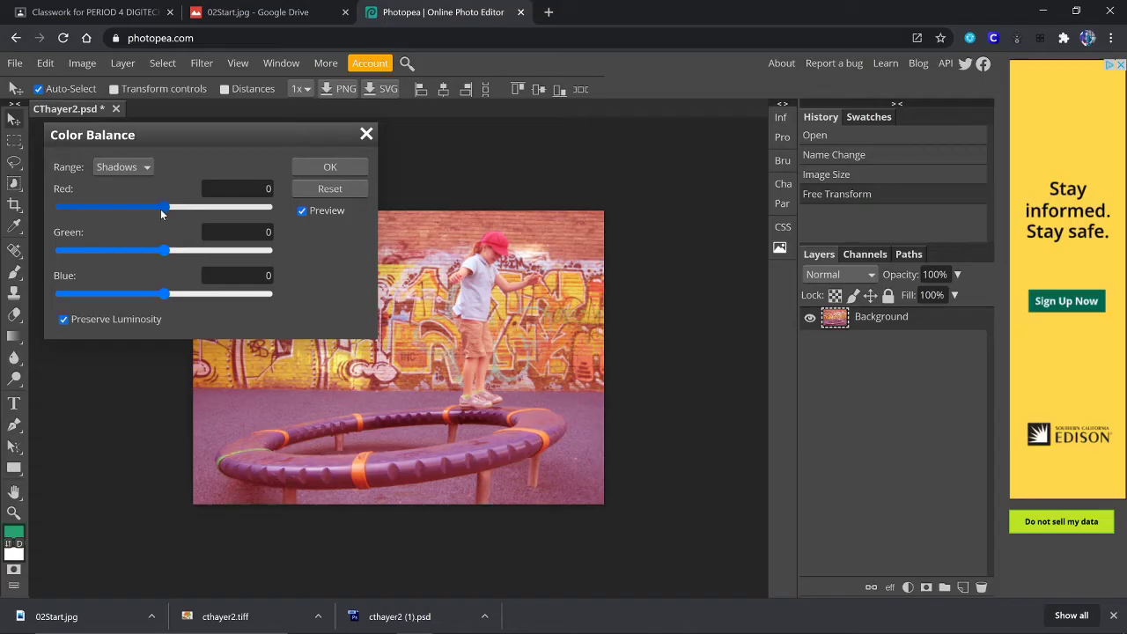
pyautogui.moveTo(161, 213); pyautogui.dragTo(108, 221)
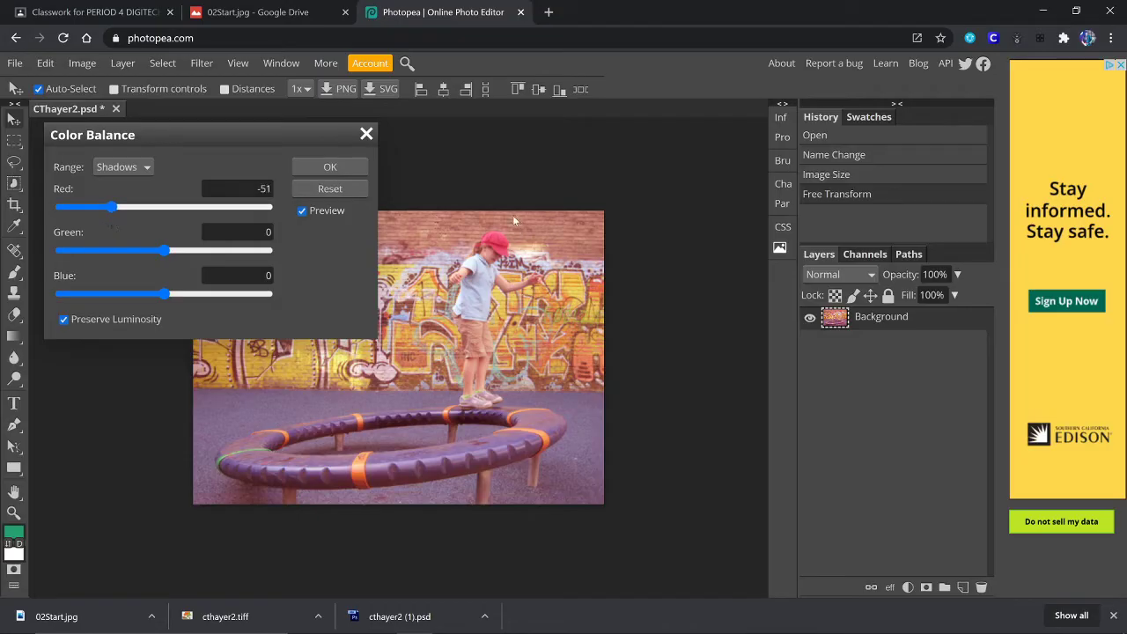
# Compare the Color Balance preview off and on, then apply the adjustment to the background and undo it
pyautogui.click(303, 212)
pyautogui.click(303, 212)
pyautogui.click(303, 213)
pyautogui.click(303, 213)
pyautogui.click(314, 167)
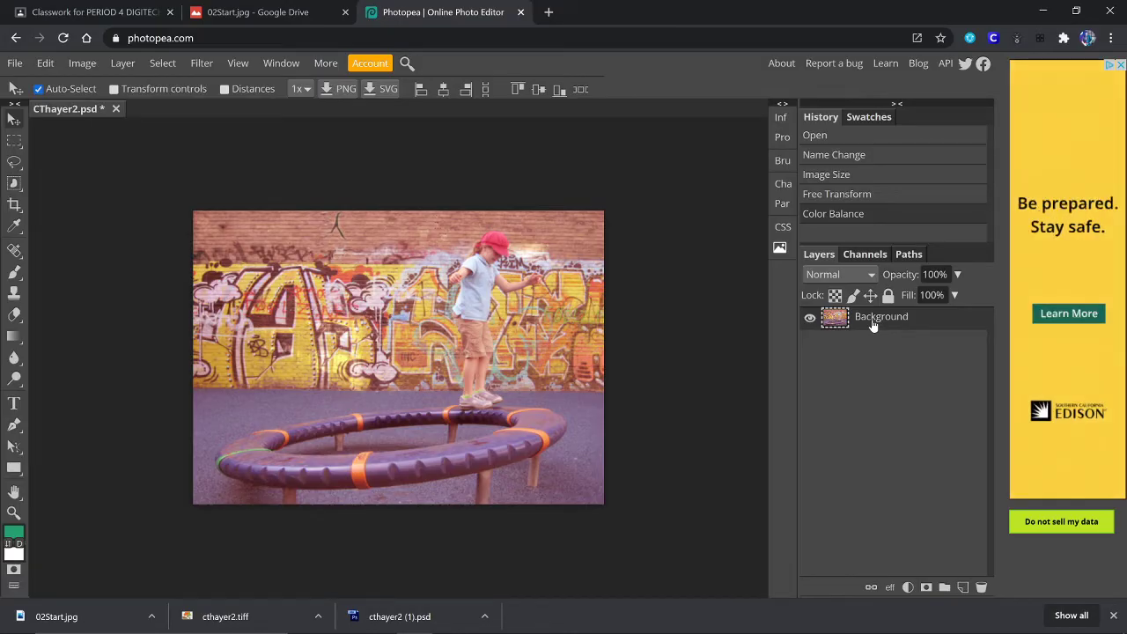
pyautogui.hotkey('ctrl', 'z')
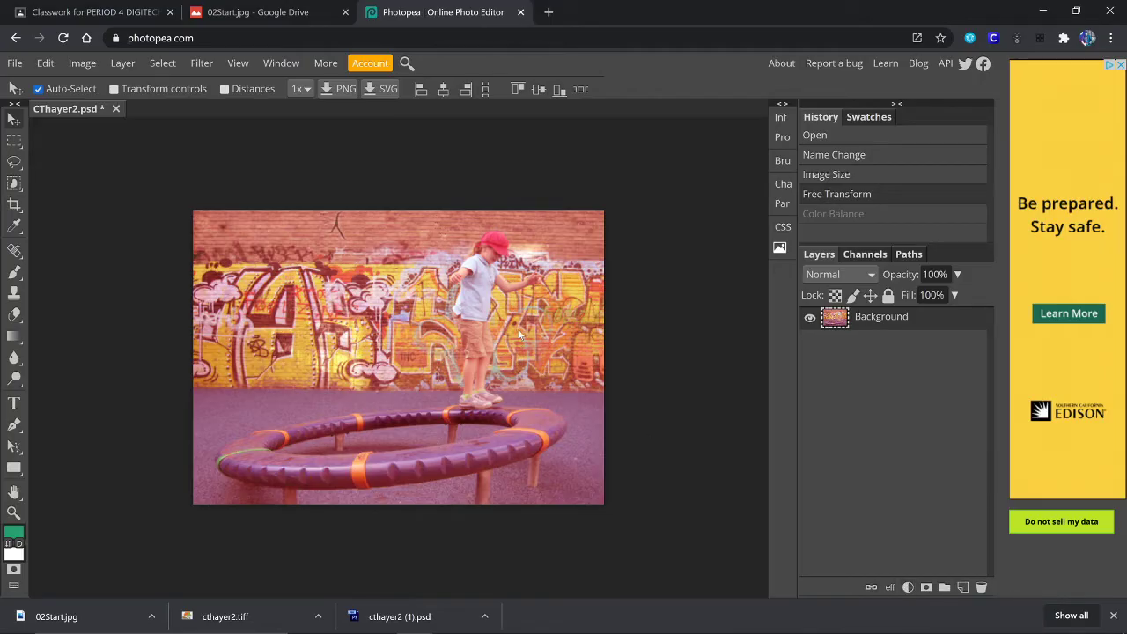
# Add a Color Balance adjustment layer above the background with the shadows' red set to -50
pyautogui.click(908, 587)
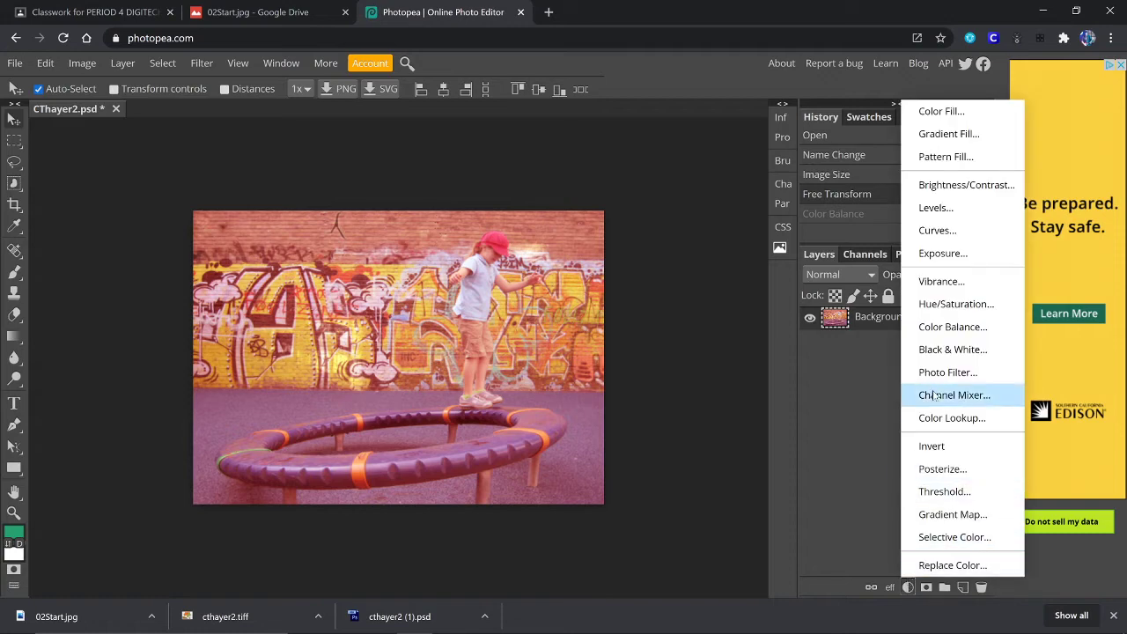
pyautogui.click(931, 333)
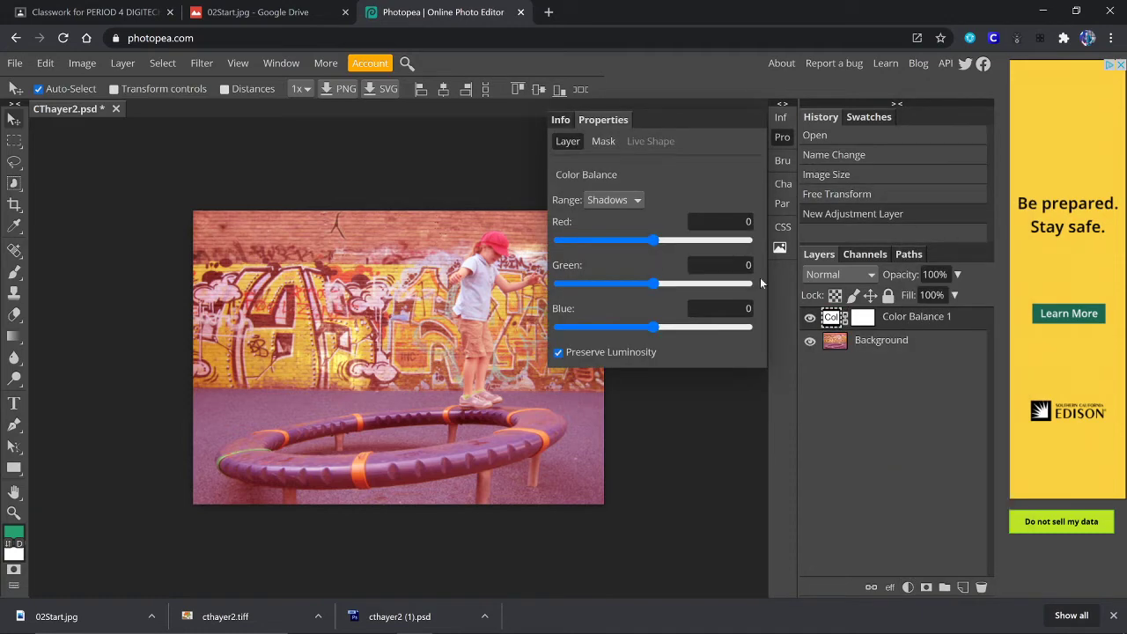
pyautogui.moveTo(648, 256); pyautogui.dragTo(602, 260)
pyautogui.moveTo(745, 222); pyautogui.dragTo(752, 222)
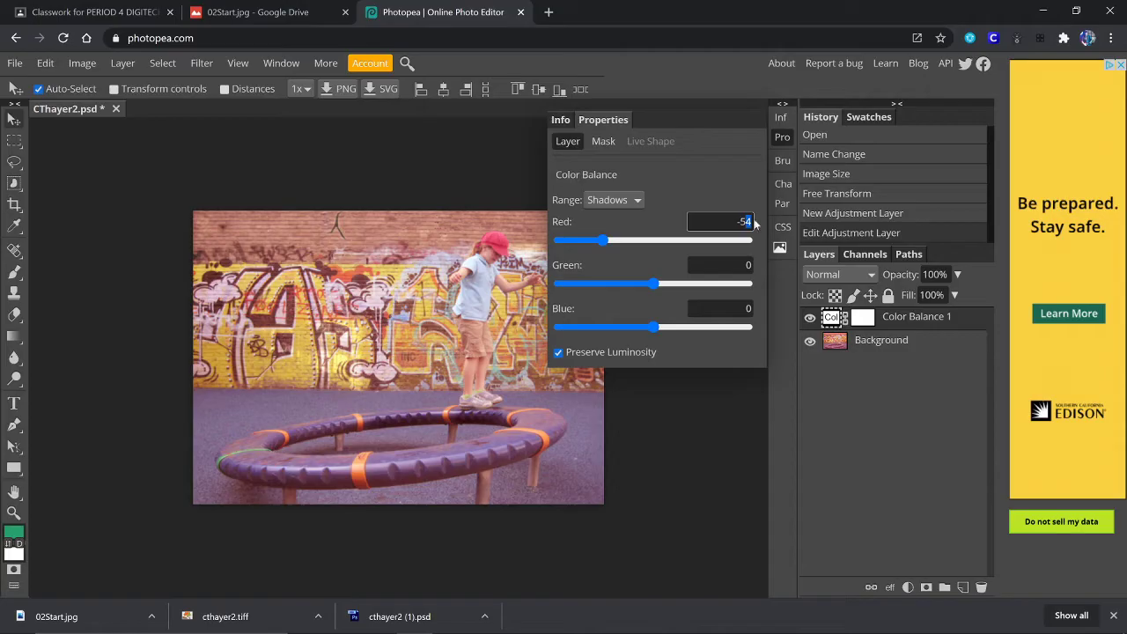
pyautogui.write('0')
pyautogui.press('Return')
pyautogui.click(782, 105)
pyautogui.click(783, 105)
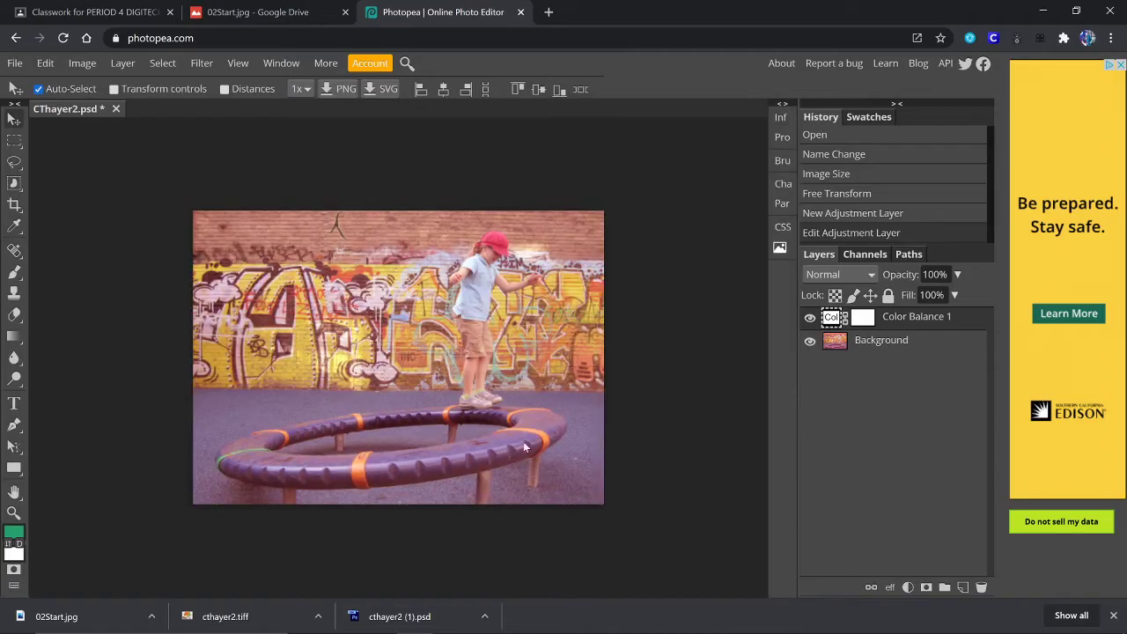
# Compare the photo with the Color Balance layer hidden and shown
pyautogui.click(809, 321)
pyautogui.click(809, 321)
pyautogui.click(809, 321)
pyautogui.click(809, 320)
# Add a Brightness/Contrast adjustment layer with the contrast set to 24
pyautogui.click(908, 587)
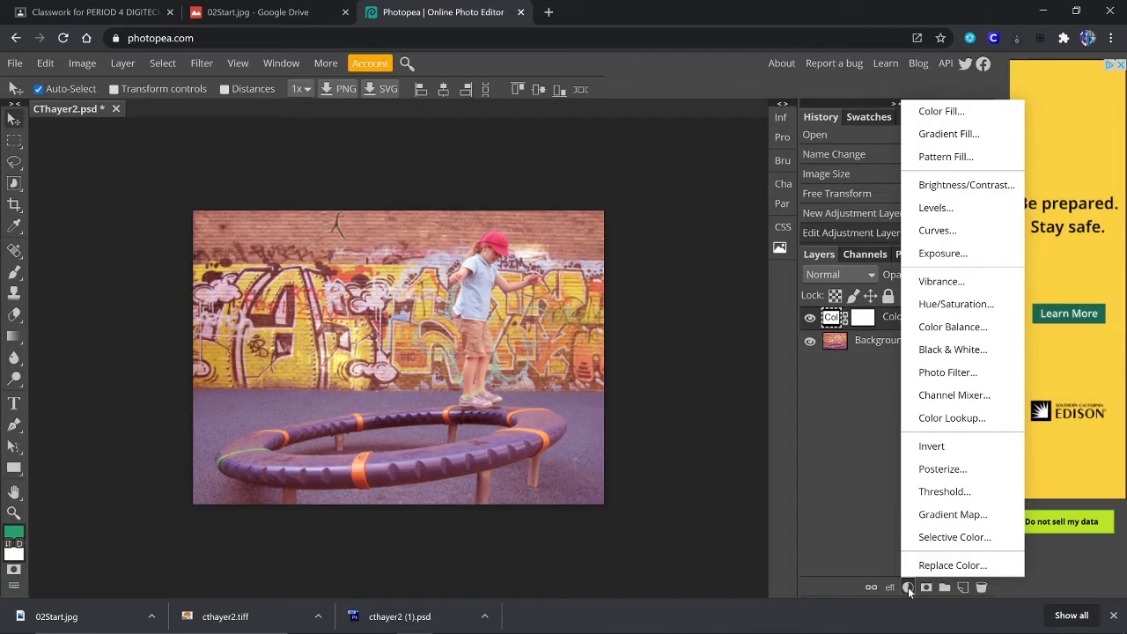
pyautogui.click(940, 187)
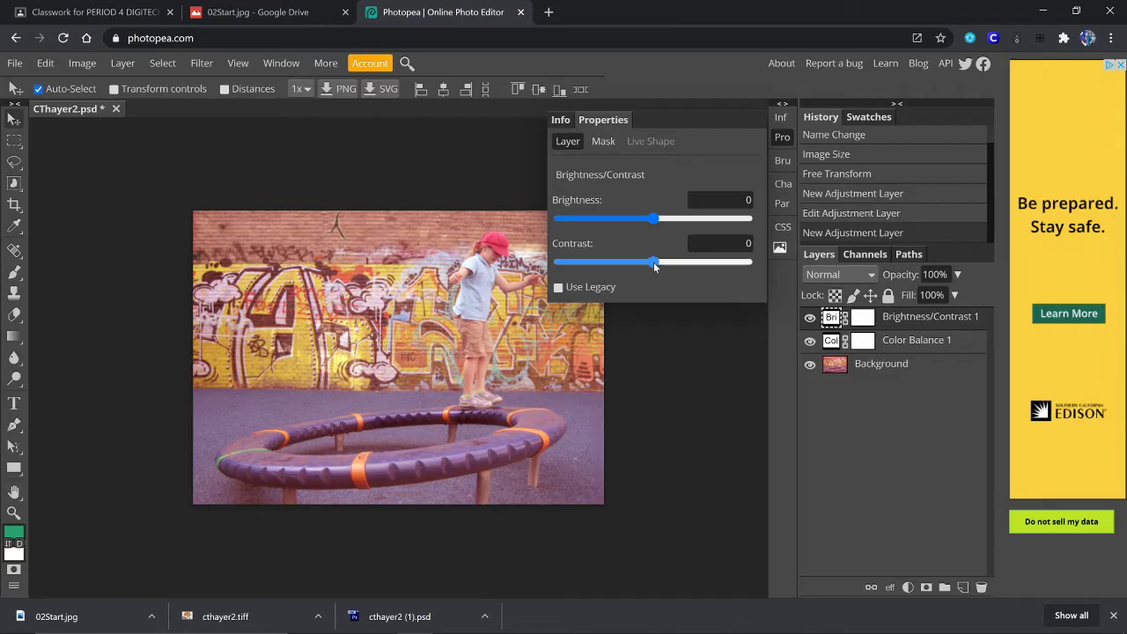
pyautogui.moveTo(654, 267); pyautogui.dragTo(676, 258)
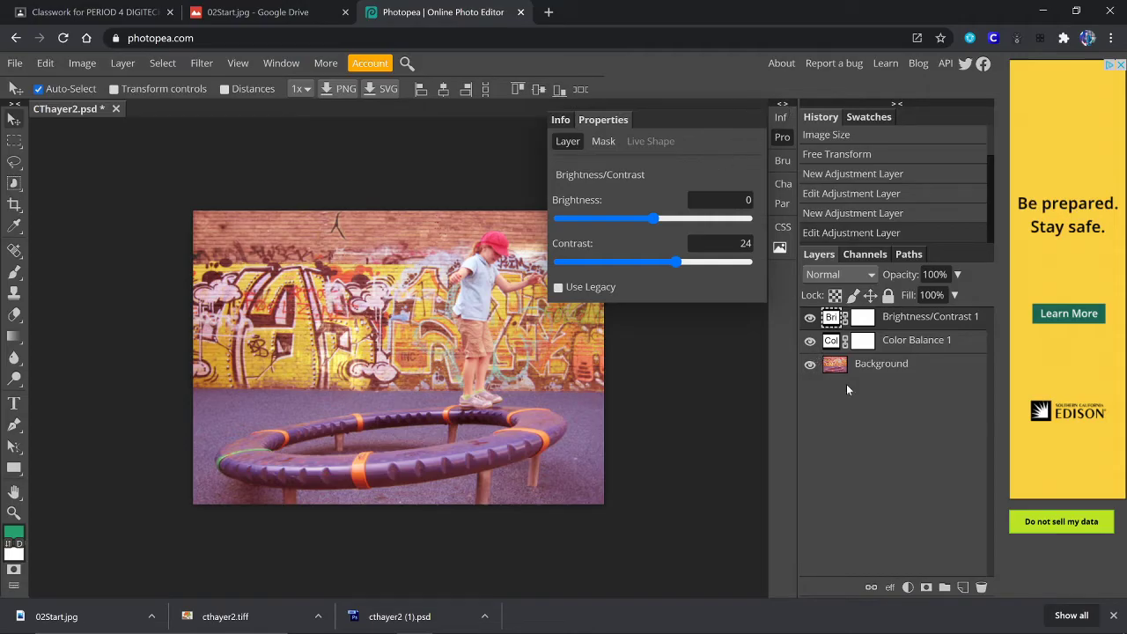
# Select the Color Balance layer and compare the photo with each of the two adjustment layers hidden and shown
pyautogui.click(898, 343)
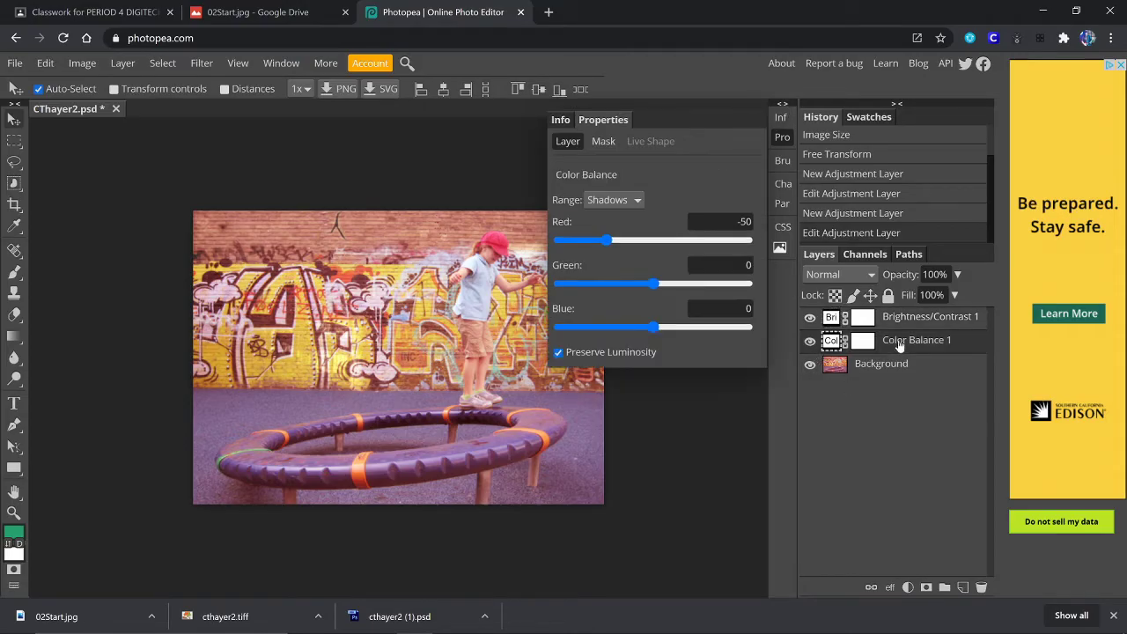
pyautogui.click(784, 104)
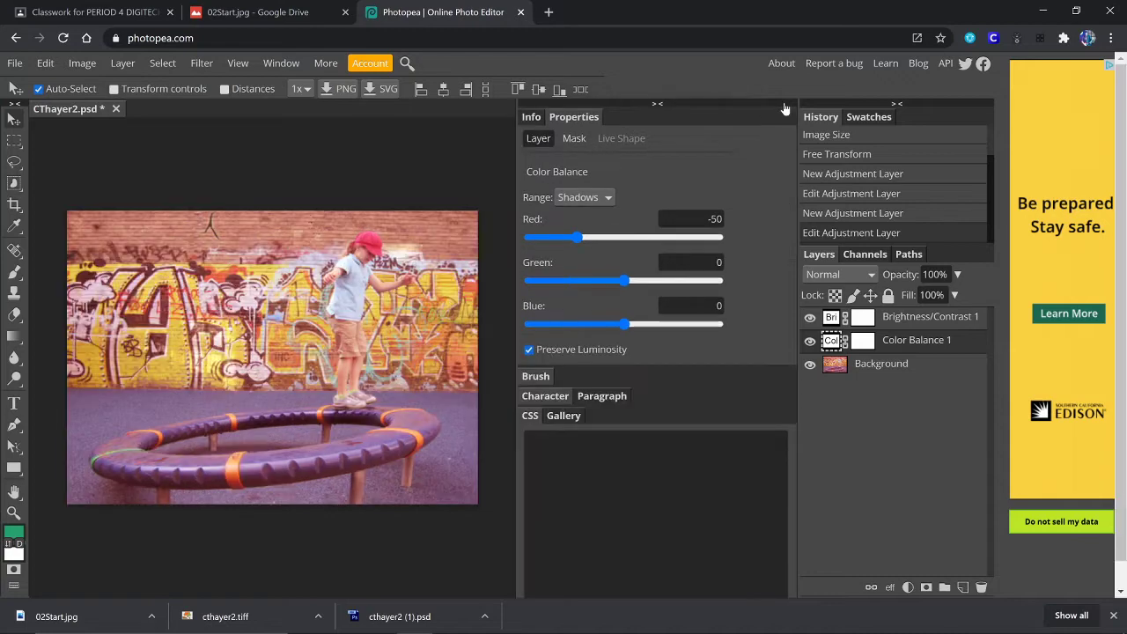
pyautogui.click(784, 105)
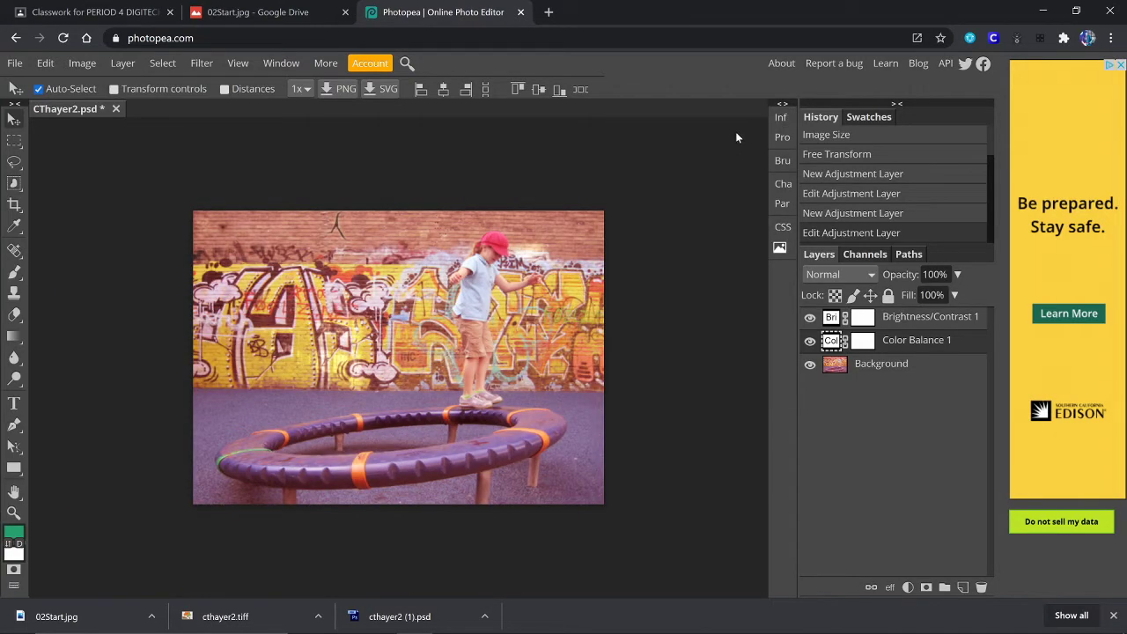
pyautogui.click(809, 340)
pyautogui.click(809, 341)
pyautogui.click(810, 319)
pyautogui.click(810, 319)
# Add a Levels adjustment layer above the Color Balance layer with the black input level at 17 and black output at 0
pyautogui.click(908, 587)
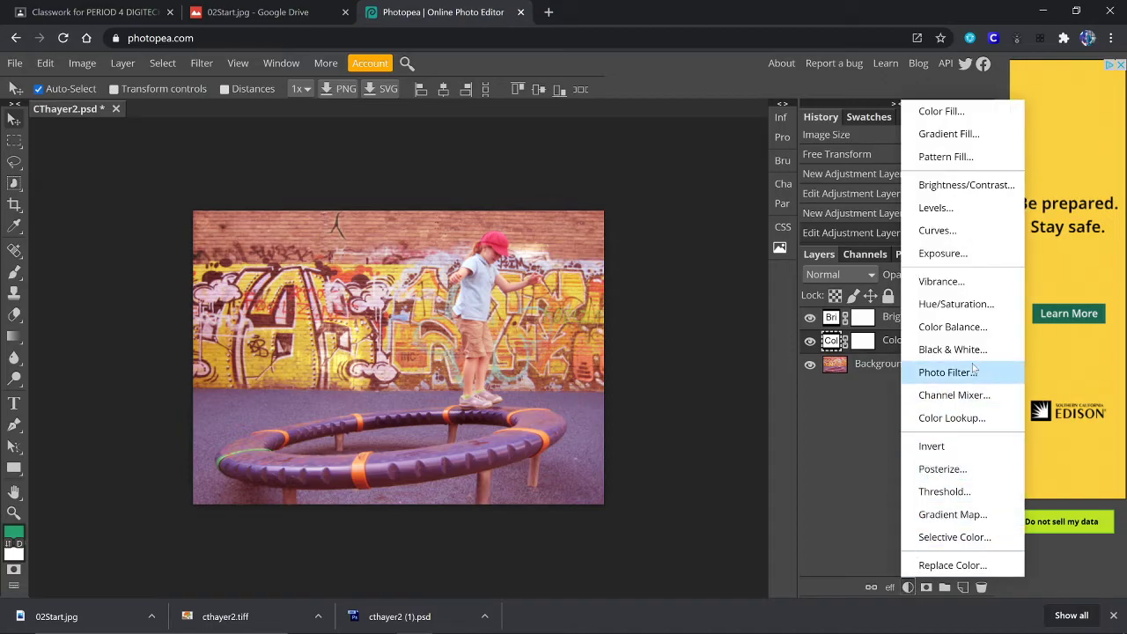
pyautogui.click(935, 207)
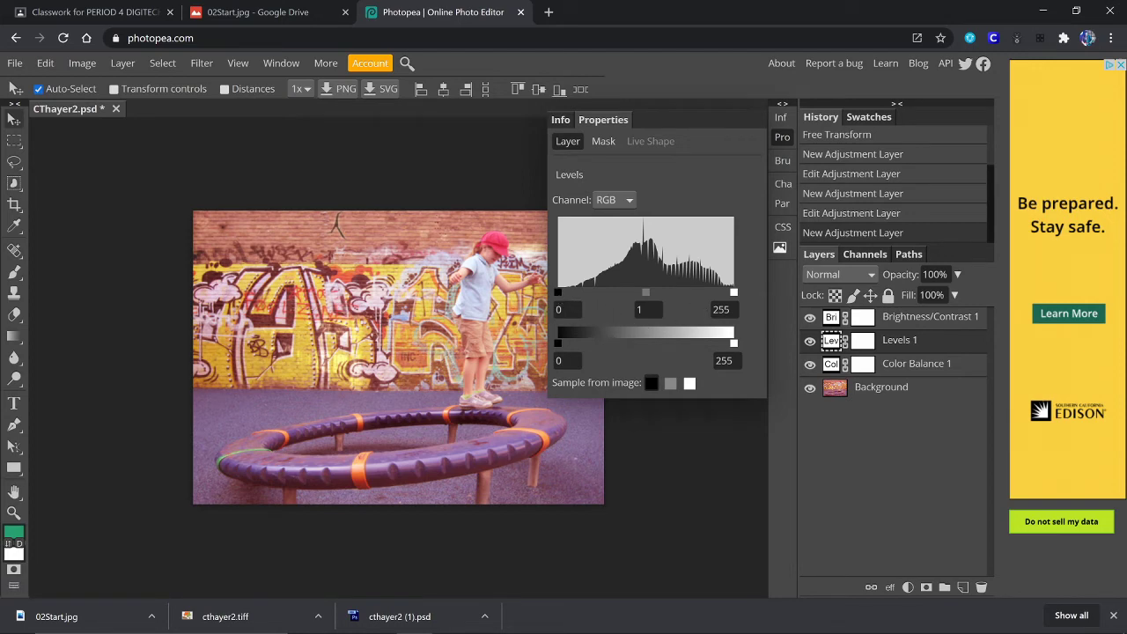
pyautogui.moveTo(554, 344); pyautogui.dragTo(584, 342)
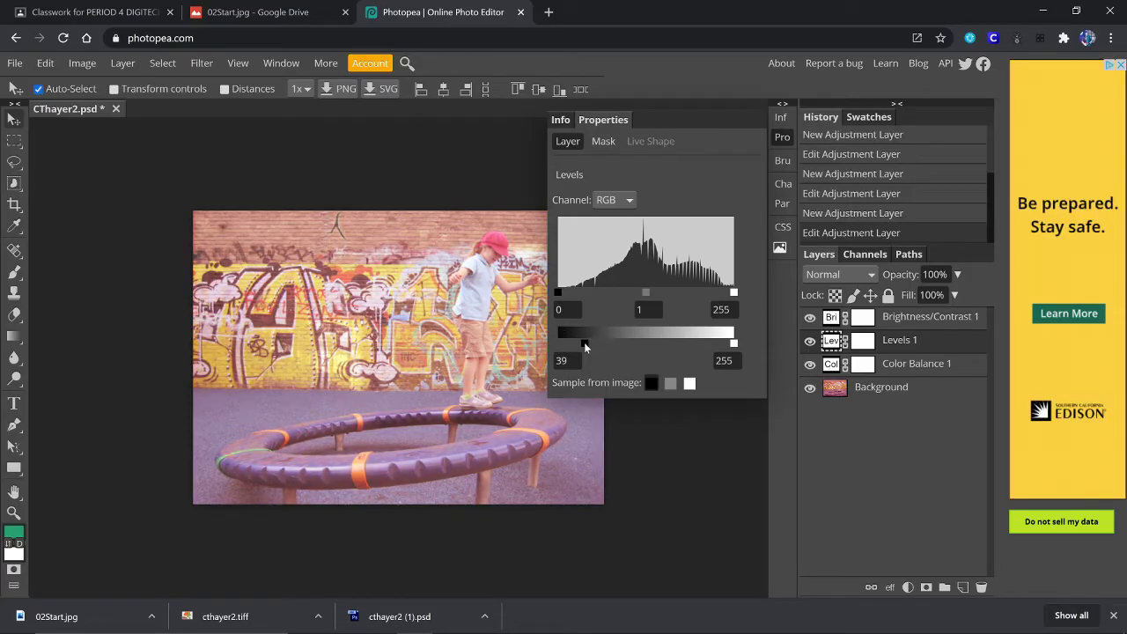
pyautogui.moveTo(585, 344); pyautogui.dragTo(535, 350)
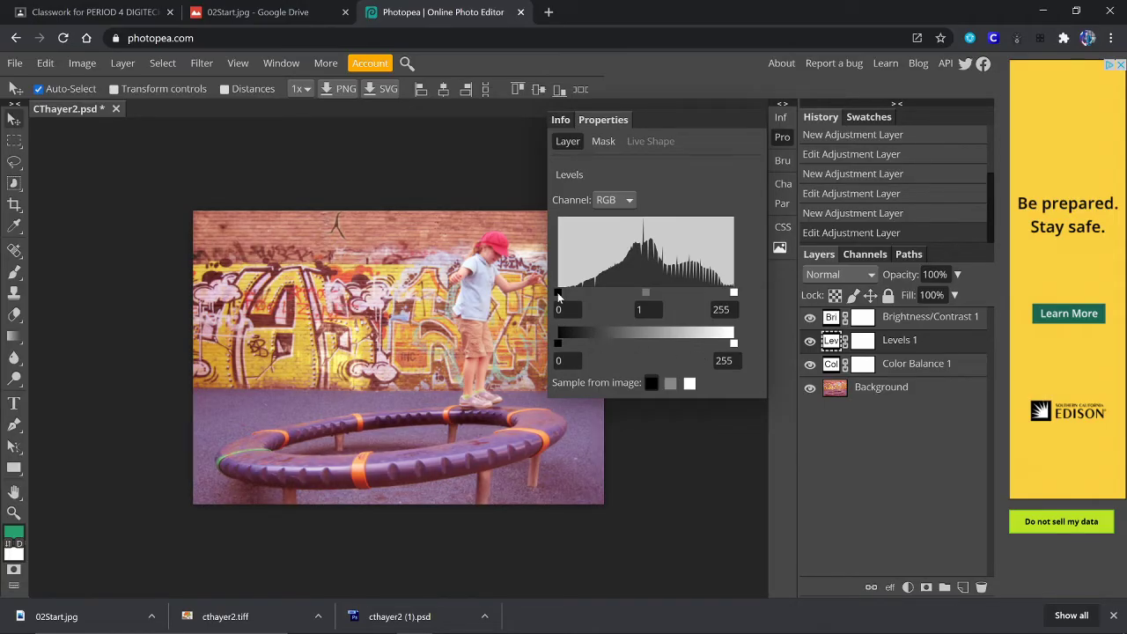
pyautogui.moveTo(564, 291); pyautogui.dragTo(570, 292)
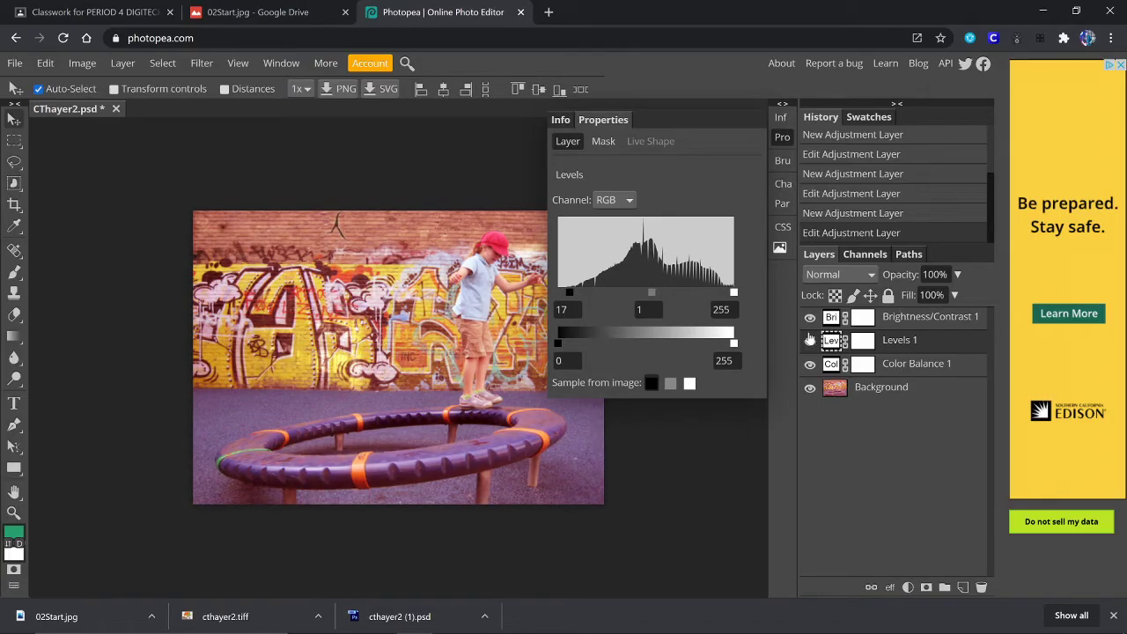
pyautogui.click(781, 105)
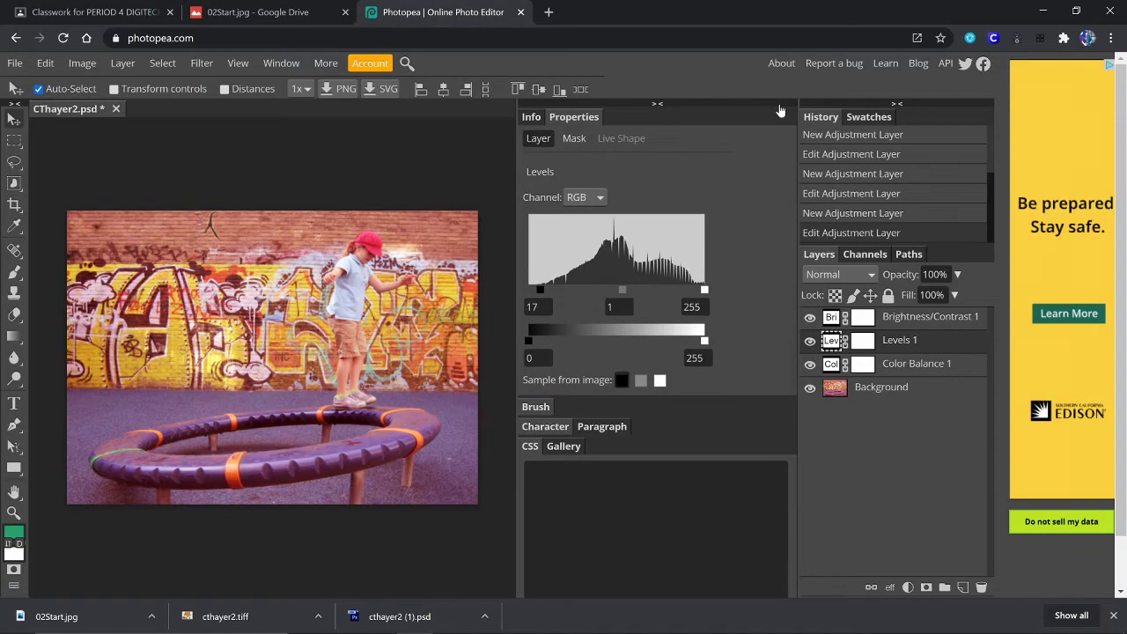
pyautogui.click(781, 105)
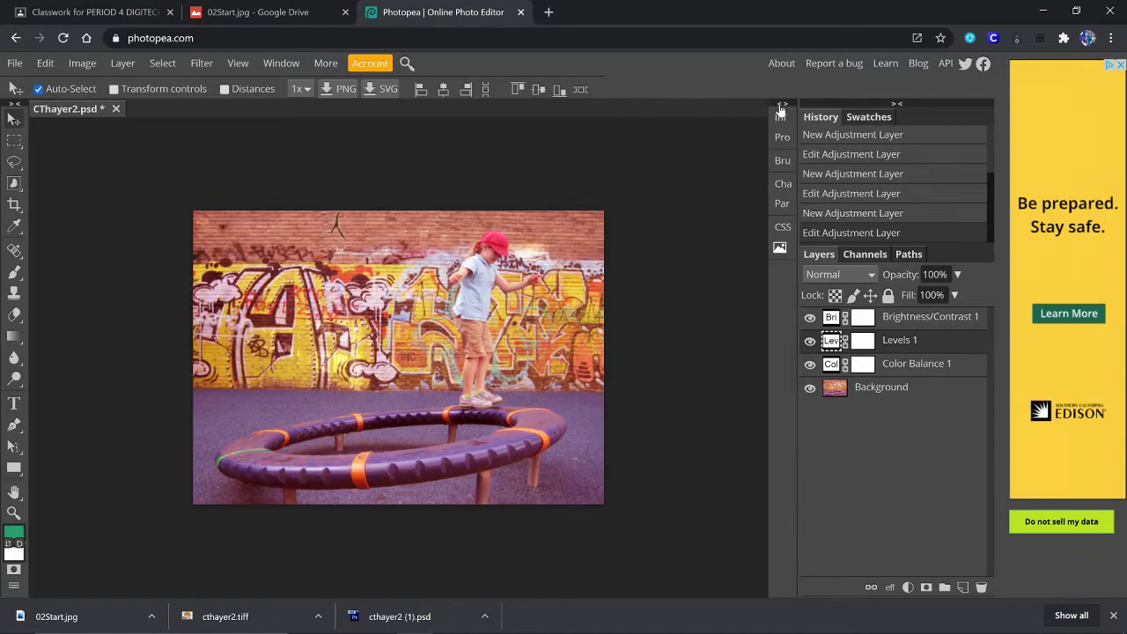
# Compare the photo with the Levels layer hidden and shown
pyautogui.click(809, 343)
pyautogui.click(809, 342)
pyautogui.click(809, 343)
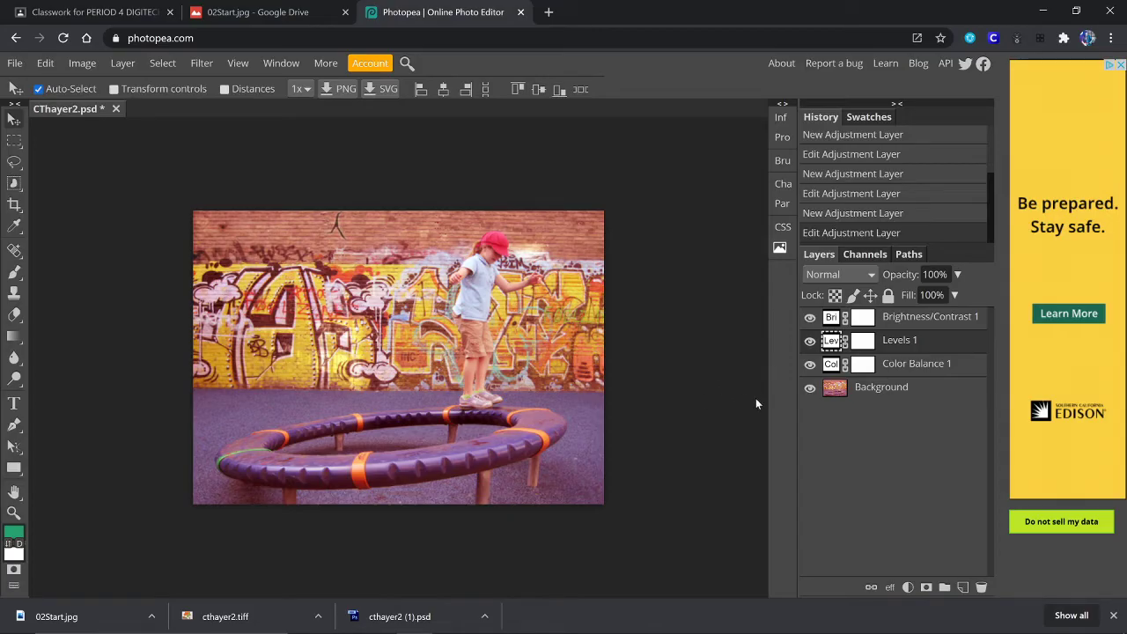
# Reduce the Levels layer's black input level to 10
pyautogui.doubleClick(861, 341)
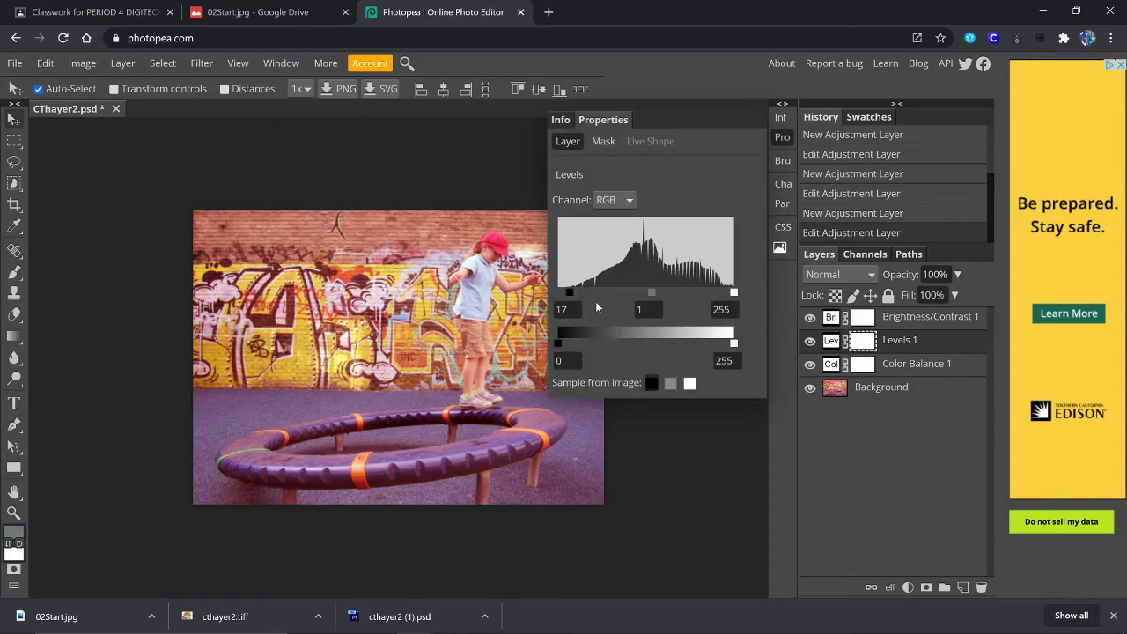
pyautogui.moveTo(569, 294); pyautogui.dragTo(565, 294)
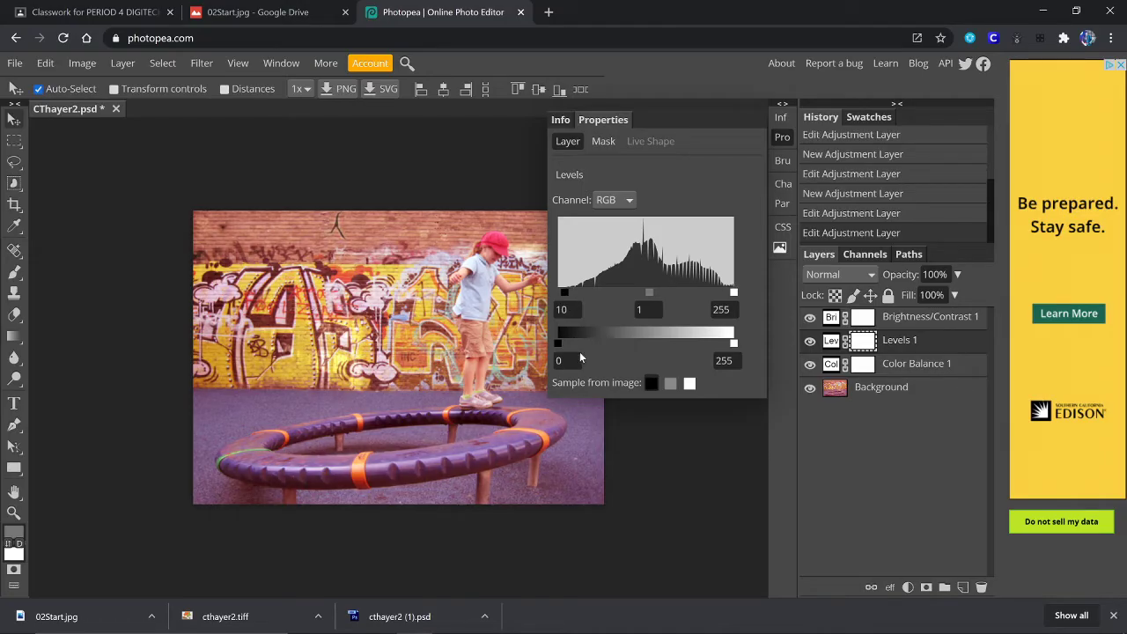
pyautogui.click(782, 103)
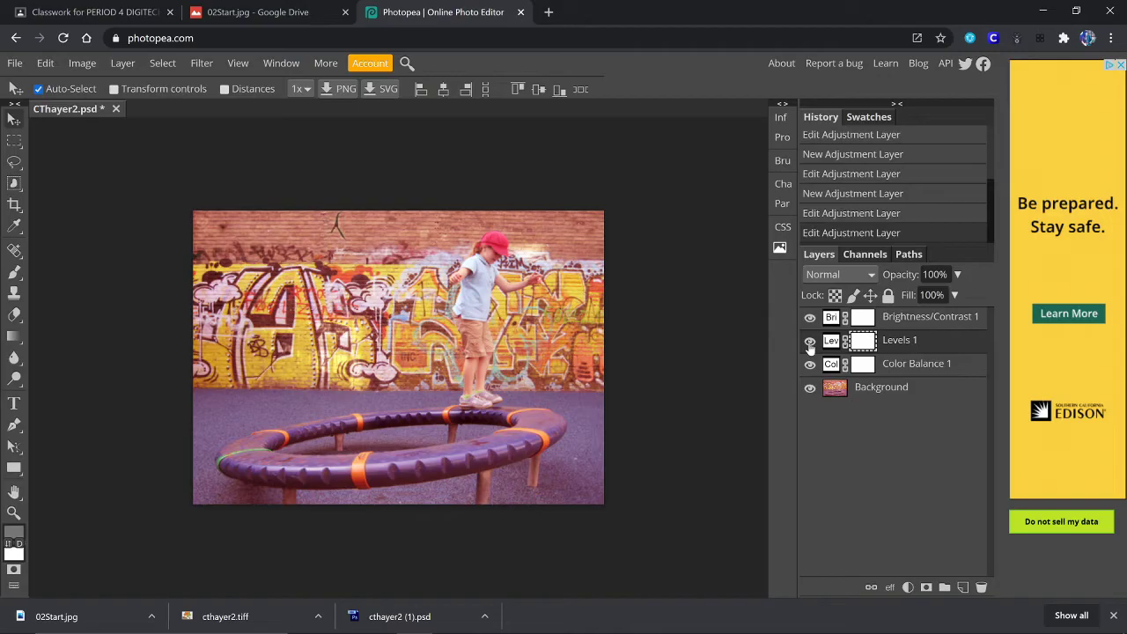
# Set the brightness of the existing Brightness/Contrast adjustment layer to 12
pyautogui.click(859, 318)
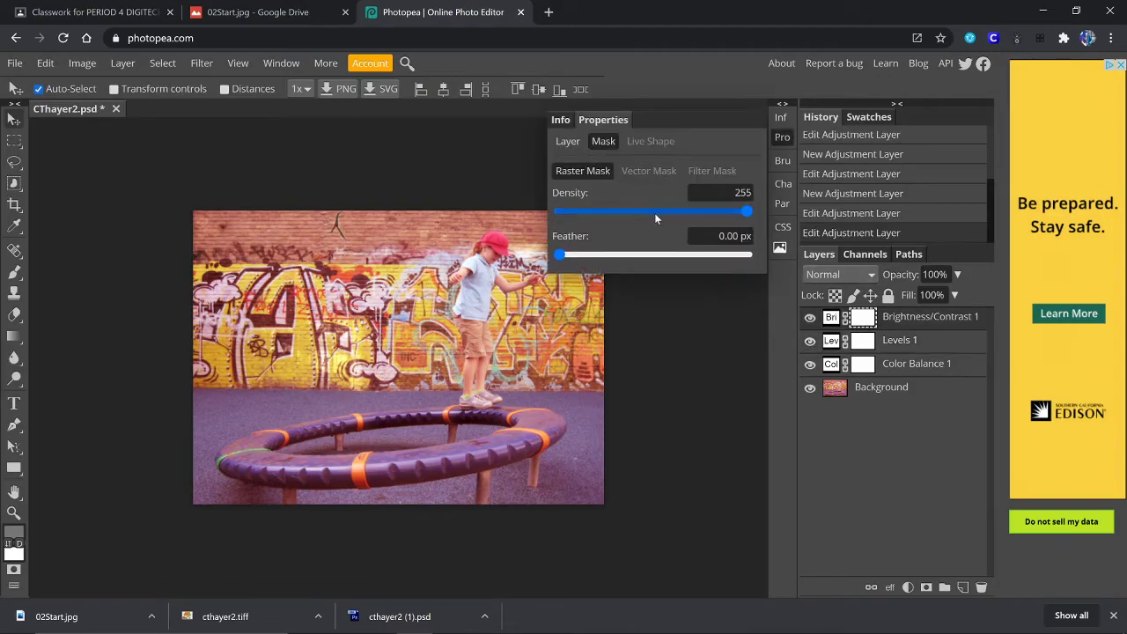
pyautogui.click(568, 141)
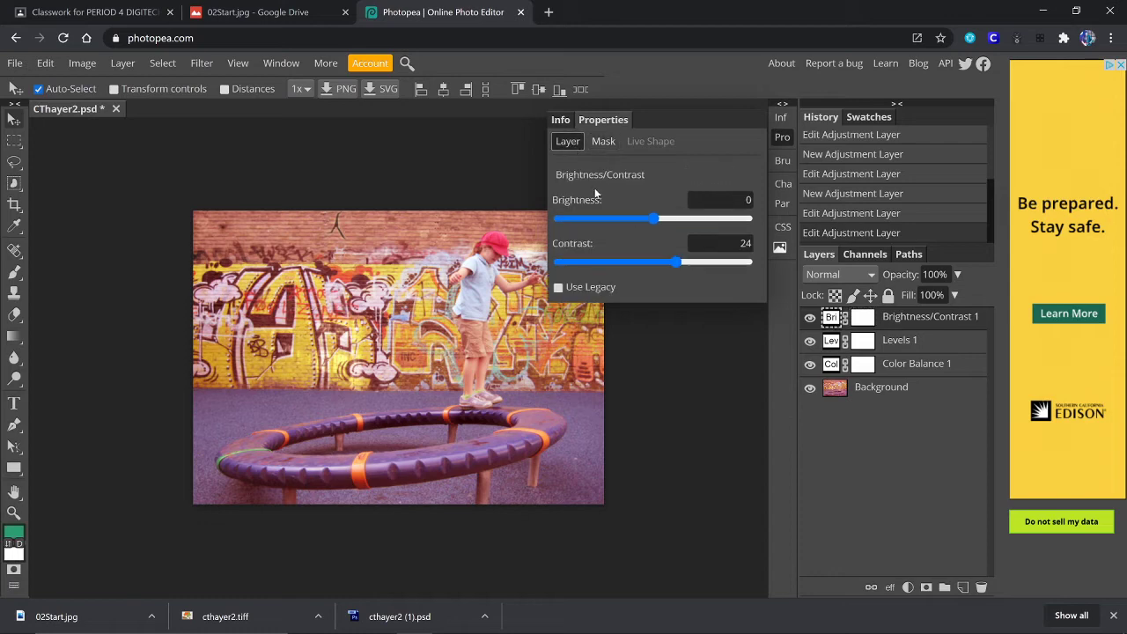
pyautogui.moveTo(655, 220); pyautogui.dragTo(660, 219)
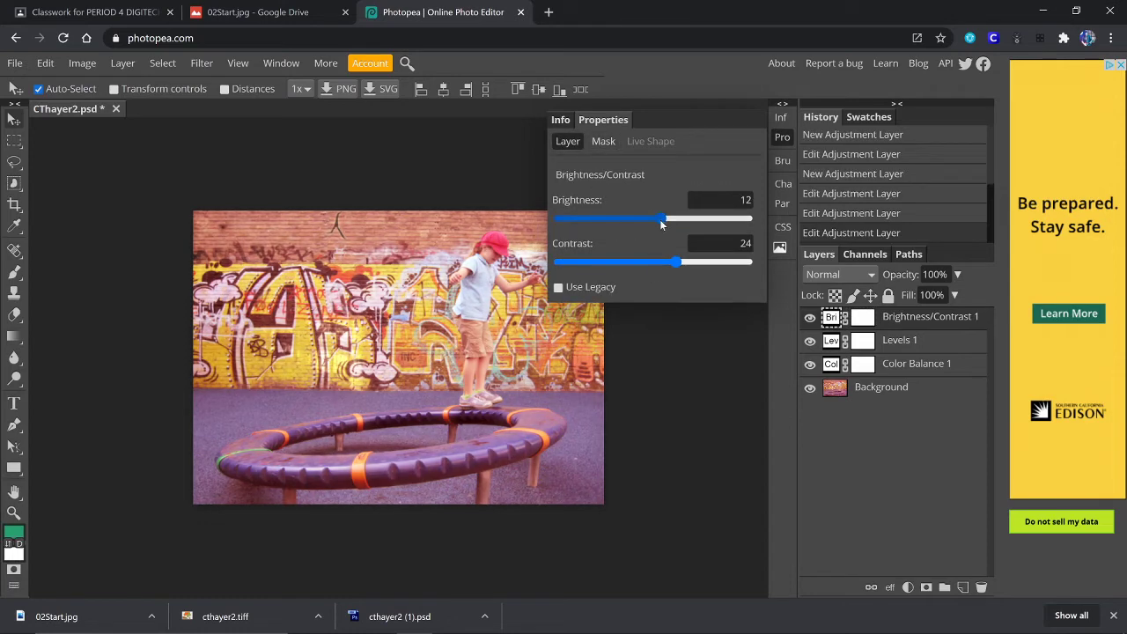
# Check the photo with the Brightness/Contrast layer hidden and shown, and reduce that layer's brightness to 6
pyautogui.click(809, 318)
pyautogui.click(809, 318)
pyautogui.click(809, 320)
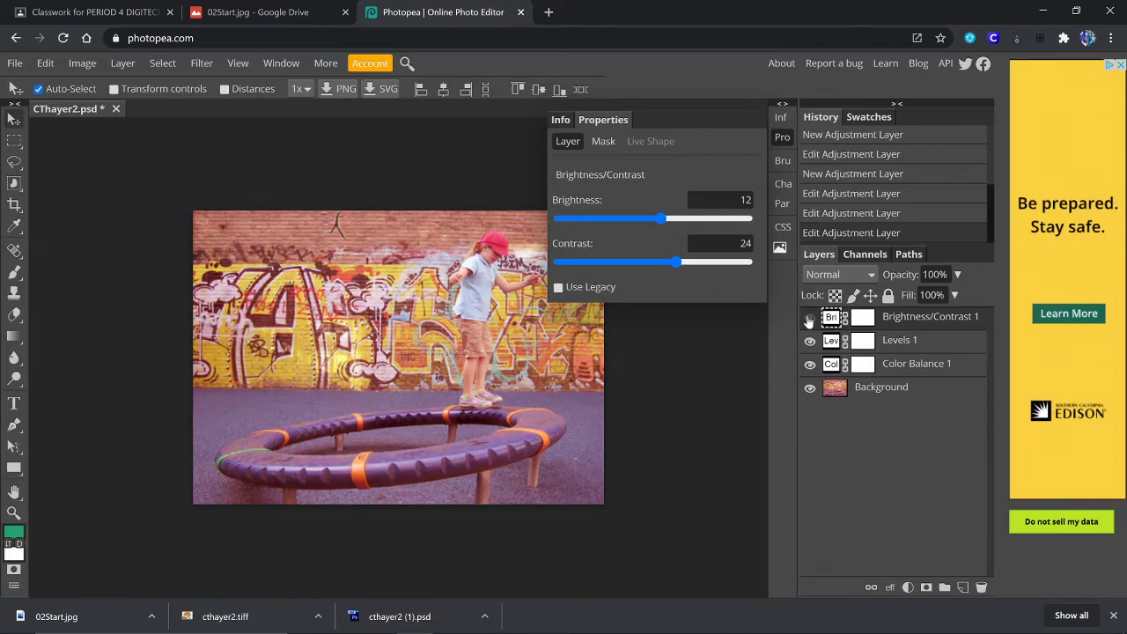
pyautogui.moveTo(659, 218); pyautogui.dragTo(658, 224)
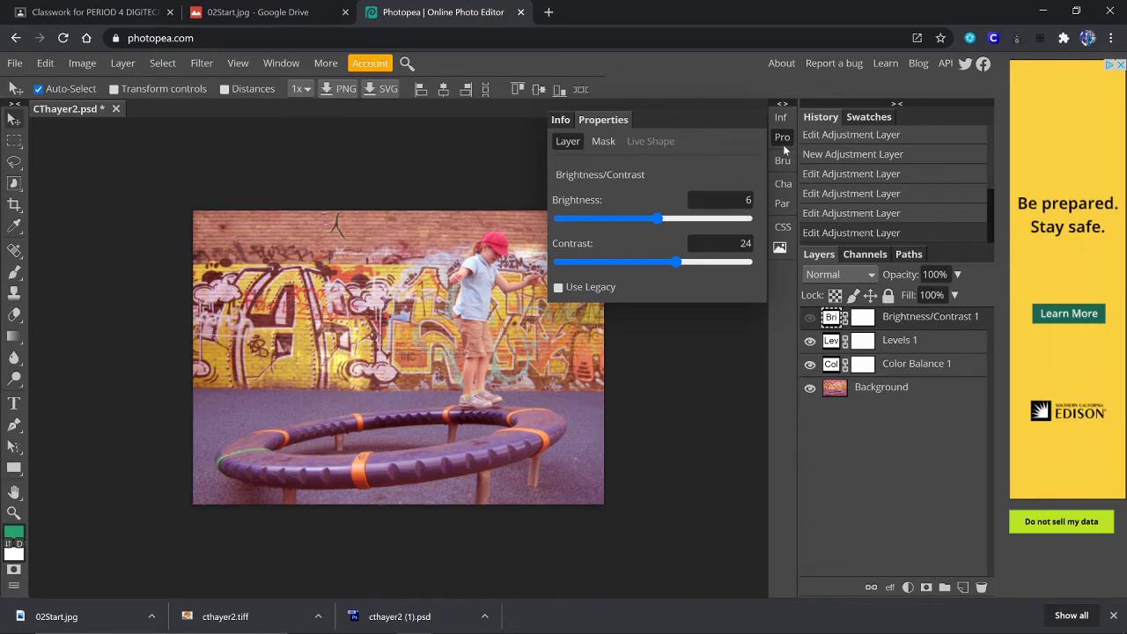
pyautogui.doubleClick(785, 104)
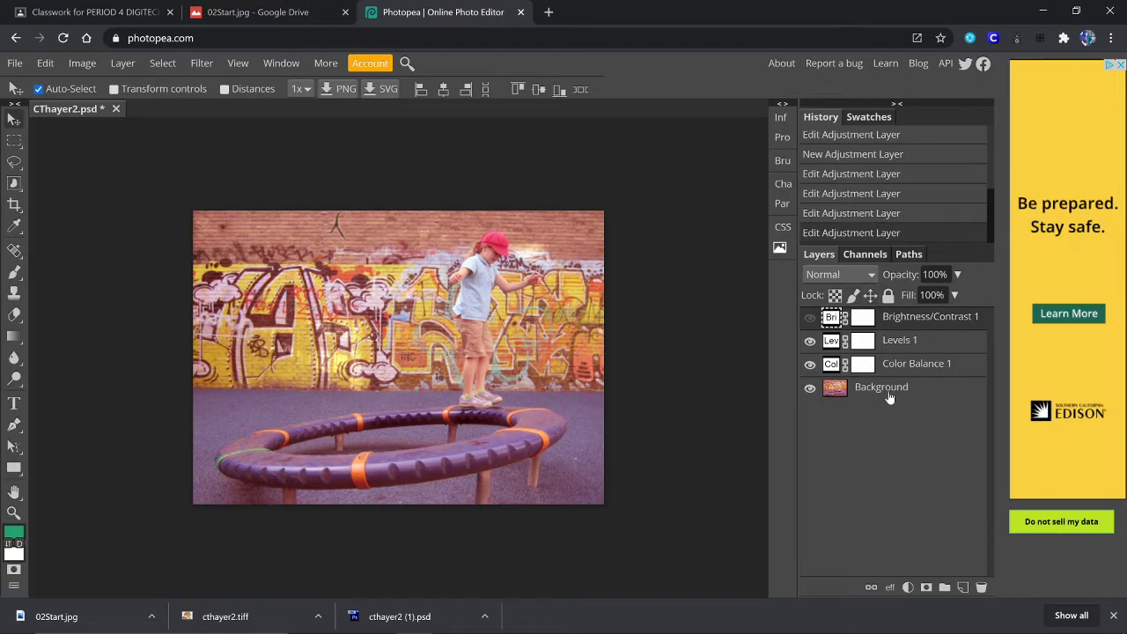
# Compare the photo with the Color Balance, Levels and Brightness/Contrast layers hidden and shown, leaving all three visible
pyautogui.click(809, 364)
pyautogui.click(809, 341)
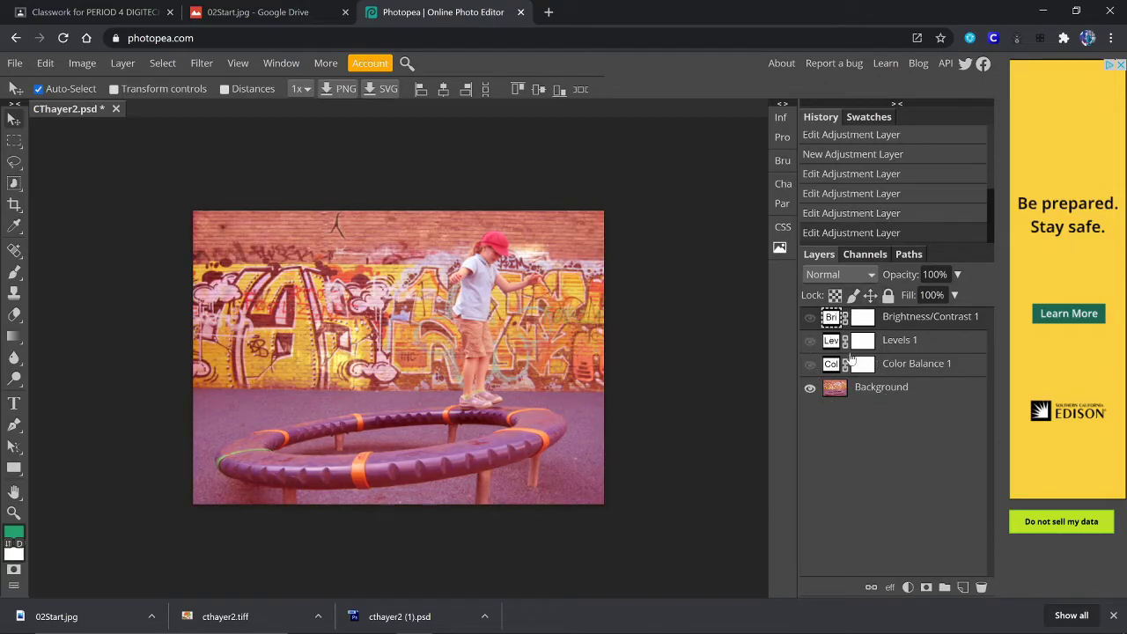
pyautogui.click(809, 364)
pyautogui.click(809, 341)
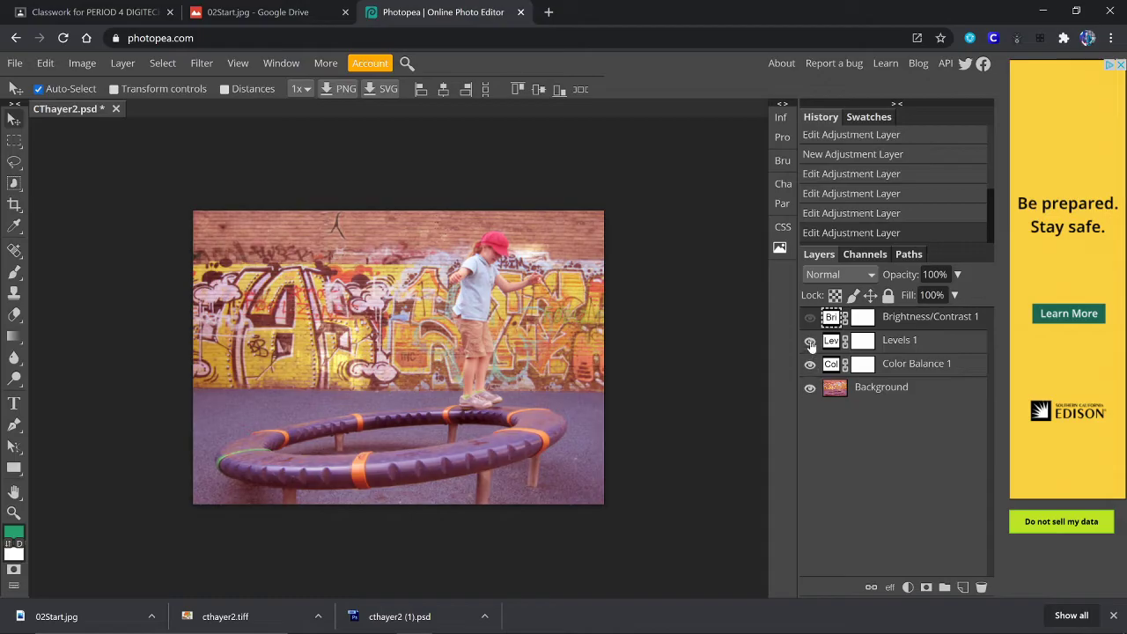
pyautogui.click(809, 317)
pyautogui.click(809, 317)
pyautogui.click(810, 319)
pyautogui.click(810, 319)
pyautogui.click(810, 319)
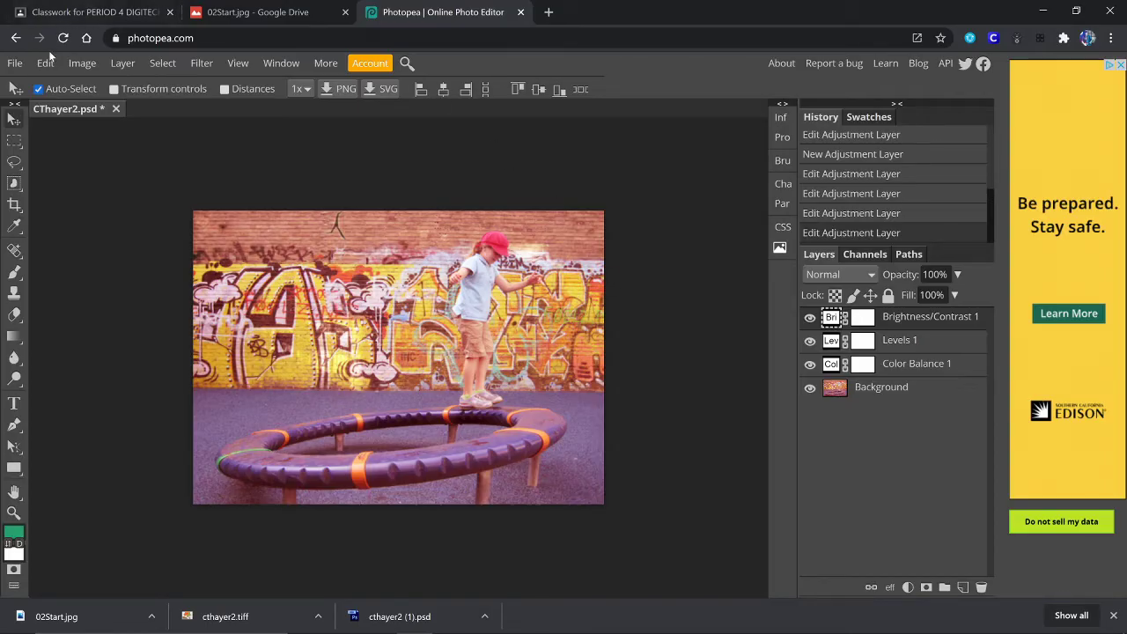
# Save the corrected photo as a PSD file
pyautogui.click(11, 66)
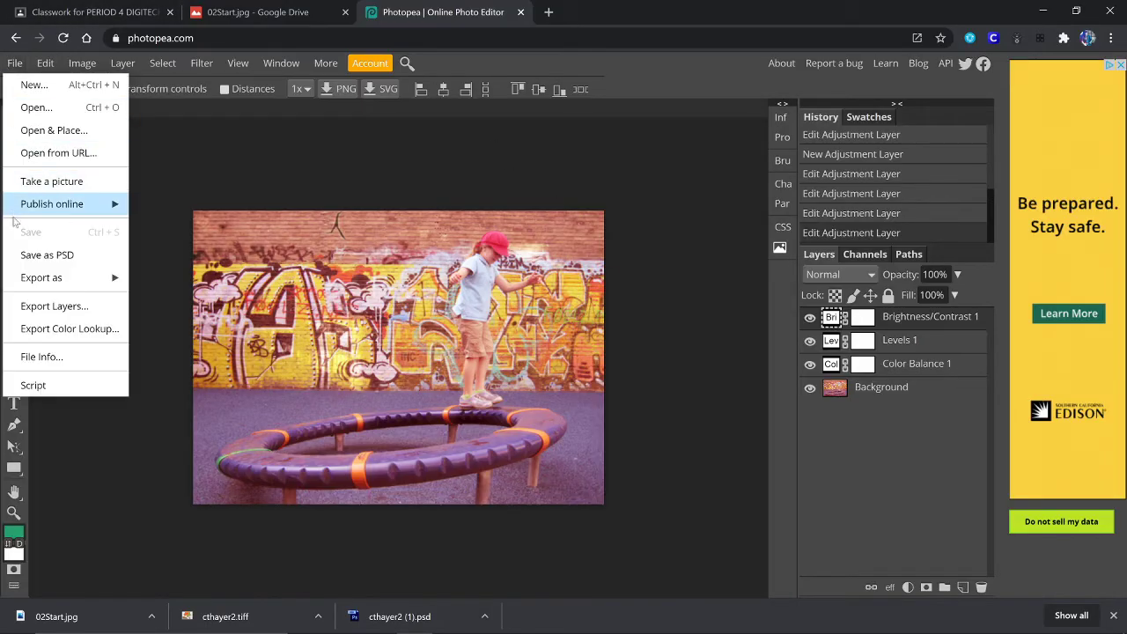
pyautogui.click(46, 254)
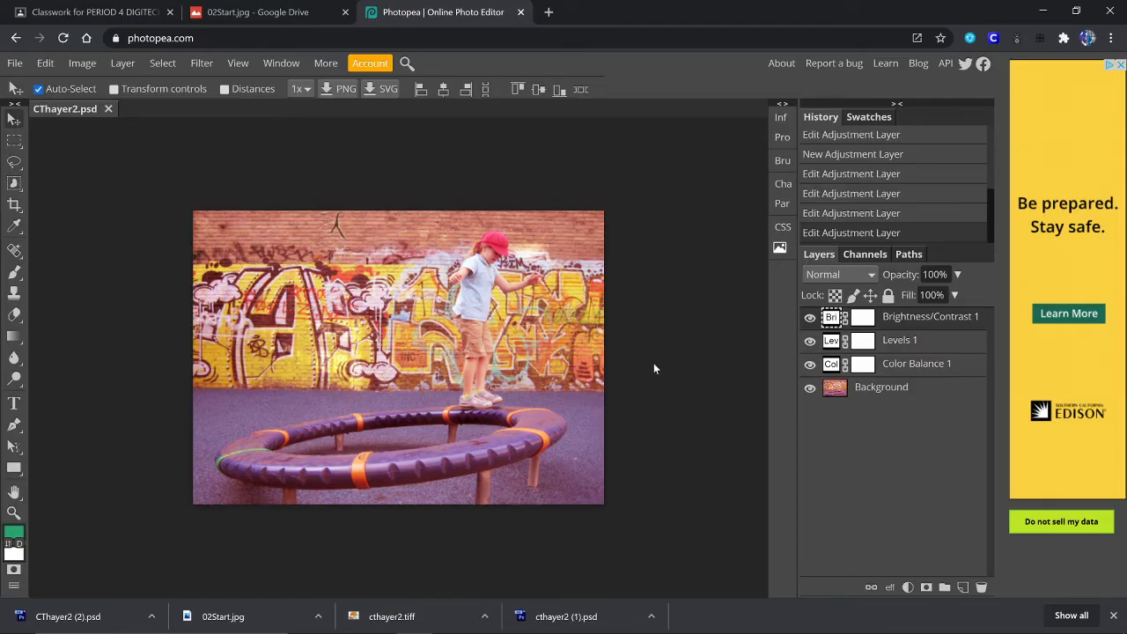
# Zoom in on the child's red cap and centre it so that it fills the canvas view
pyautogui.click(14, 513)
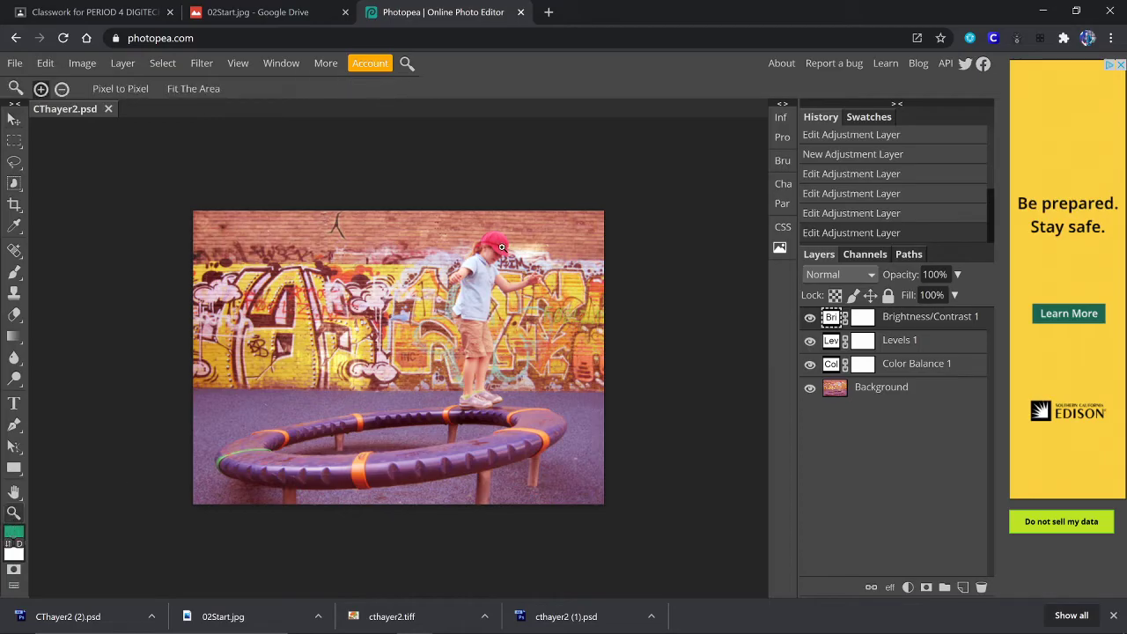
pyautogui.click(495, 244)
pyautogui.click(545, 184)
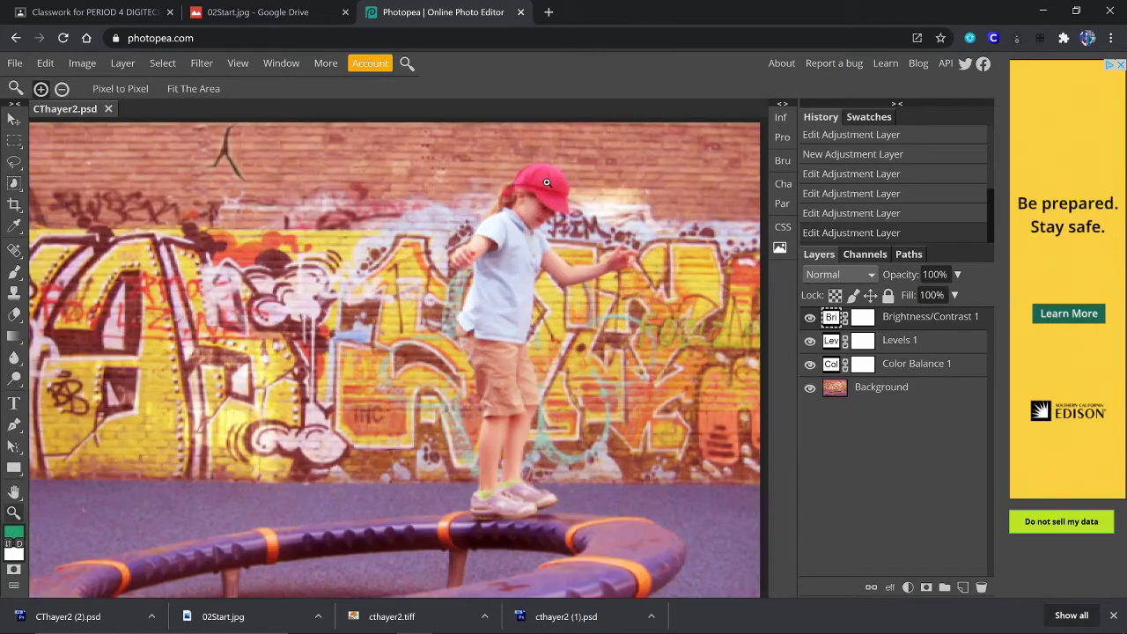
pyautogui.click(546, 183)
pyautogui.click(546, 182)
pyautogui.click(547, 183)
pyautogui.click(552, 182)
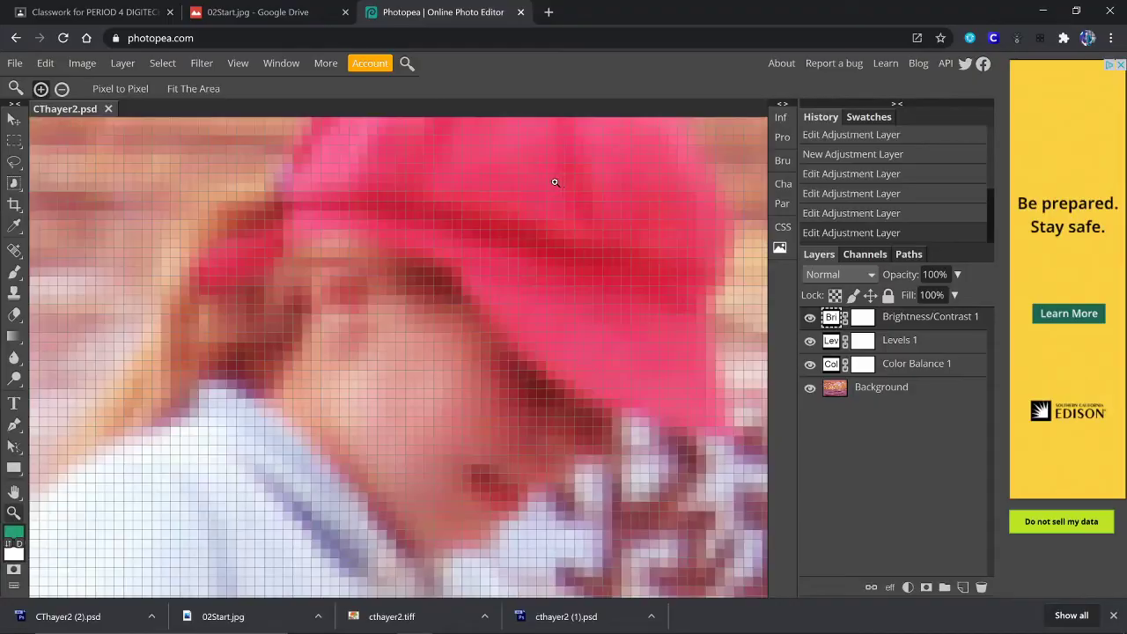
pyautogui.keyDown('alt'); pyautogui.click(552, 183); pyautogui.keyUp('alt')
pyautogui.keyDown('alt'); pyautogui.click(513, 258); pyautogui.keyUp('alt')
pyautogui.click(513, 258)
pyautogui.click(525, 252)
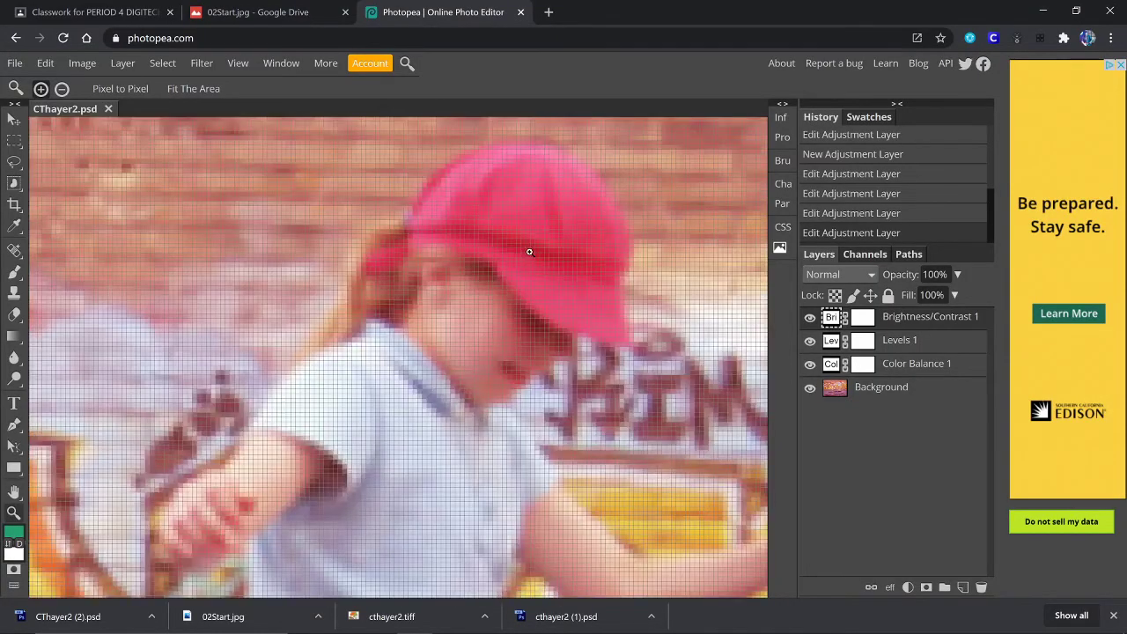
pyautogui.click(534, 251)
pyautogui.keyDown('alt'); pyautogui.click(525, 254); pyautogui.keyUp('alt')
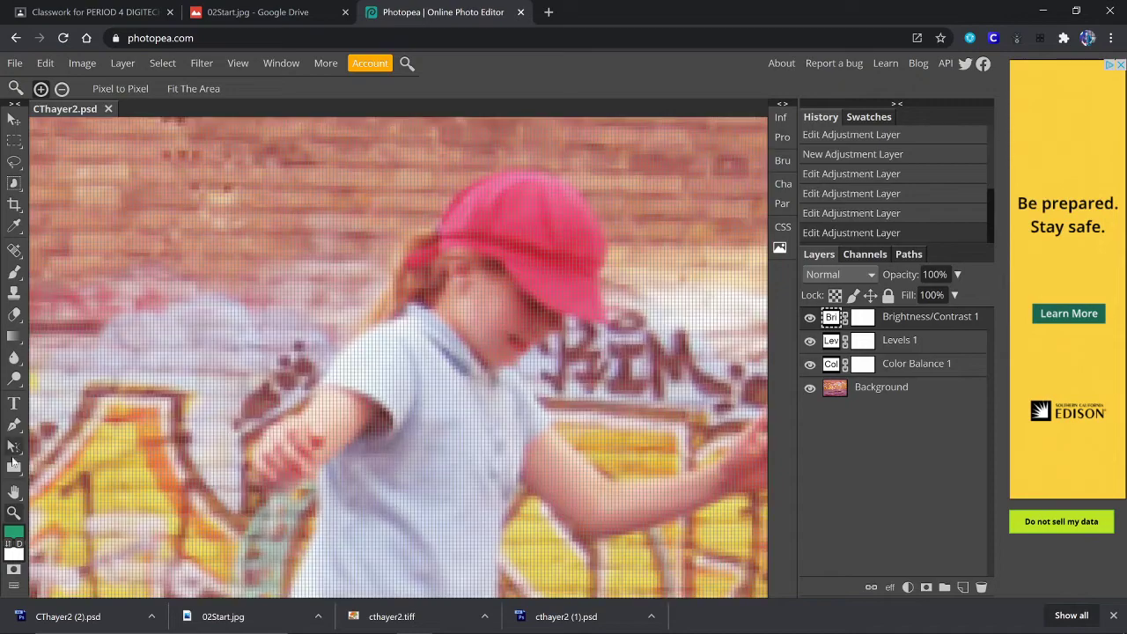
pyautogui.click(501, 228)
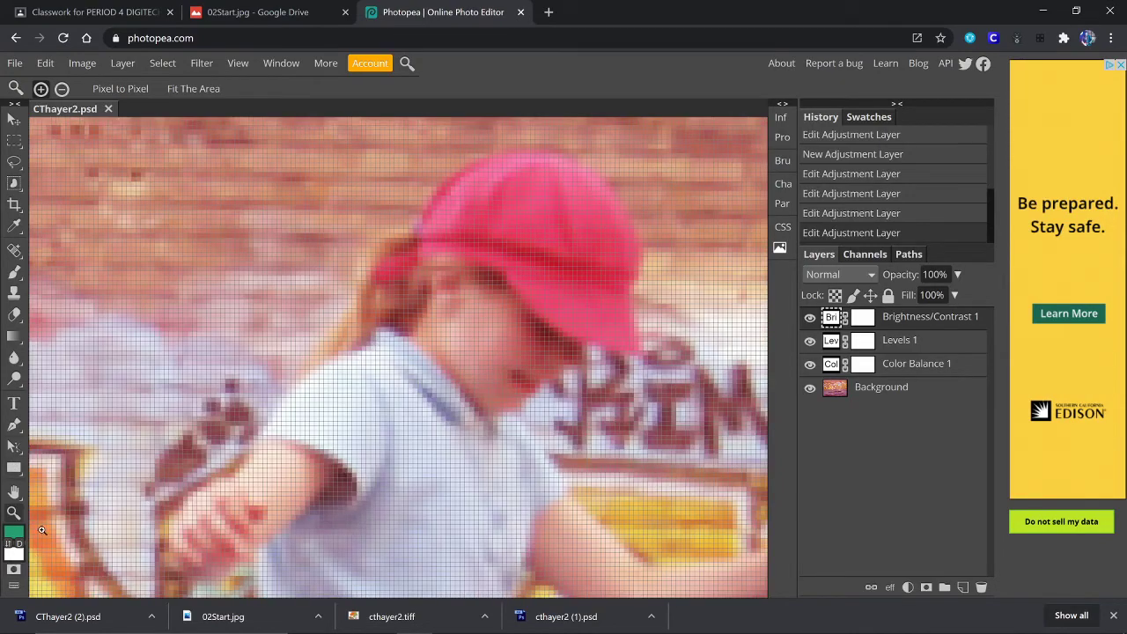
pyautogui.click(14, 491)
pyautogui.moveTo(636, 212); pyautogui.dragTo(484, 314)
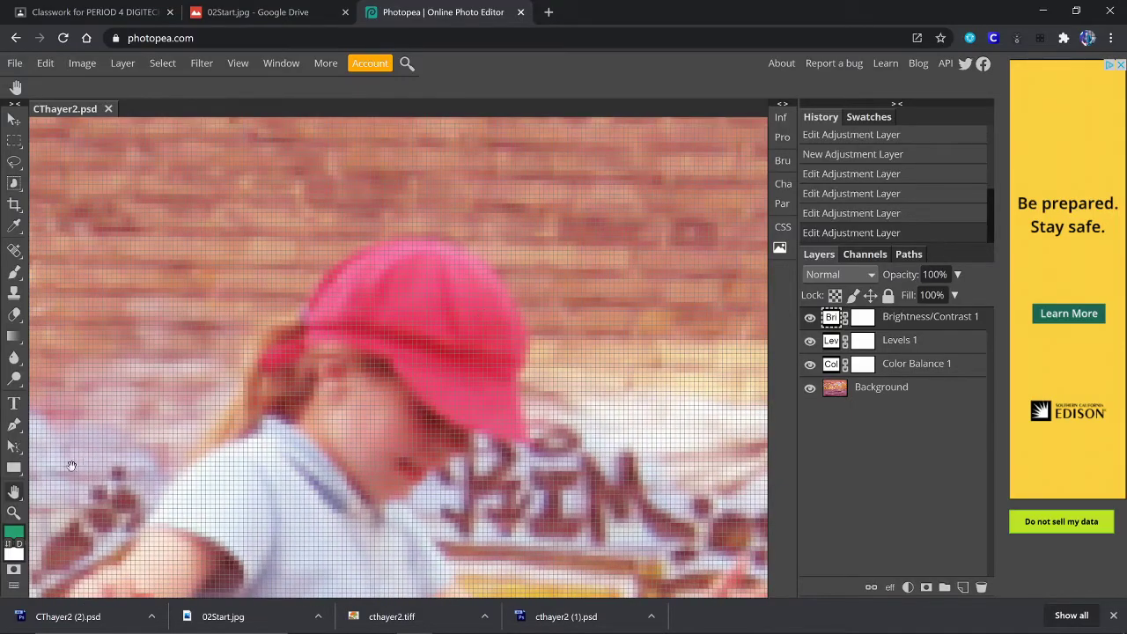
pyautogui.click(14, 514)
pyautogui.click(441, 317)
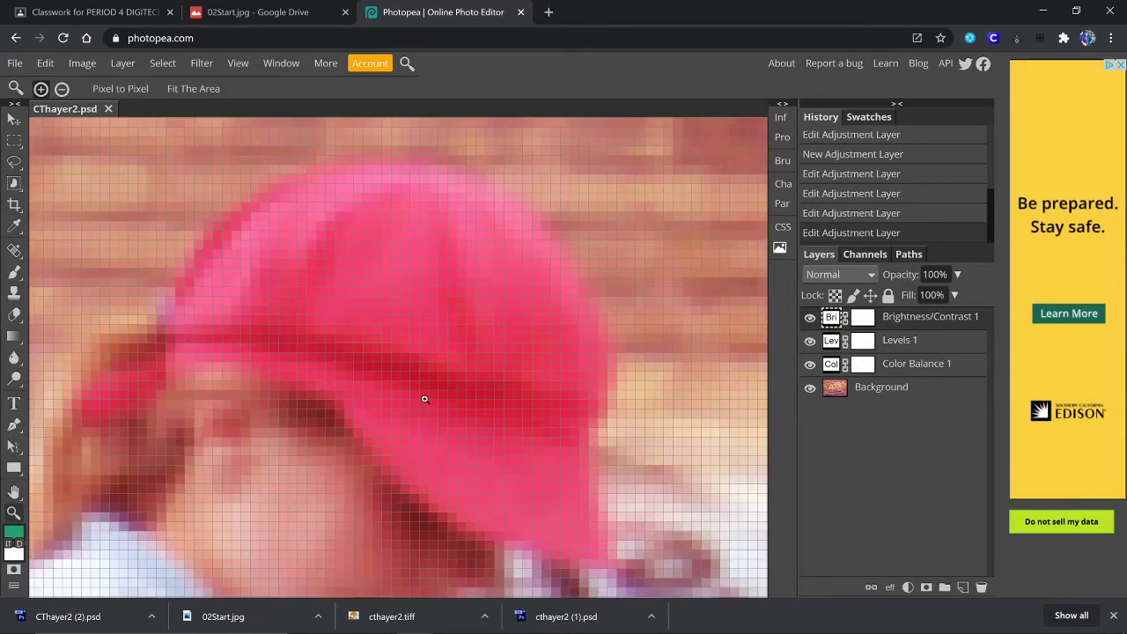
pyautogui.click(14, 491)
pyautogui.moveTo(328, 414); pyautogui.dragTo(370, 374)
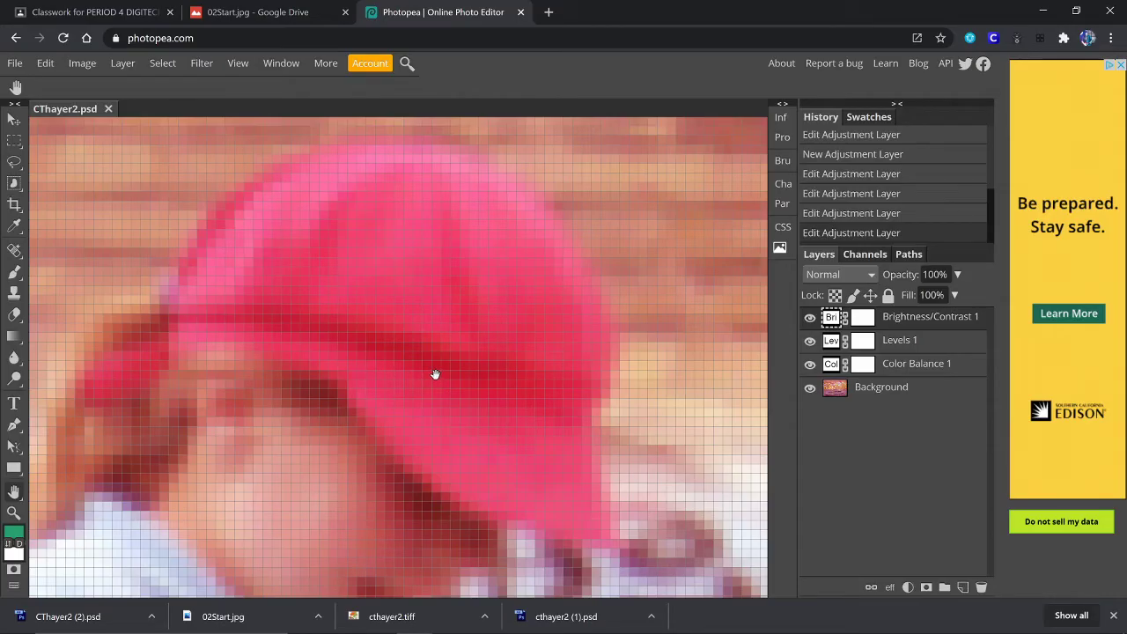
# Choose the Color Replacement tool and confirm a green foreground colour of R 39, G 161, B 111
pyautogui.rightClick(17, 276)
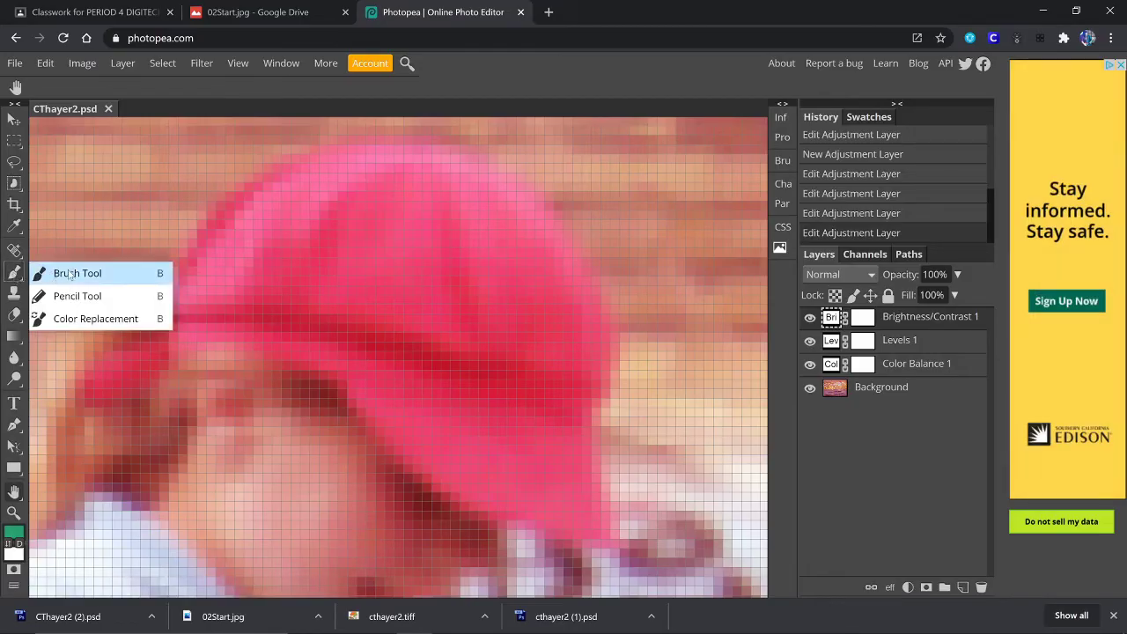
pyautogui.click(79, 323)
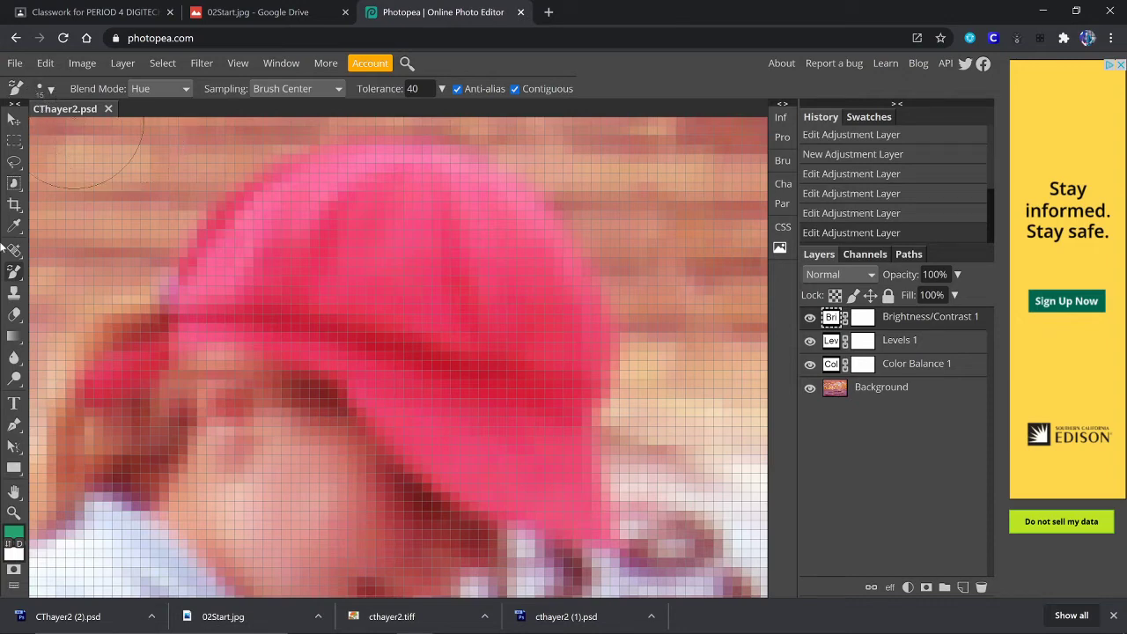
pyautogui.click(13, 532)
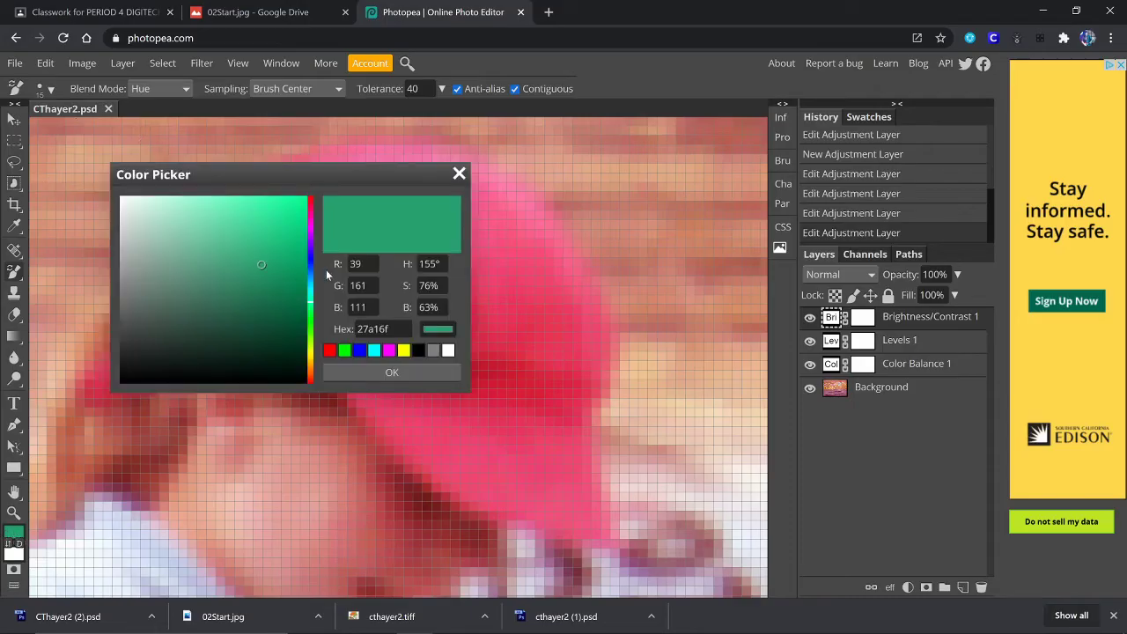
pyautogui.click(357, 263)
pyautogui.click(367, 286)
pyautogui.click(368, 306)
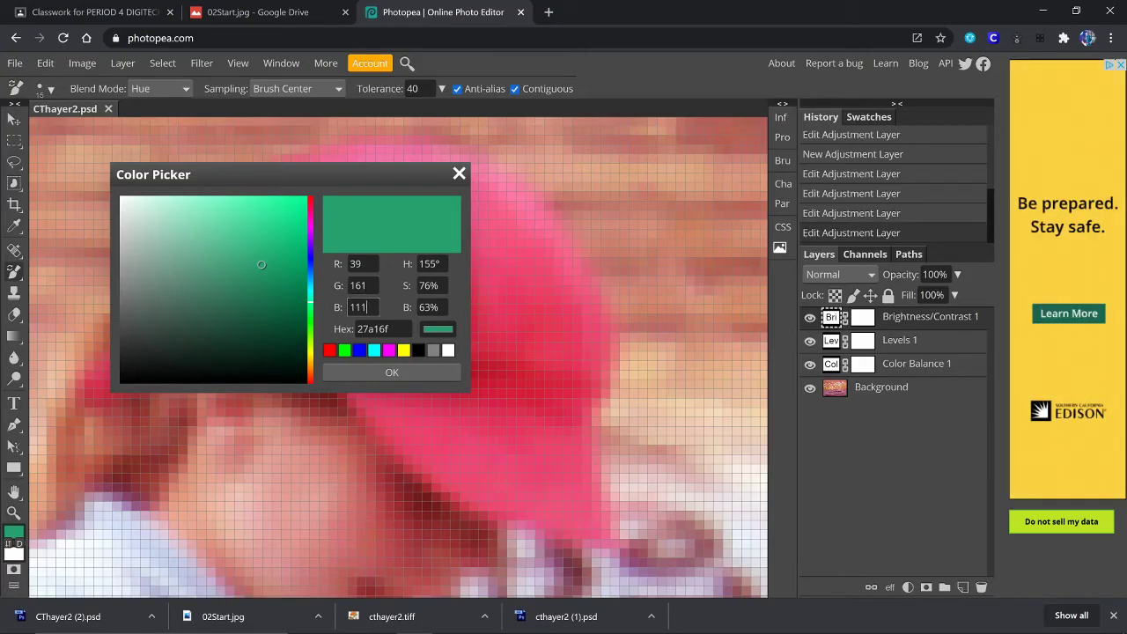
pyautogui.click(391, 370)
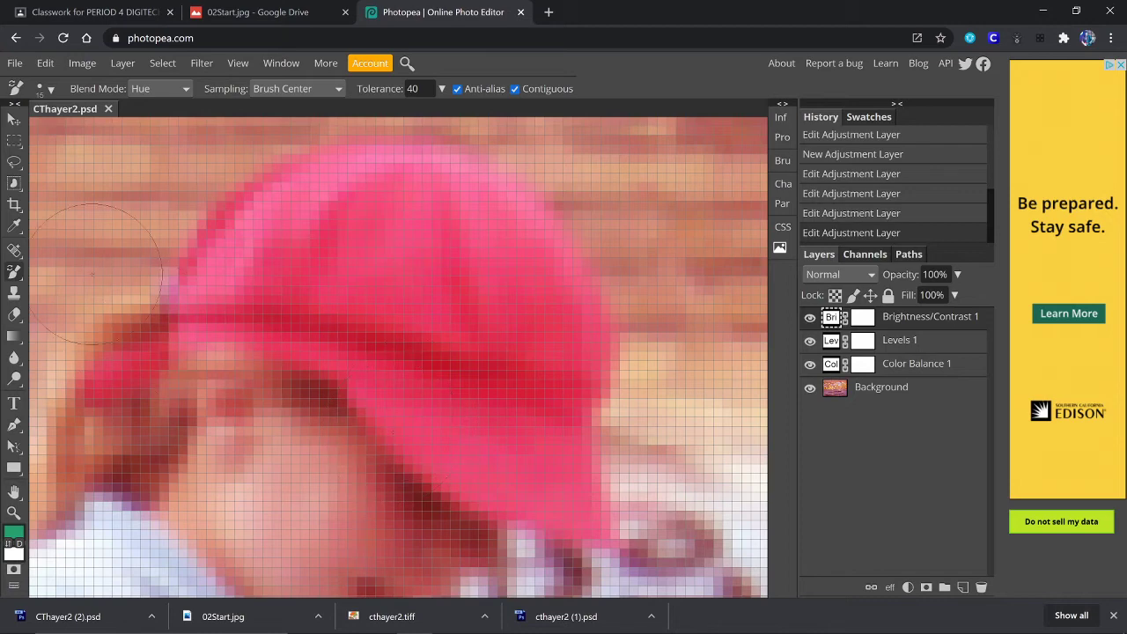
# Set the Color Replacement brush to 10 px with 40% hardness, Hue blend mode and a tolerance of 40
pyautogui.click(50, 91)
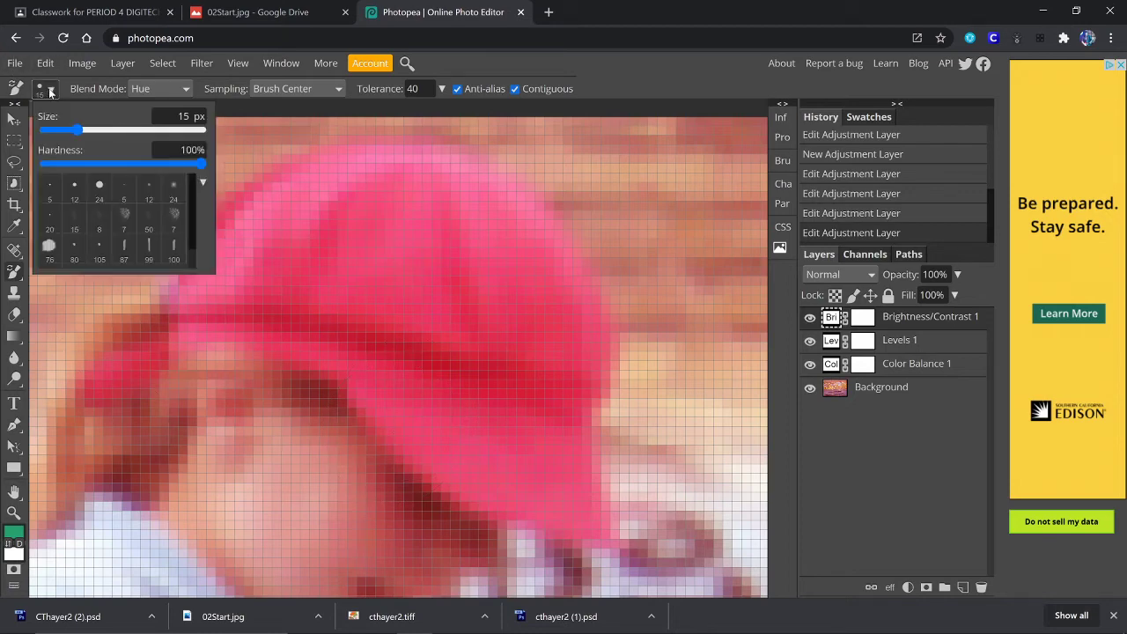
pyautogui.moveTo(78, 129); pyautogui.dragTo(72, 129)
pyautogui.moveTo(88, 164); pyautogui.dragTo(104, 161)
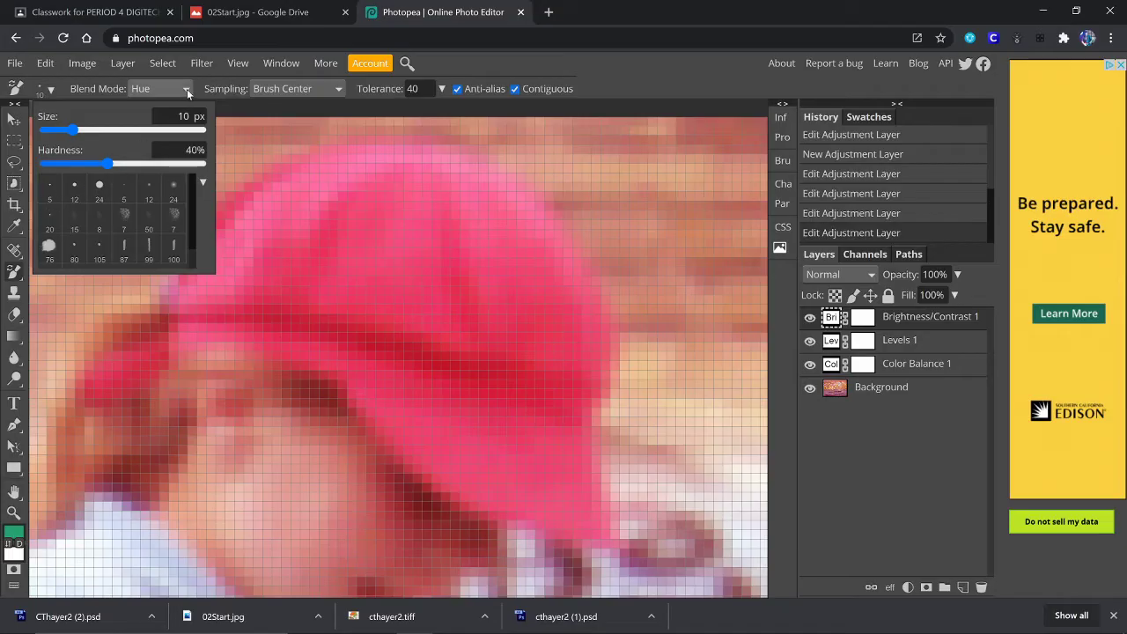
pyautogui.click(159, 90)
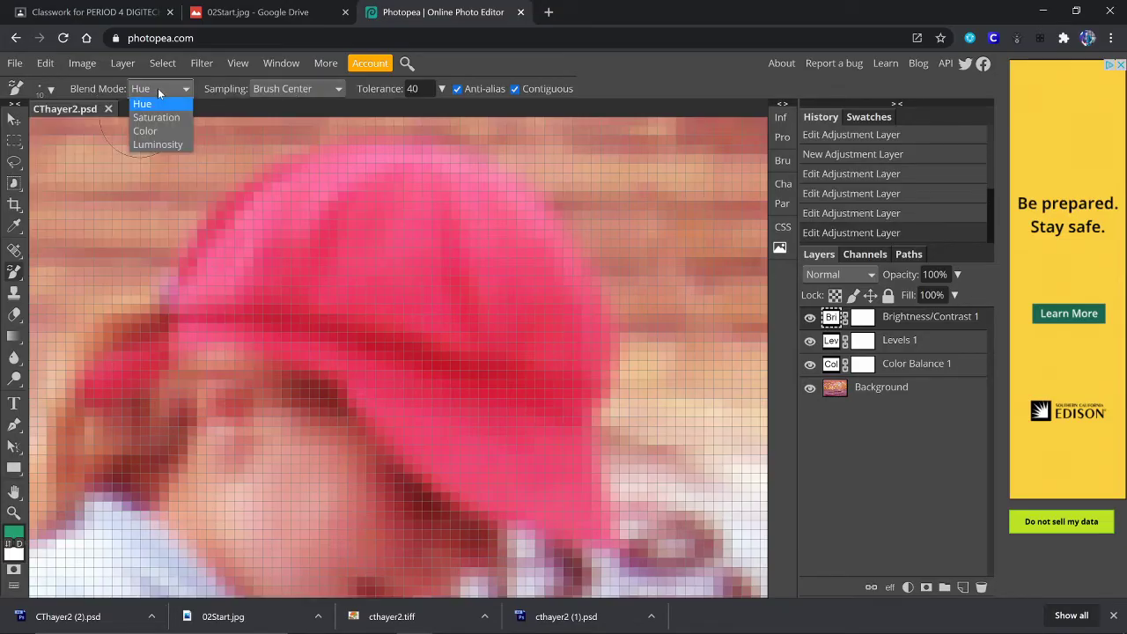
pyautogui.click(147, 106)
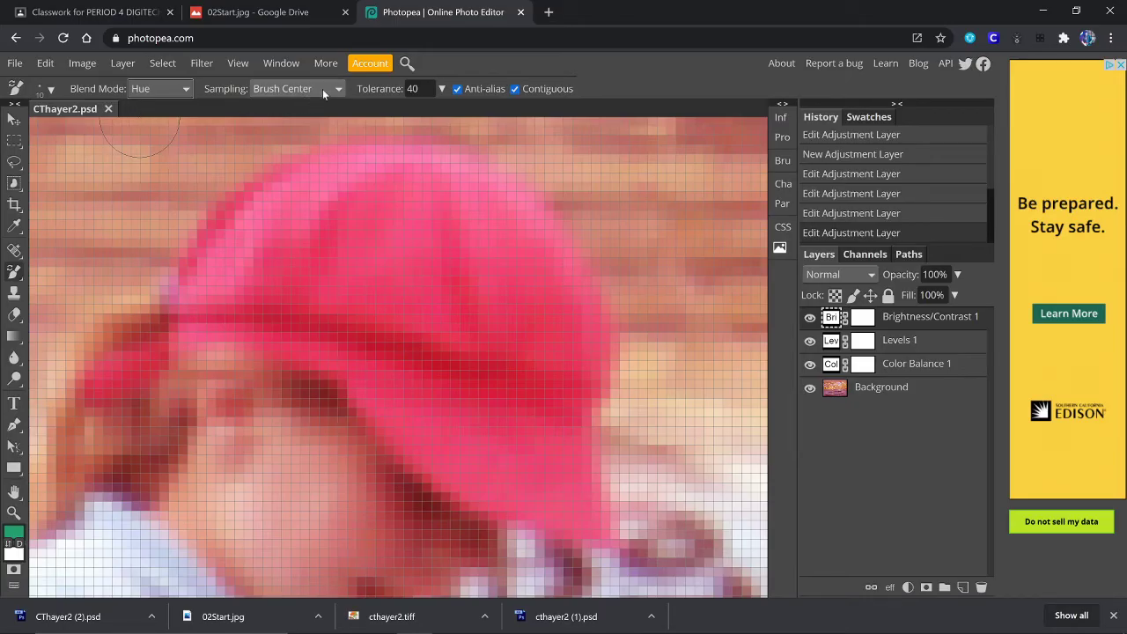
pyautogui.click(412, 89)
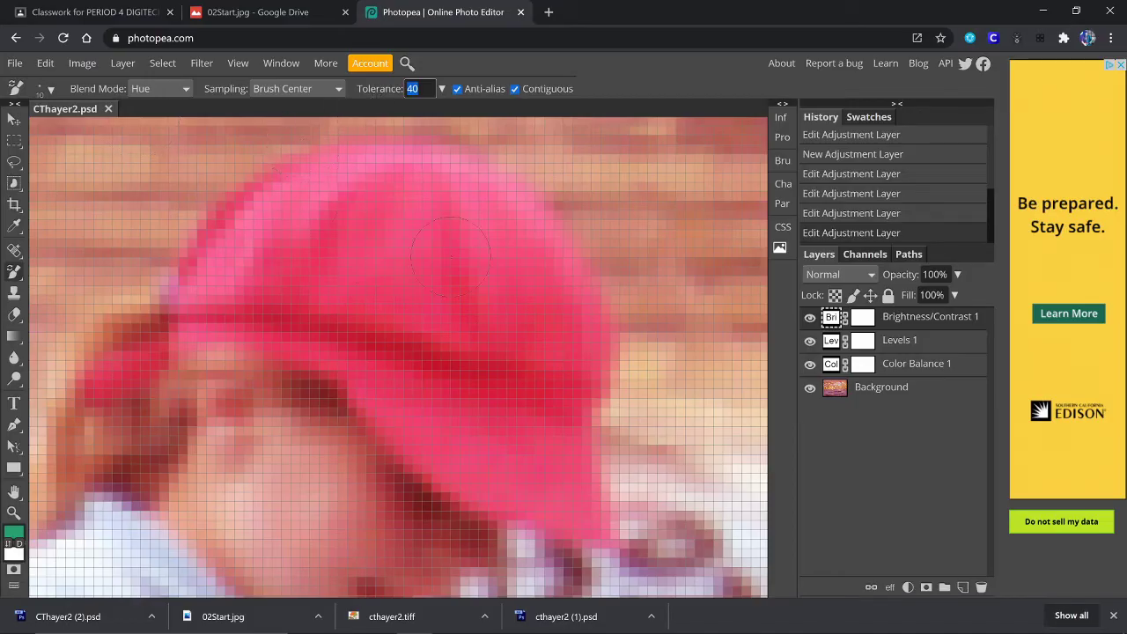
pyautogui.click(396, 291)
pyautogui.click(406, 279)
# Duplicate the Background layer and recolour the interior of the red cap green on the copy
pyautogui.click(881, 394)
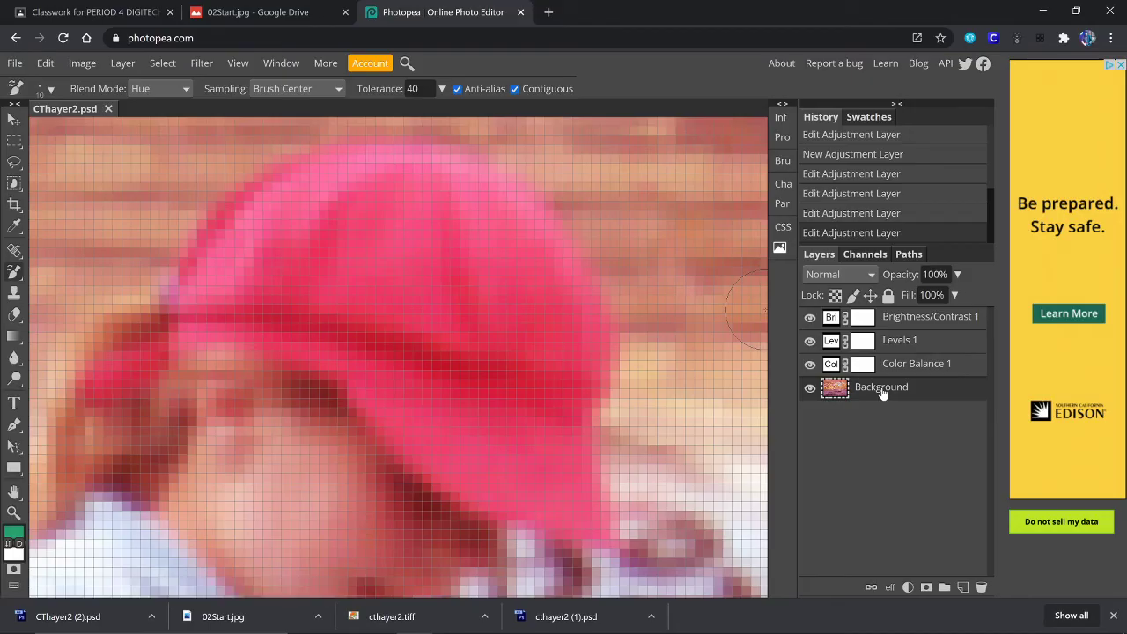
pyautogui.rightClick(881, 393)
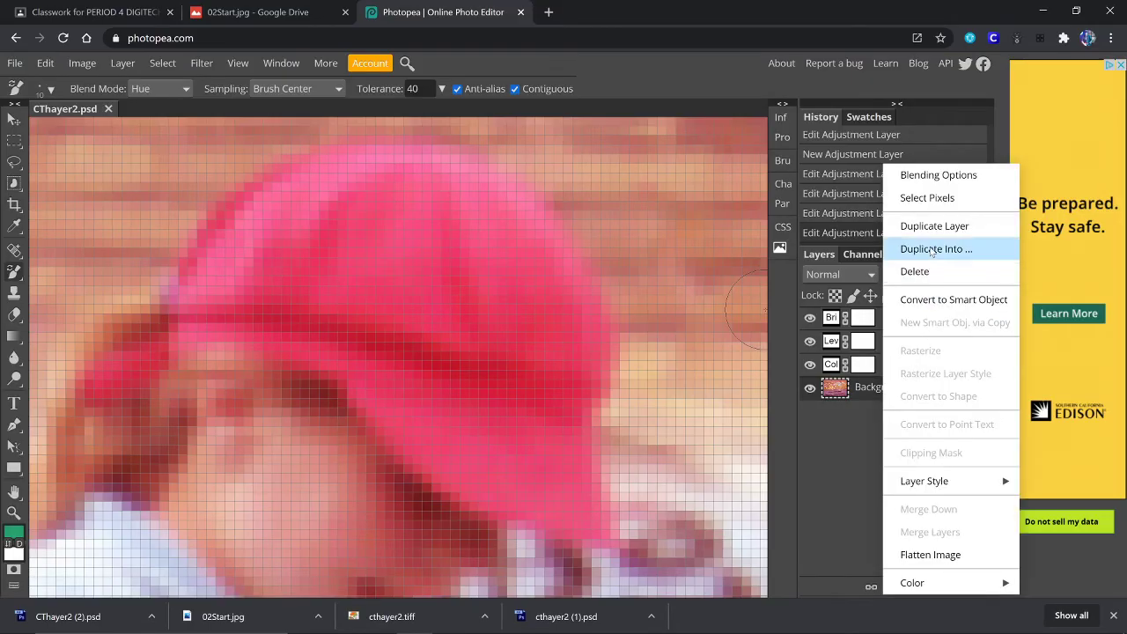
pyautogui.click(934, 228)
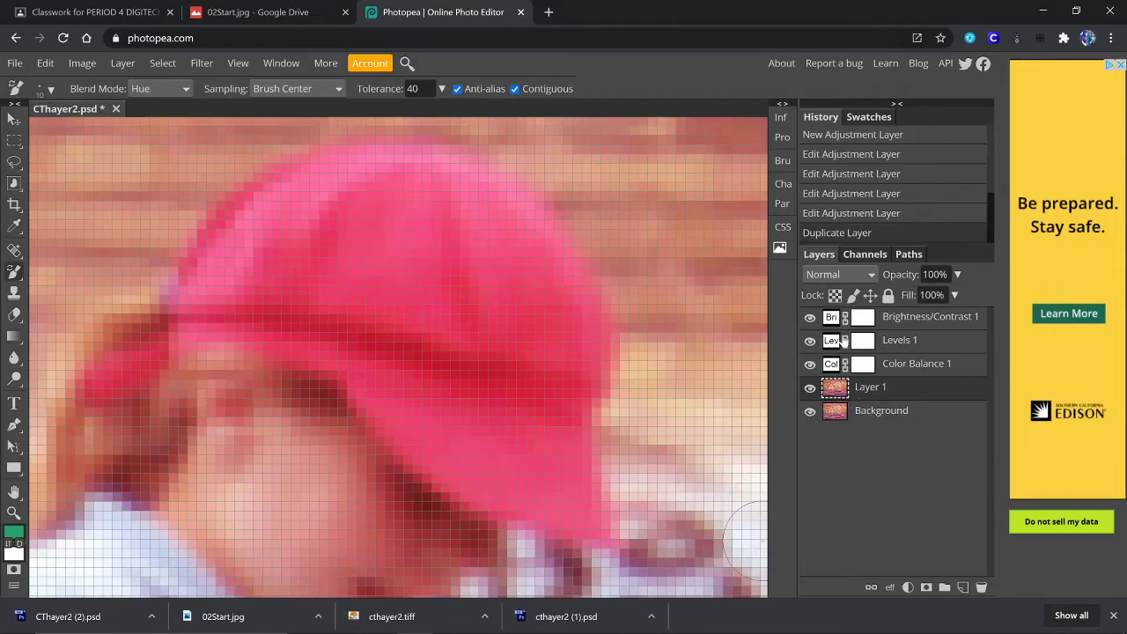
pyautogui.moveTo(408, 253)
pyautogui.mouseDown()
pyautogui.moveTo(346, 246)
pyautogui.moveTo(319, 266)
pyautogui.moveTo(339, 294)
pyautogui.moveTo(395, 319)
pyautogui.moveTo(479, 324)
pyautogui.moveTo(481, 271)
pyautogui.moveTo(460, 223)
pyautogui.moveTo(396, 198)
pyautogui.moveTo(316, 218)
pyautogui.moveTo(250, 288)
pyautogui.moveTo(390, 345)
pyautogui.moveTo(538, 474)
pyautogui.moveTo(525, 405)
pyautogui.moveTo(544, 339)
pyautogui.moveTo(517, 286)
pyautogui.mouseUp()
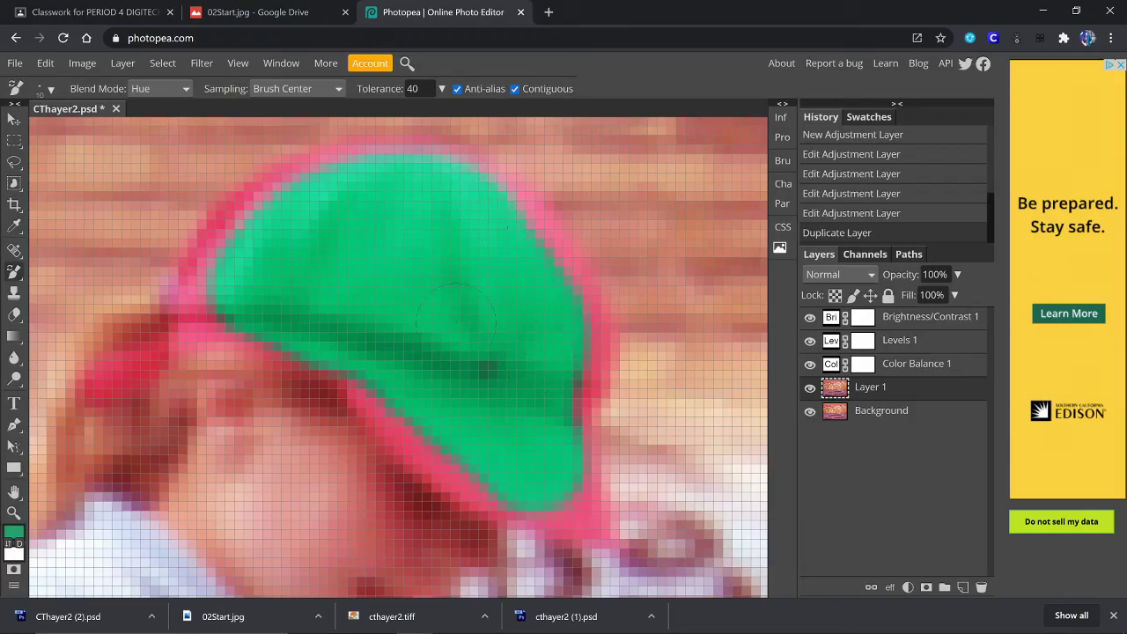
pyautogui.moveTo(425, 283); pyautogui.dragTo(326, 326)
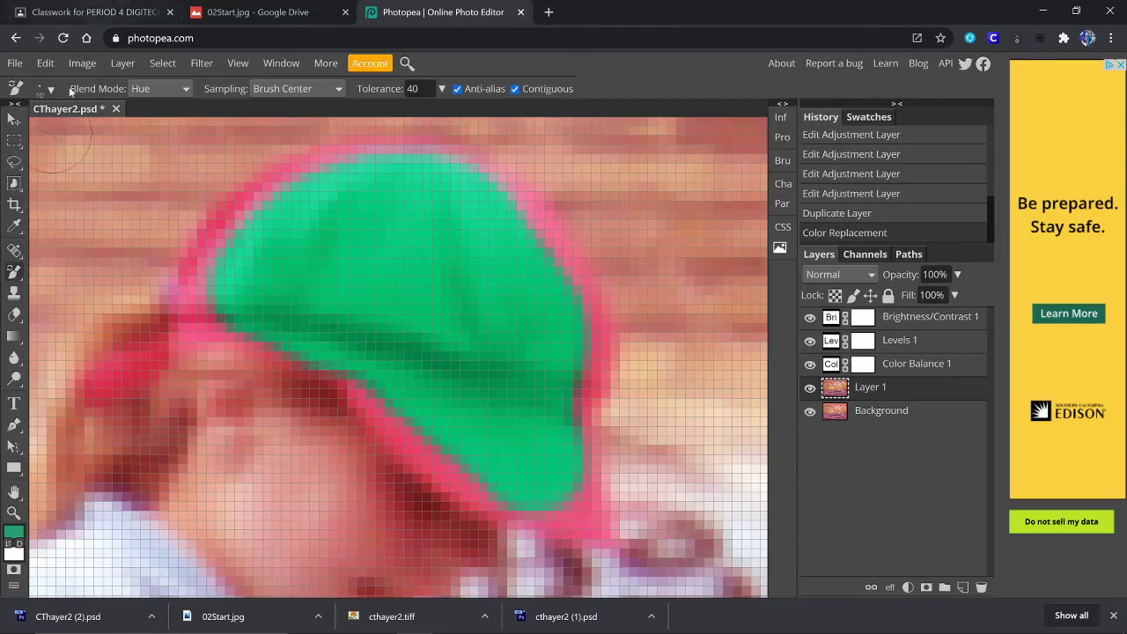
# Reduce the Color Replacement brush to 6 px and recolour the pink rim along the top of the cap green
pyautogui.click(47, 90)
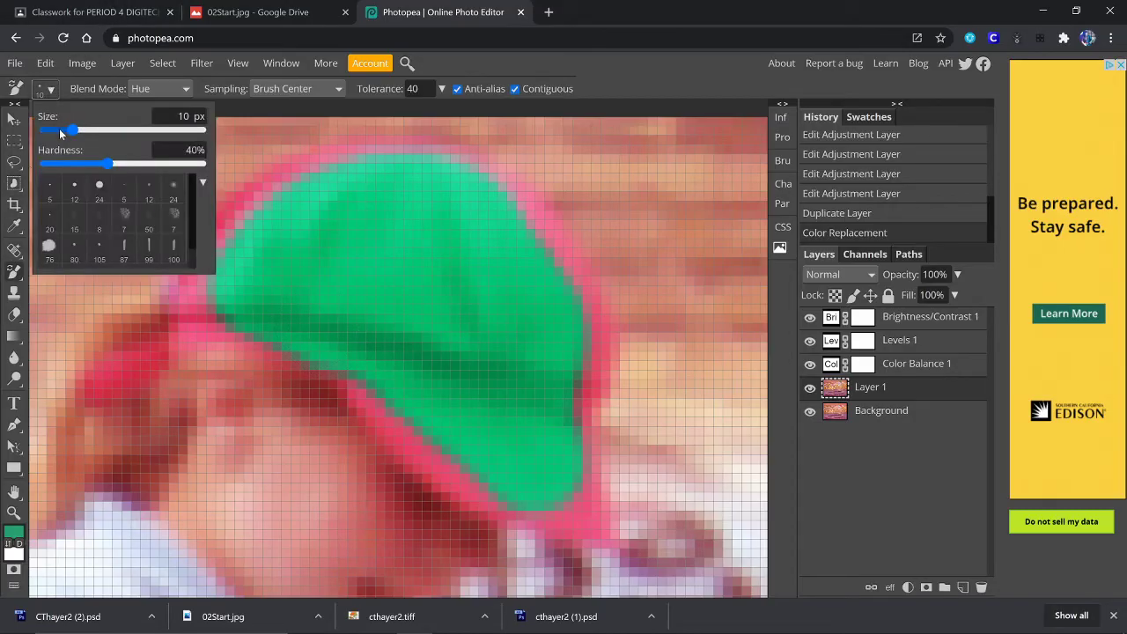
pyautogui.click(59, 129)
pyautogui.click(615, 79)
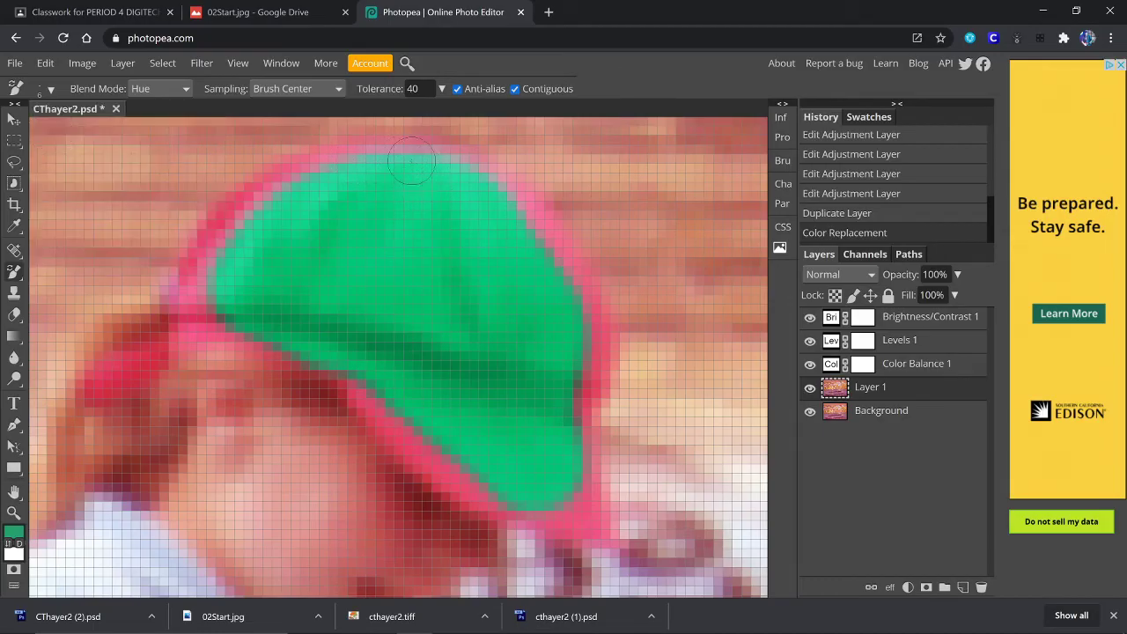
pyautogui.moveTo(406, 170)
pyautogui.mouseDown()
pyautogui.moveTo(421, 141)
pyautogui.moveTo(437, 167)
pyautogui.moveTo(321, 170)
pyautogui.mouseUp()
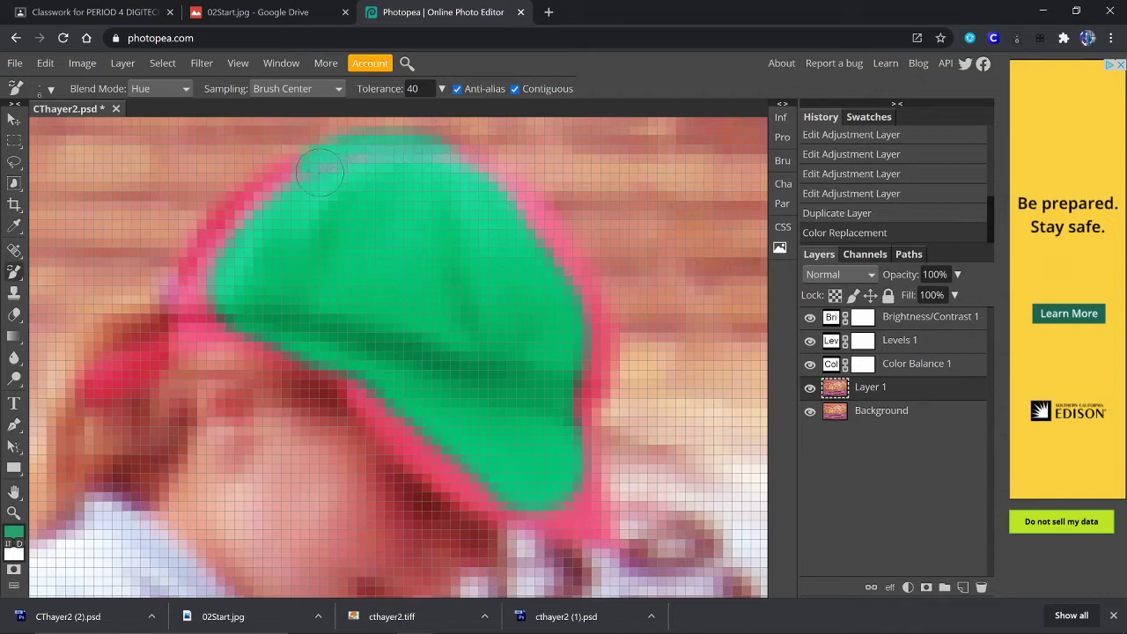
pyautogui.click(50, 89)
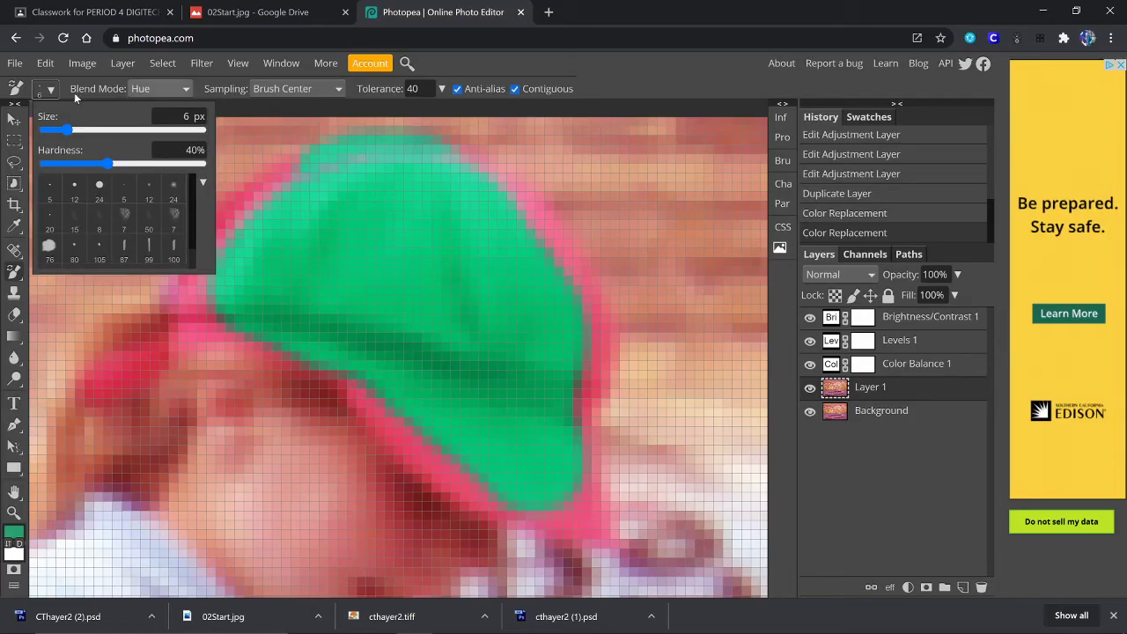
pyautogui.click(408, 179)
pyautogui.click(349, 173)
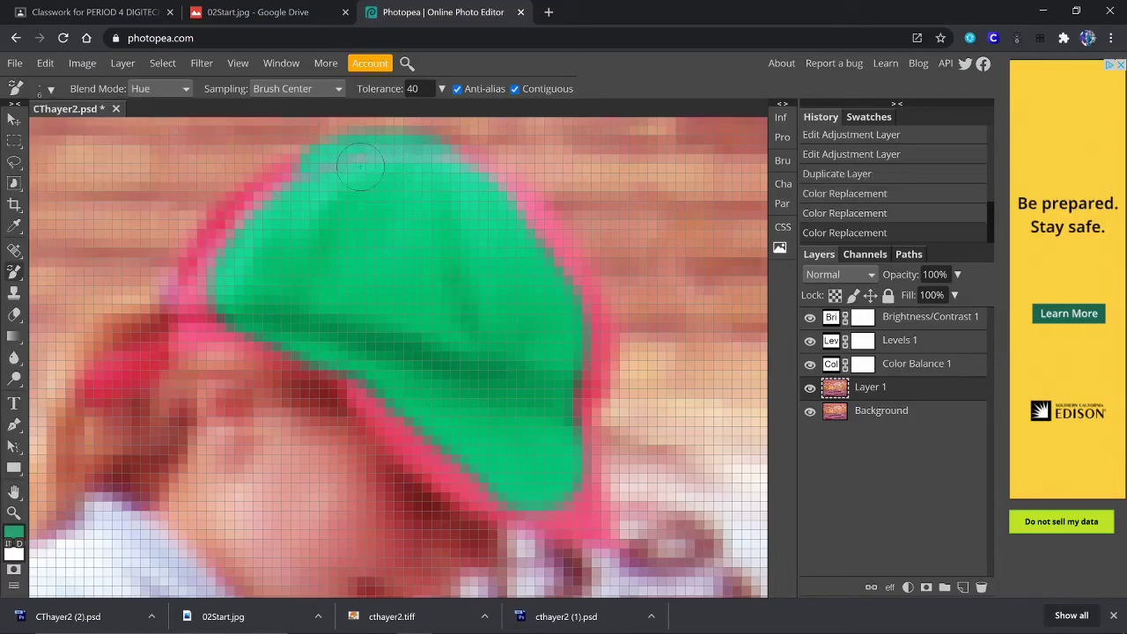
# Recolour the remaining pink rim down the left and right sides of the cap's crown green
pyautogui.click(309, 173)
pyautogui.moveTo(305, 173); pyautogui.dragTo(229, 242)
pyautogui.moveTo(263, 200)
pyautogui.mouseDown()
pyautogui.moveTo(202, 276)
pyautogui.moveTo(191, 308)
pyautogui.moveTo(224, 341)
pyautogui.mouseUp()
pyautogui.moveTo(211, 298); pyautogui.dragTo(220, 264)
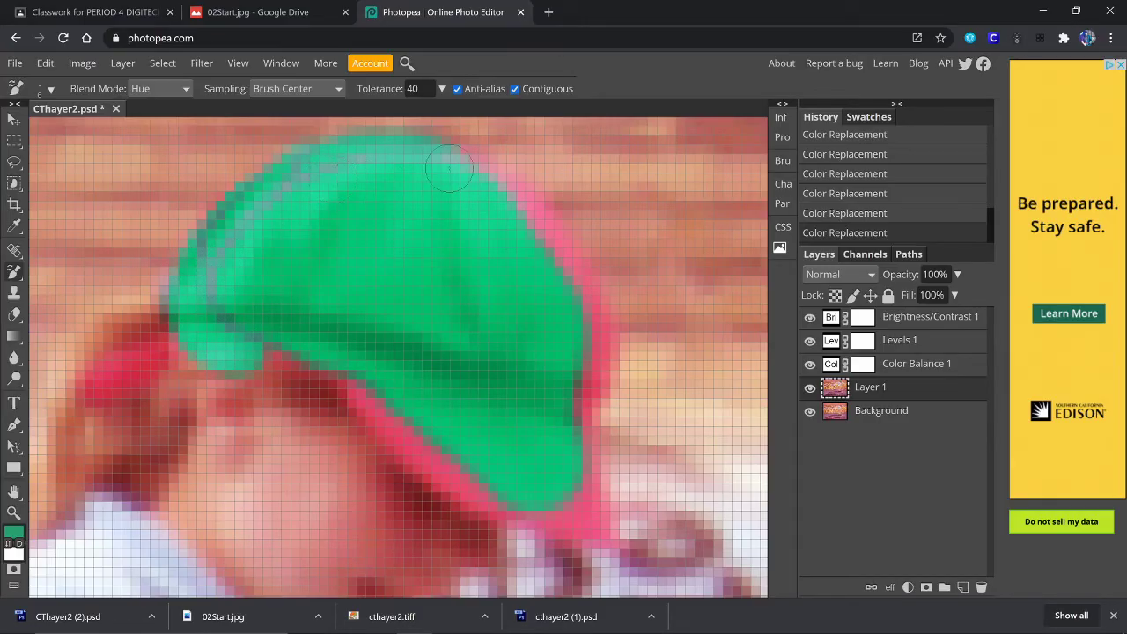
pyautogui.moveTo(452, 163)
pyautogui.mouseDown()
pyautogui.moveTo(507, 195)
pyautogui.moveTo(579, 318)
pyautogui.mouseUp()
pyautogui.moveTo(590, 361); pyautogui.dragTo(590, 396)
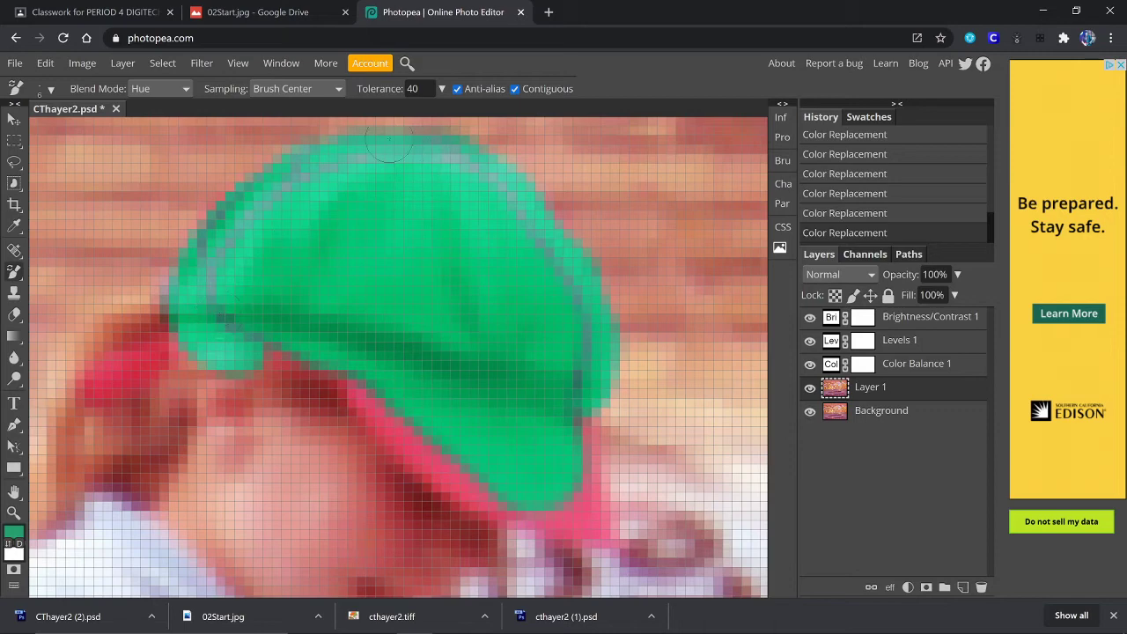
# Switch the Color Replacement blend mode to Color and recolour the grey left seam and the cap's lower edge down to the brim
pyautogui.click(184, 92)
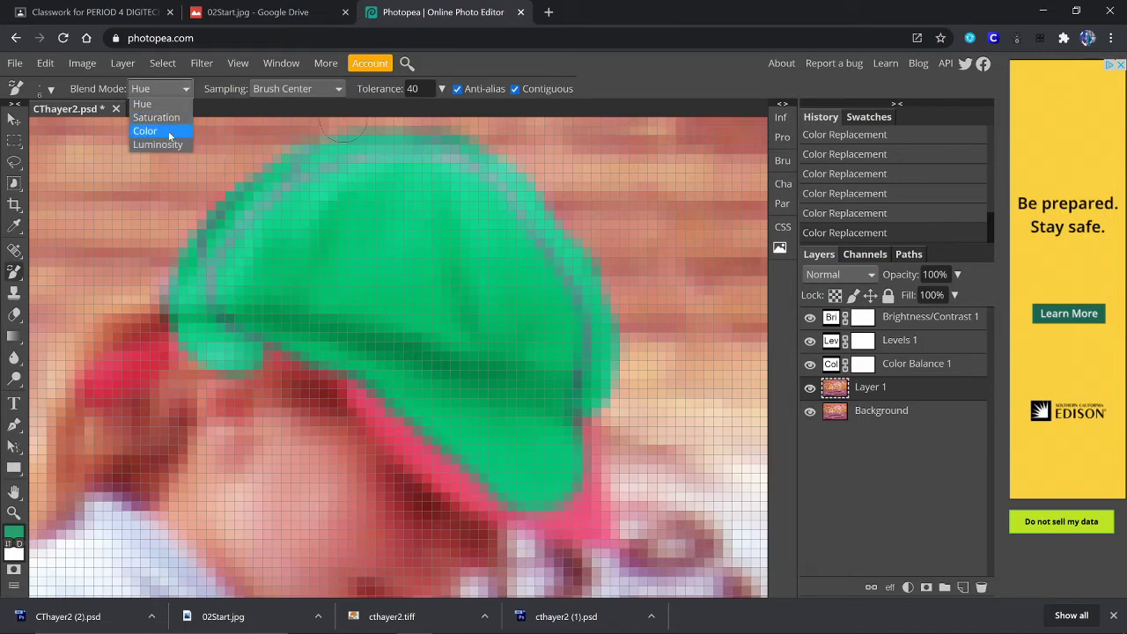
pyautogui.click(170, 135)
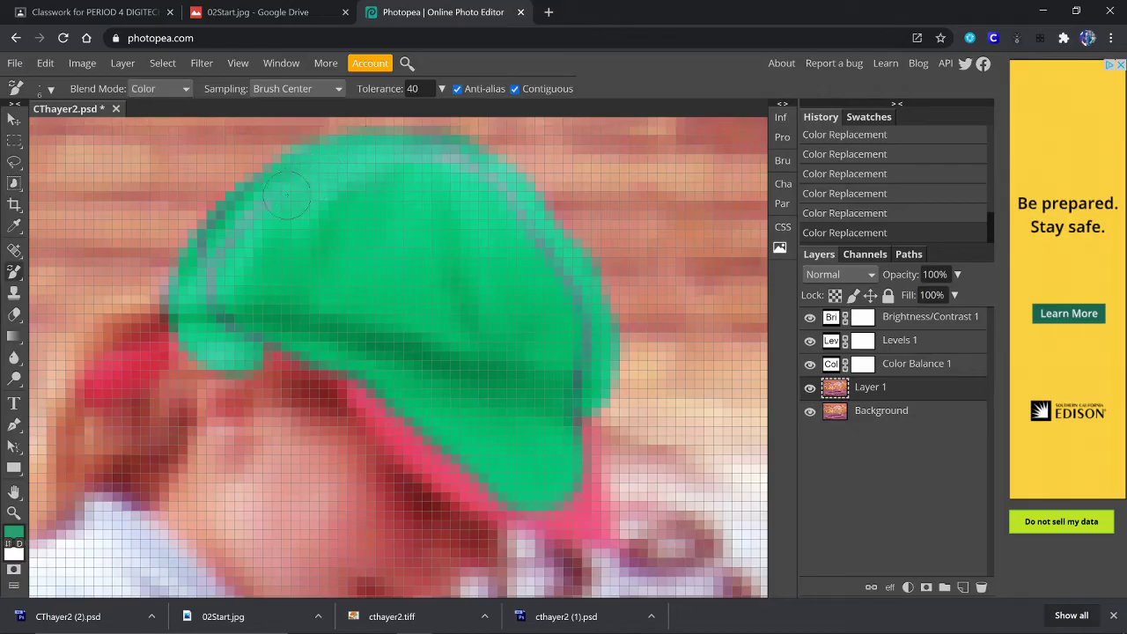
pyautogui.moveTo(288, 194); pyautogui.dragTo(234, 242)
pyautogui.moveTo(220, 282)
pyautogui.mouseDown()
pyautogui.moveTo(211, 317)
pyautogui.moveTo(236, 346)
pyautogui.moveTo(305, 357)
pyautogui.moveTo(339, 385)
pyautogui.moveTo(361, 384)
pyautogui.mouseUp()
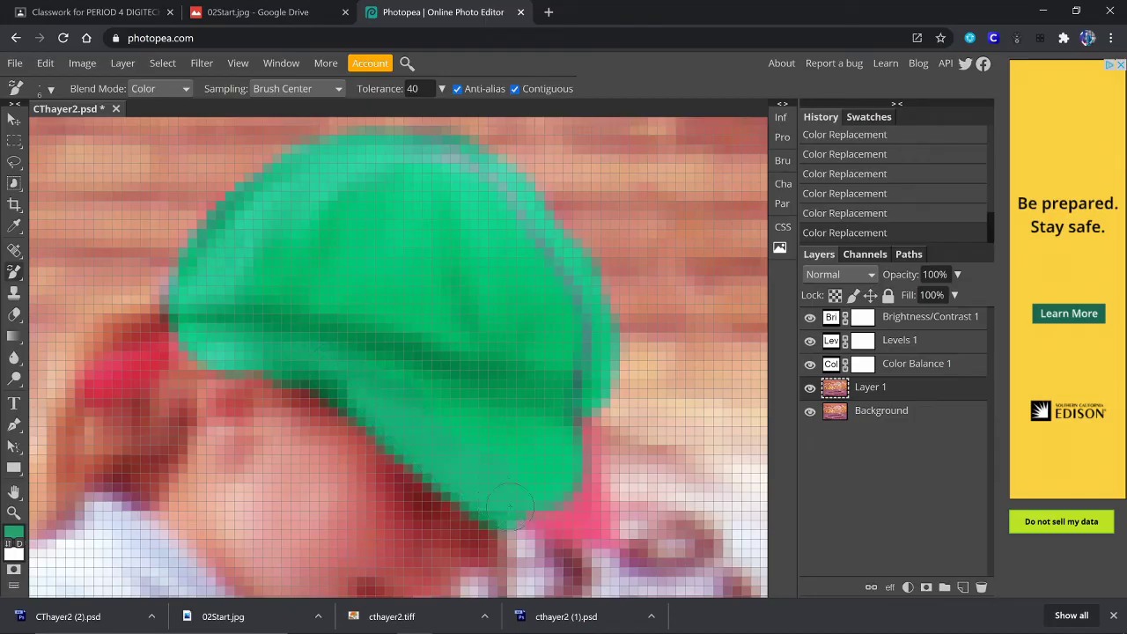
pyautogui.moveTo(510, 506)
pyautogui.mouseDown()
pyautogui.moveTo(524, 526)
pyautogui.moveTo(583, 521)
pyautogui.moveTo(564, 512)
pyautogui.moveTo(581, 516)
pyautogui.moveTo(566, 478)
pyautogui.mouseUp()
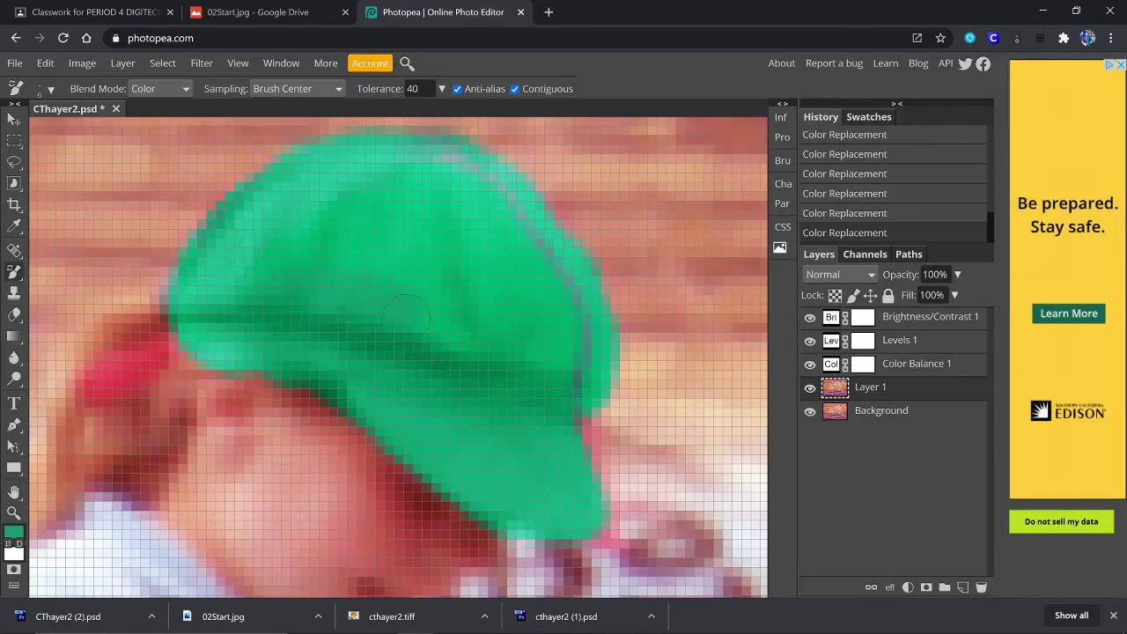
# Recolour the brim's outer edge and tip, the grey right seam, the crown and the back strap green
pyautogui.moveTo(571, 392)
pyautogui.mouseDown()
pyautogui.moveTo(603, 431)
pyautogui.moveTo(579, 462)
pyautogui.mouseUp()
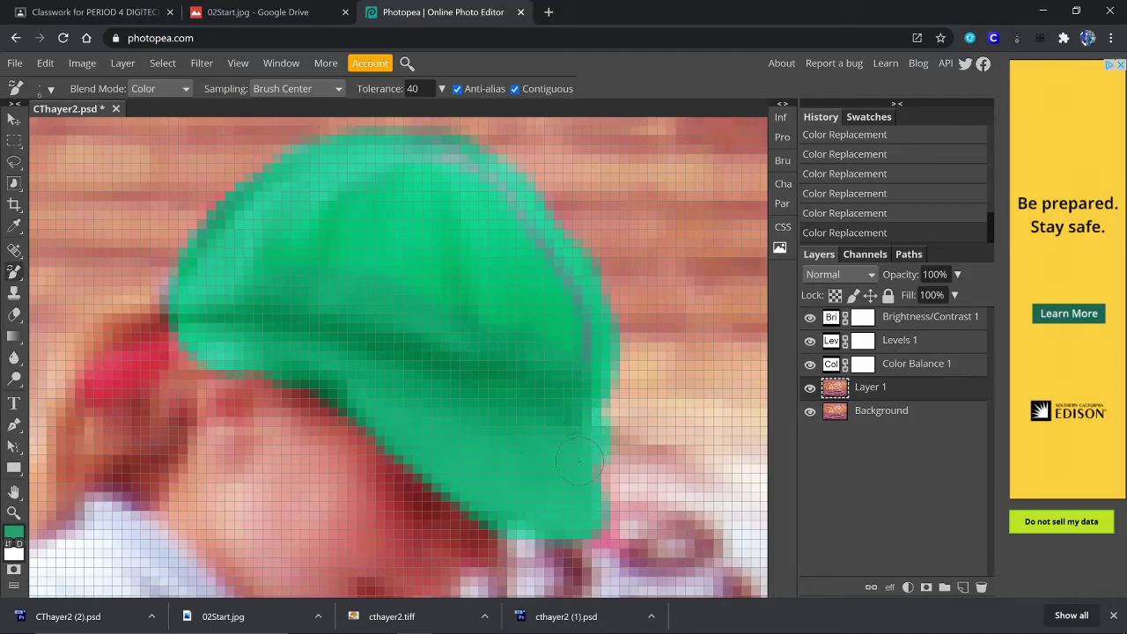
pyautogui.moveTo(573, 517); pyautogui.dragTo(587, 534)
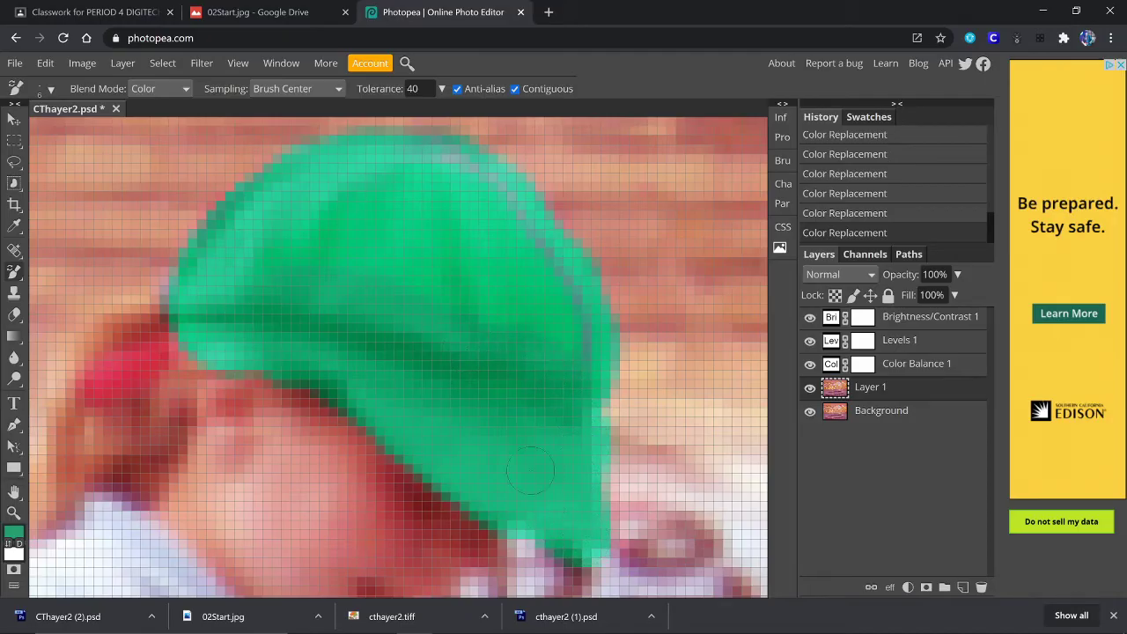
pyautogui.moveTo(580, 366)
pyautogui.mouseDown()
pyautogui.moveTo(564, 301)
pyautogui.moveTo(485, 187)
pyautogui.moveTo(401, 164)
pyautogui.moveTo(321, 165)
pyautogui.moveTo(273, 202)
pyautogui.mouseUp()
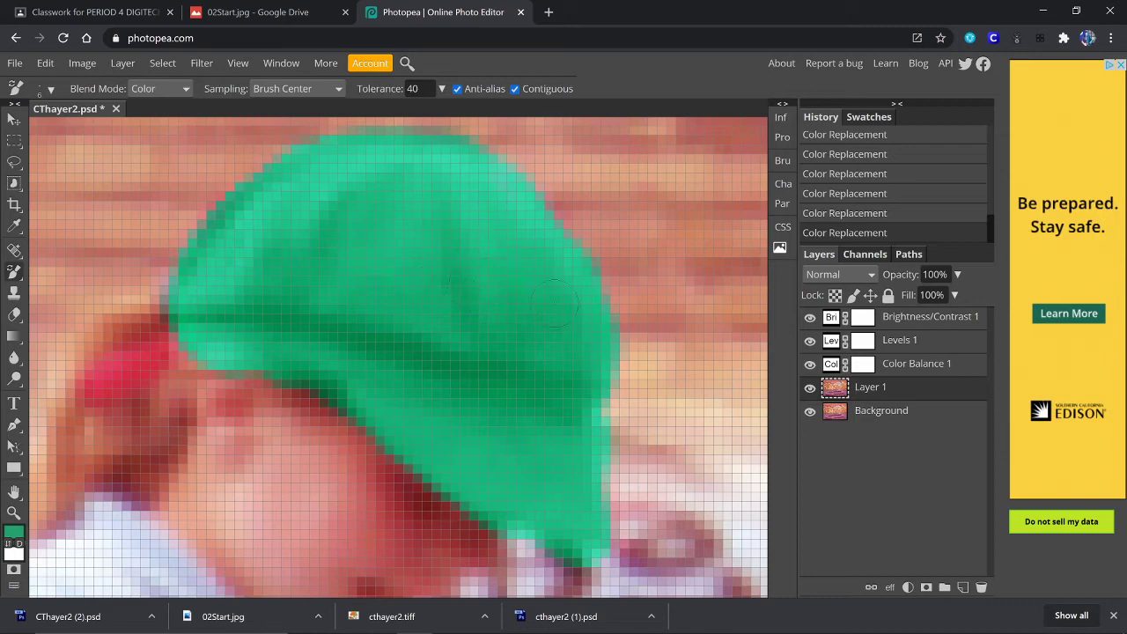
pyautogui.moveTo(183, 339)
pyautogui.mouseDown()
pyautogui.moveTo(146, 378)
pyautogui.moveTo(101, 392)
pyautogui.mouseUp()
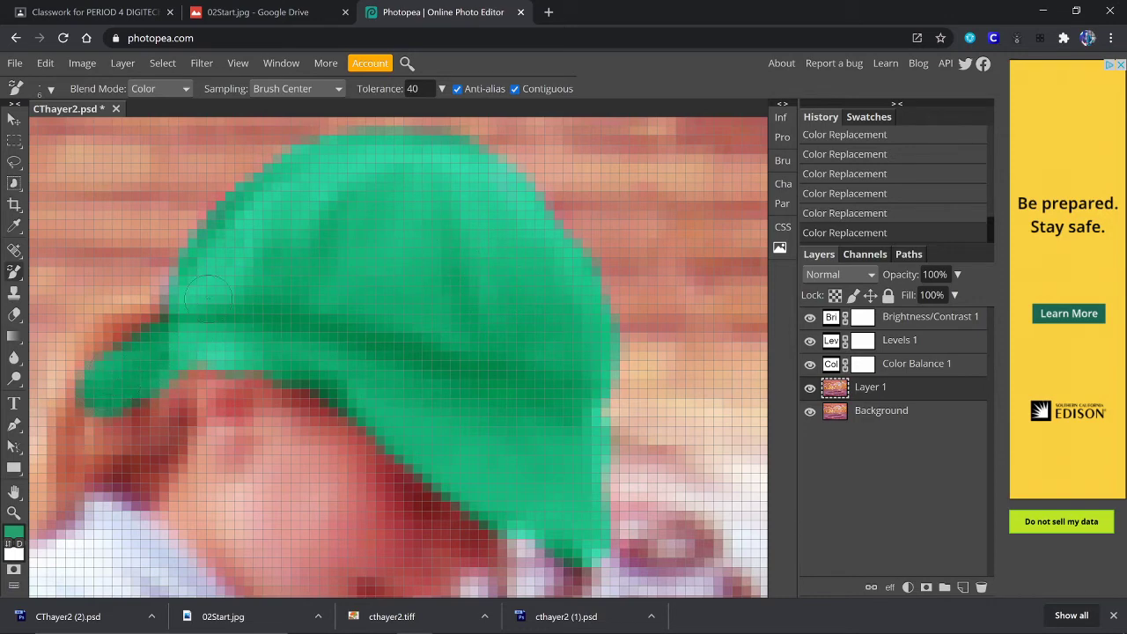
pyautogui.moveTo(185, 291); pyautogui.dragTo(185, 281)
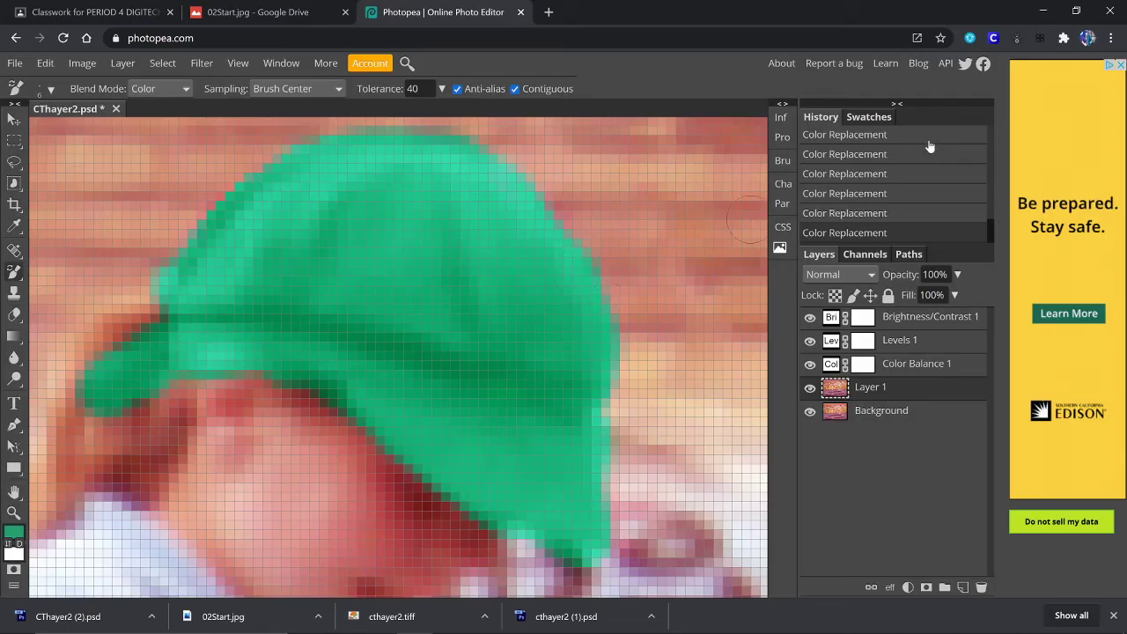
# Examine the recoloured cap up close and against the whole photo
pyautogui.hotkey('ctrl', '-')
pyautogui.hotkey('ctrl', '-')
pyautogui.hotkey('ctrl', '-')
pyautogui.hotkey('ctrl', '-')
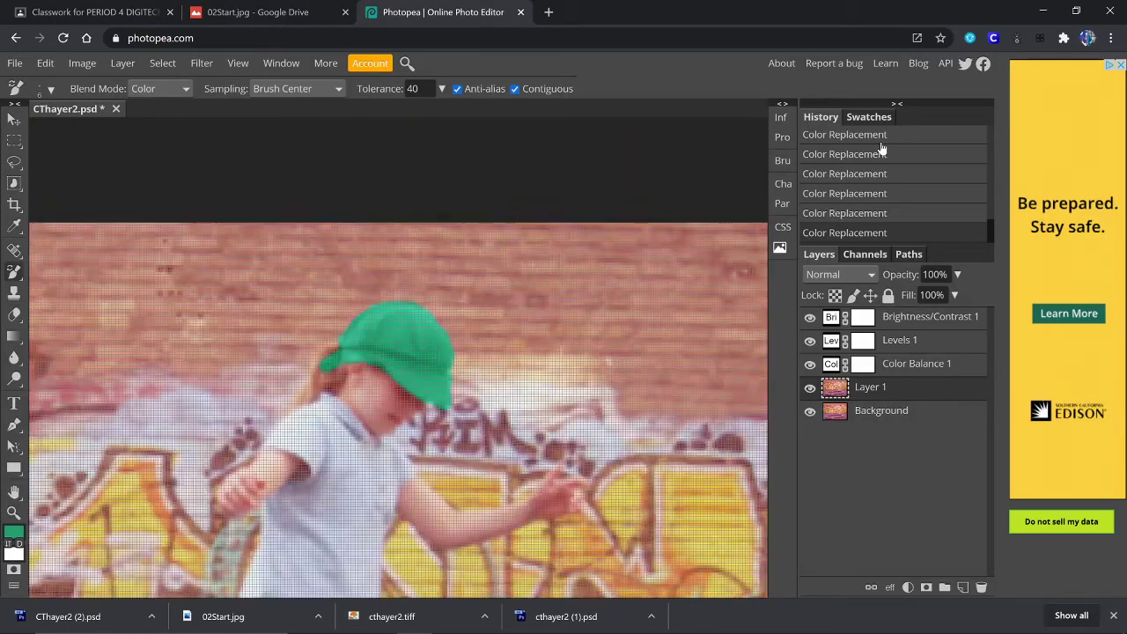
pyautogui.hotkey('ctrl', '-')
pyautogui.hotkey('ctrl', '-')
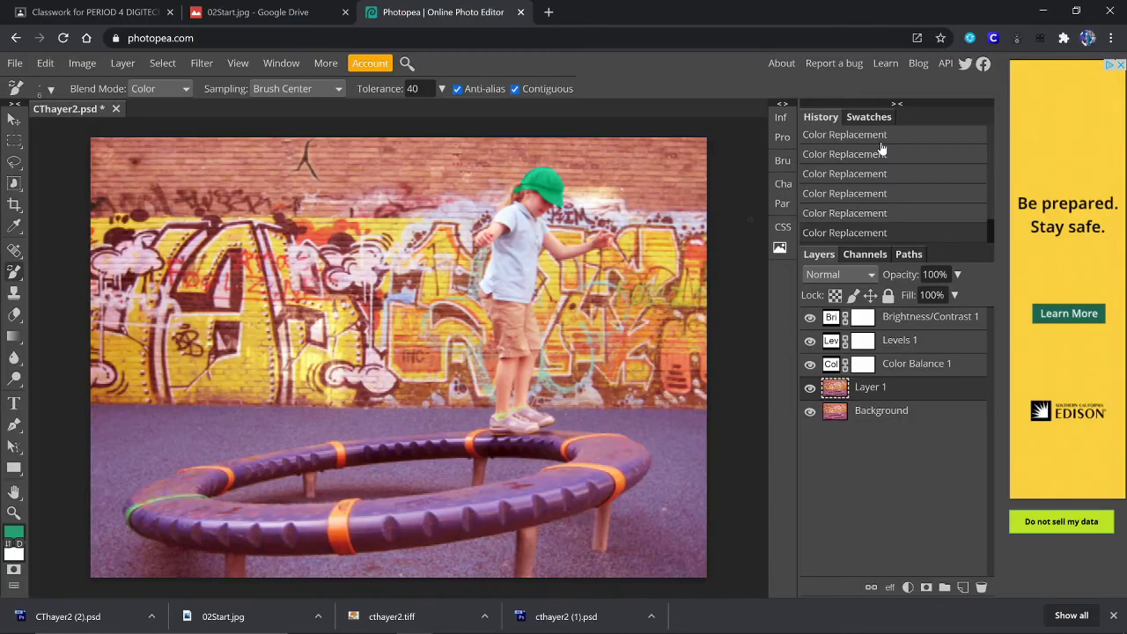
pyautogui.hotkey('ctrl', '+')
pyautogui.hotkey('ctrl', '+')
pyautogui.hotkey('ctrl', '+')
pyautogui.hotkey('ctrl', '+')
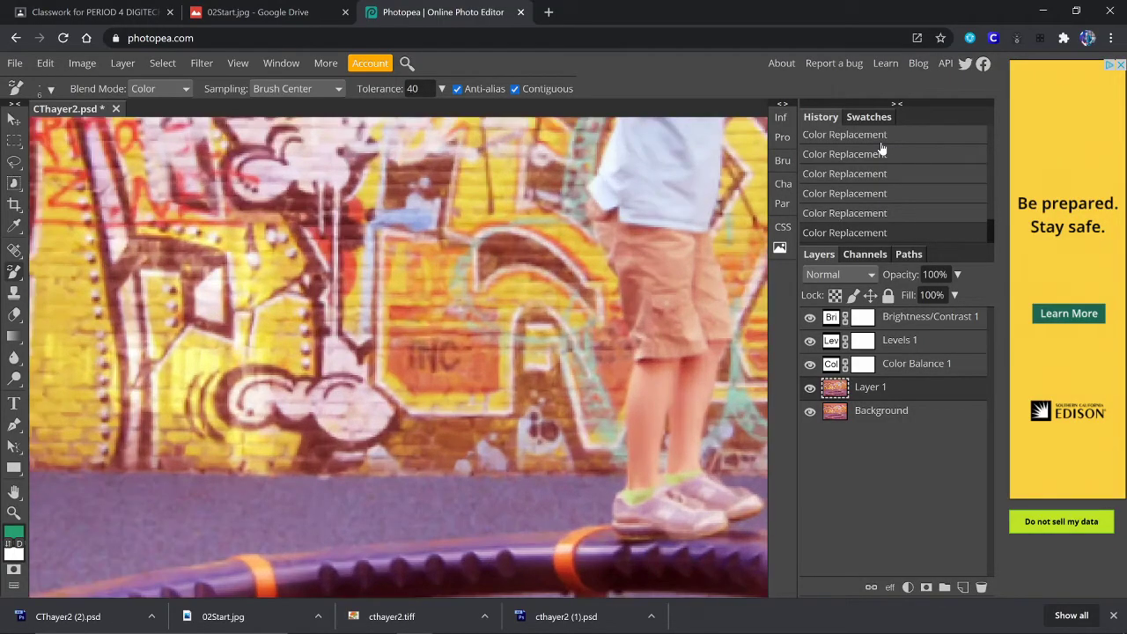
pyautogui.scroll(3, 564, 299)
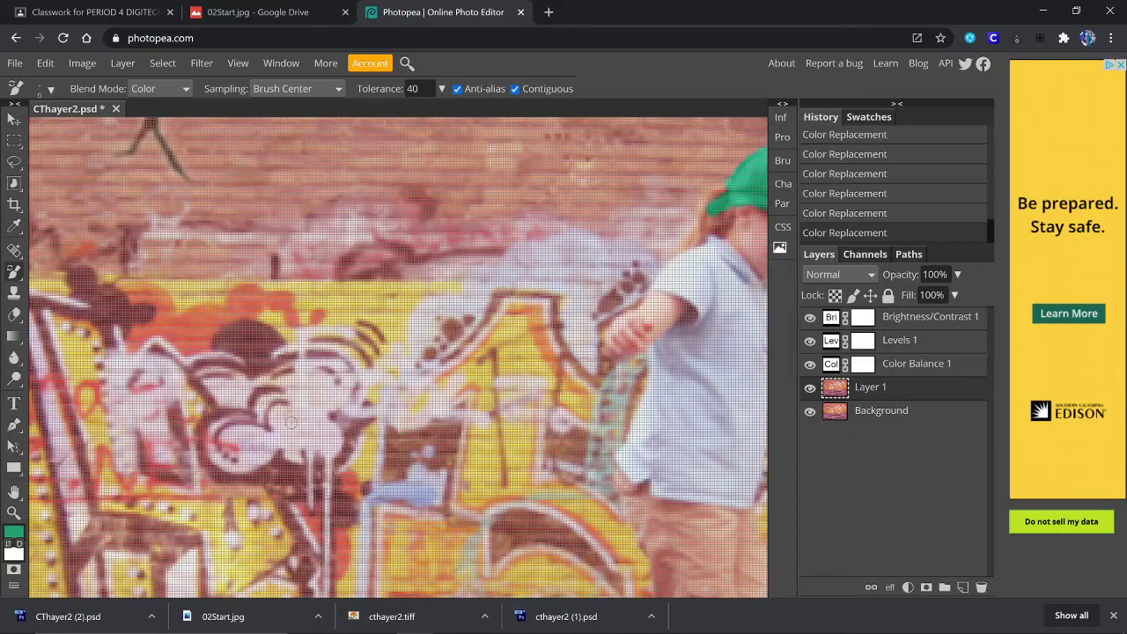
pyautogui.click(14, 491)
pyautogui.moveTo(675, 227); pyautogui.dragTo(508, 266)
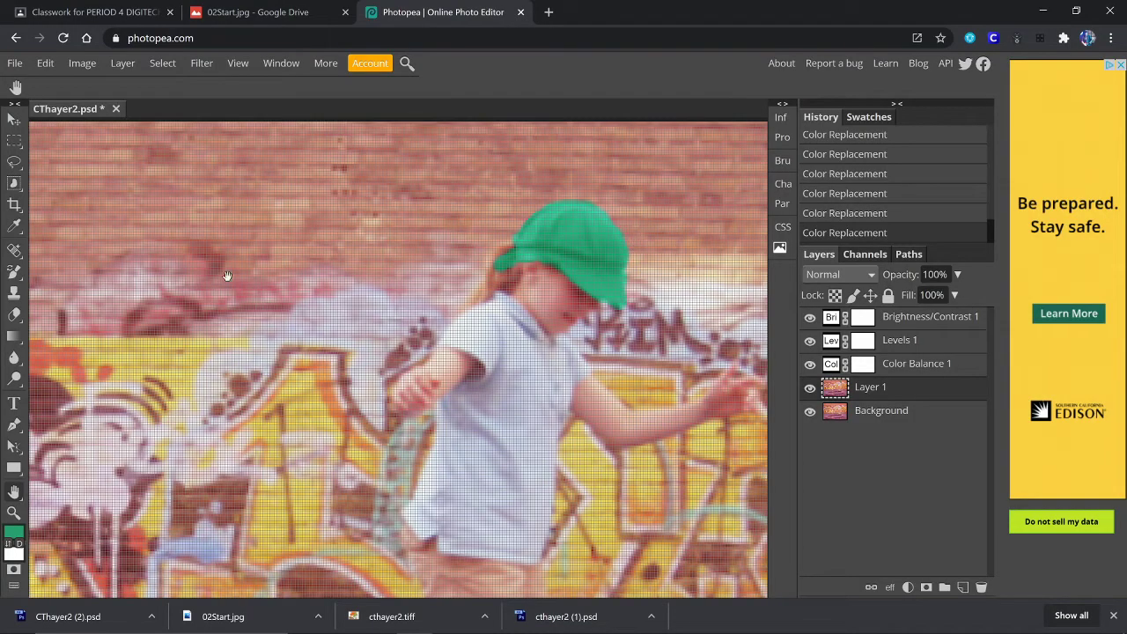
pyautogui.hotkey('ctrl', '-')
pyautogui.hotkey('ctrl', '-')
pyautogui.hotkey('ctrl', '-')
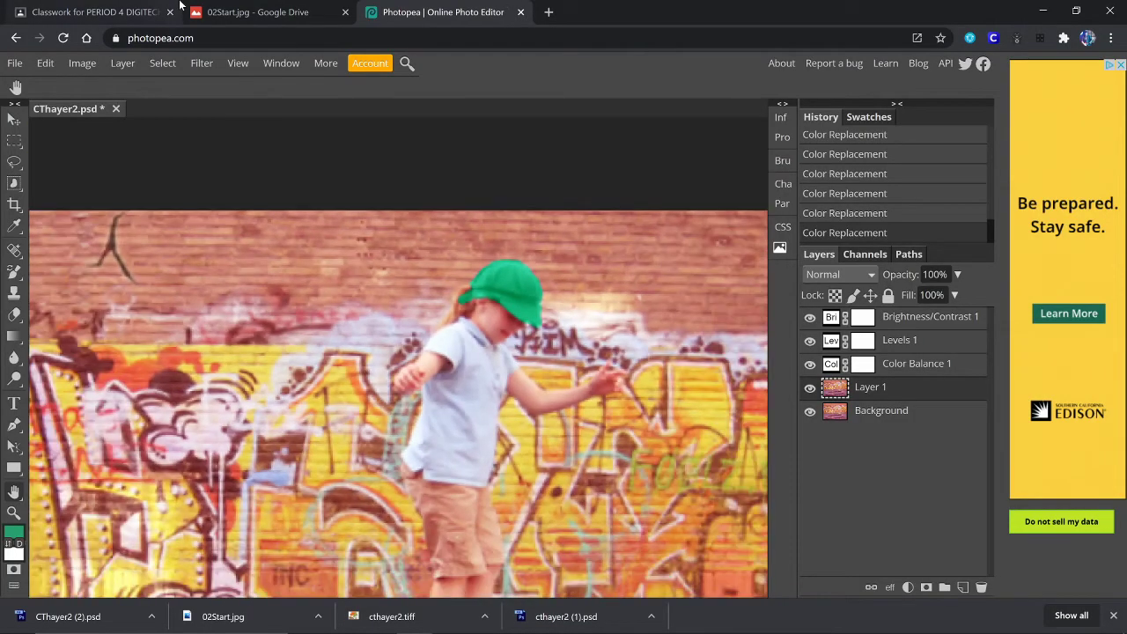
pyautogui.hotkey('ctrl', '-')
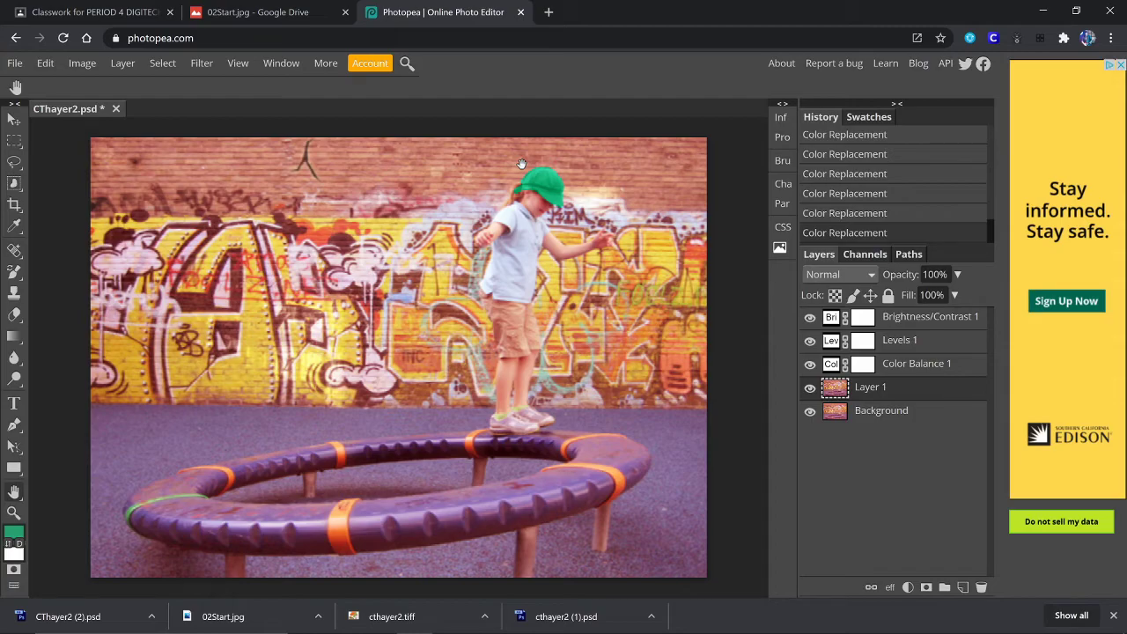
pyautogui.rightClick(14, 274)
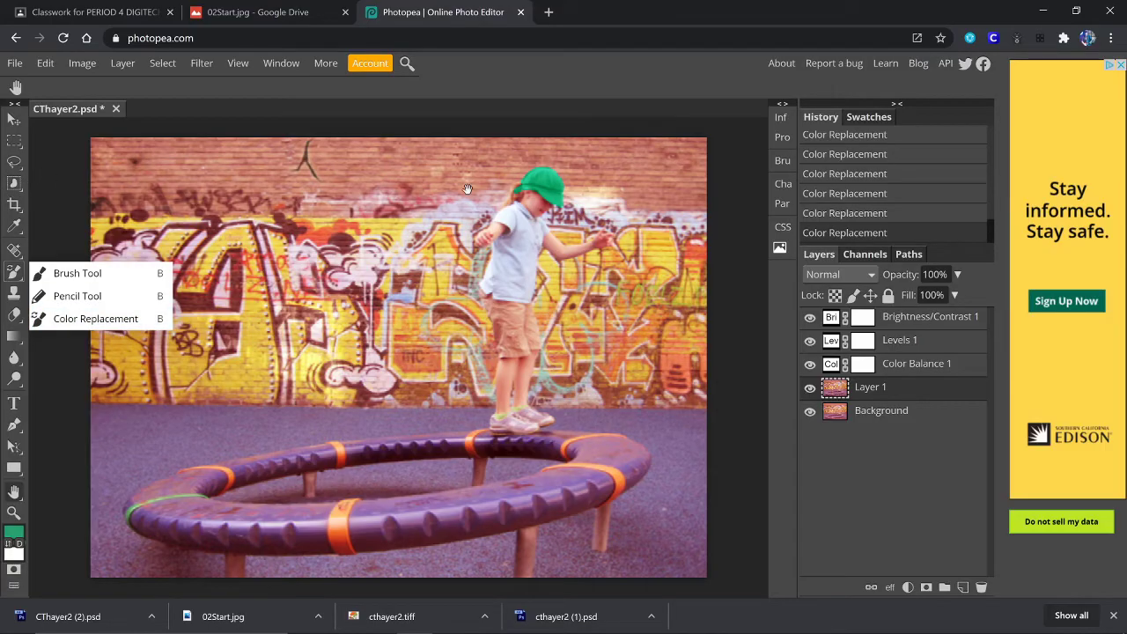
pyautogui.click(448, 91)
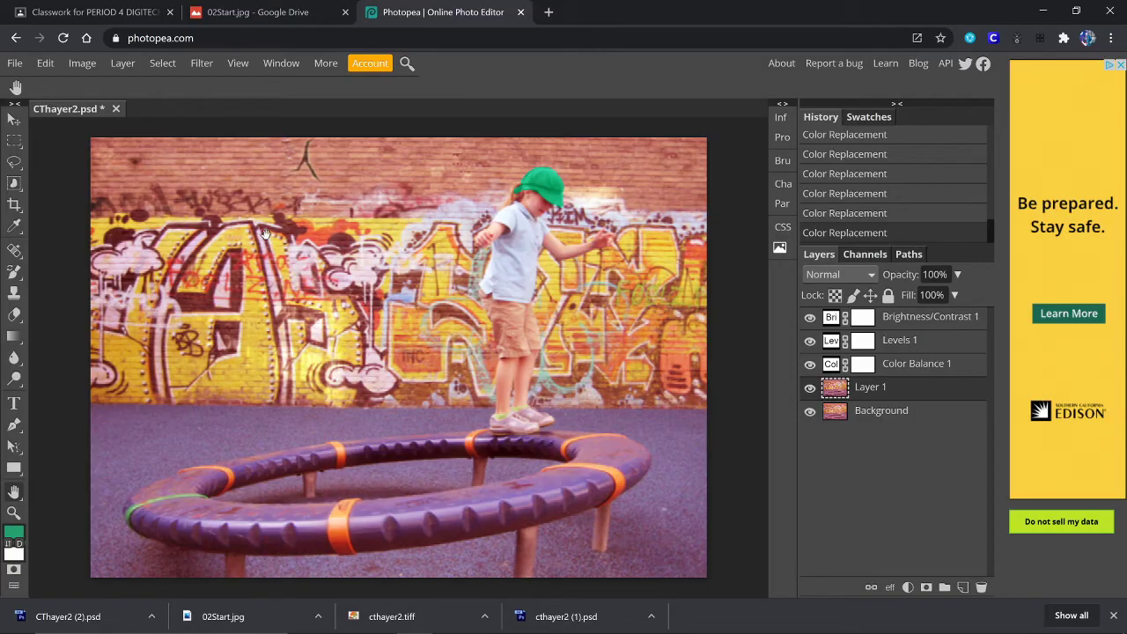
# Choose the Sponge tool with a 151 px brush at 0% hardness, keeping Saturate mode
pyautogui.rightClick(14, 379)
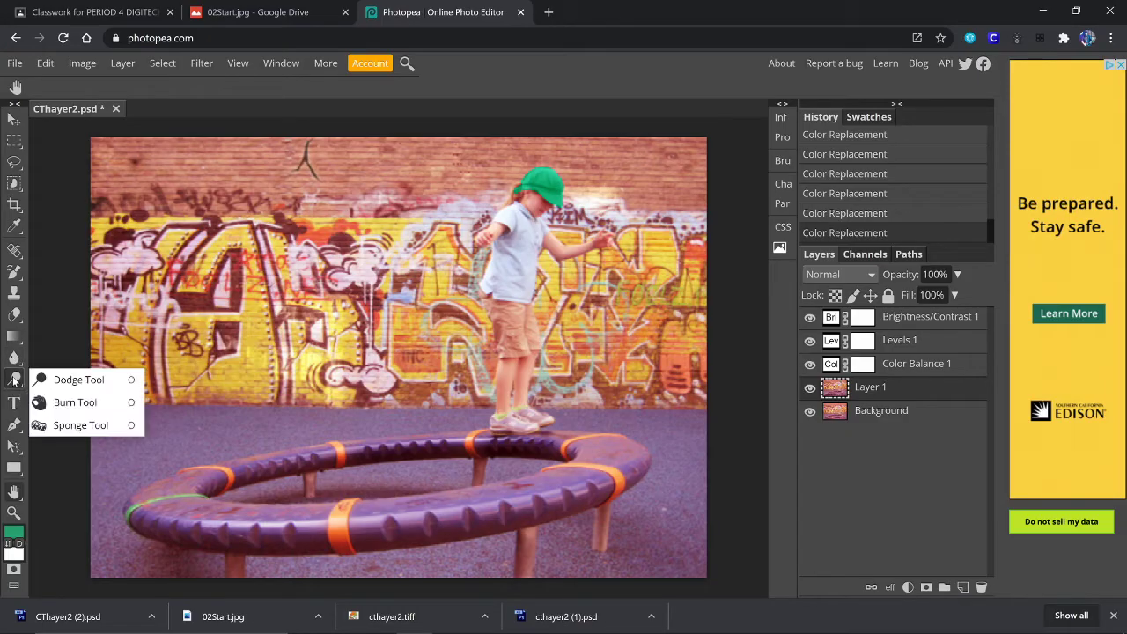
pyautogui.click(76, 426)
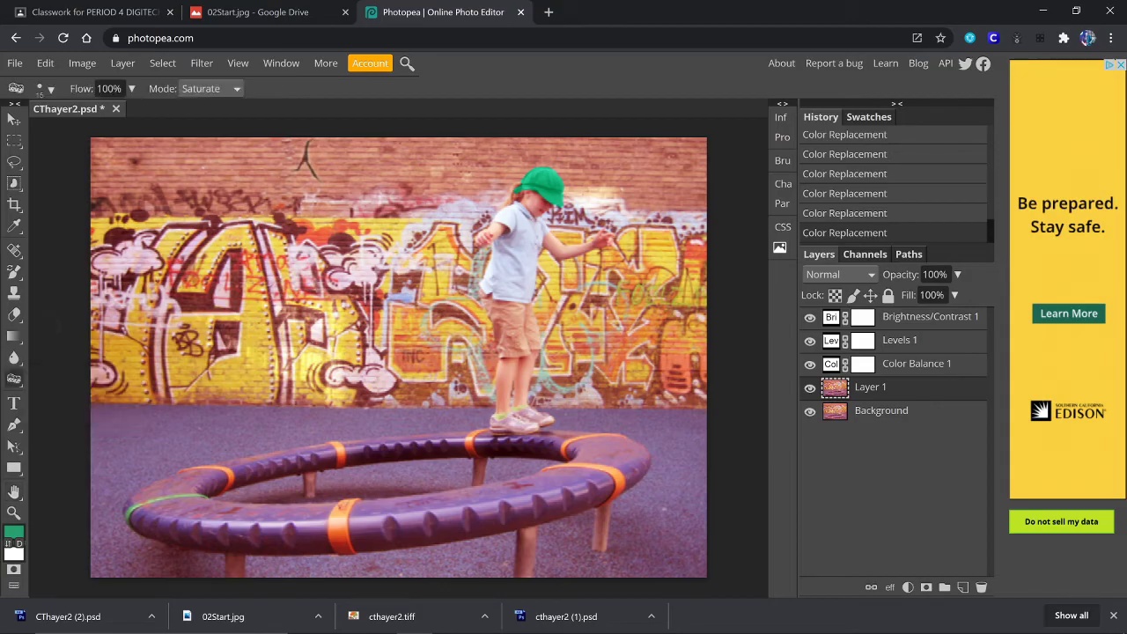
pyautogui.click(53, 89)
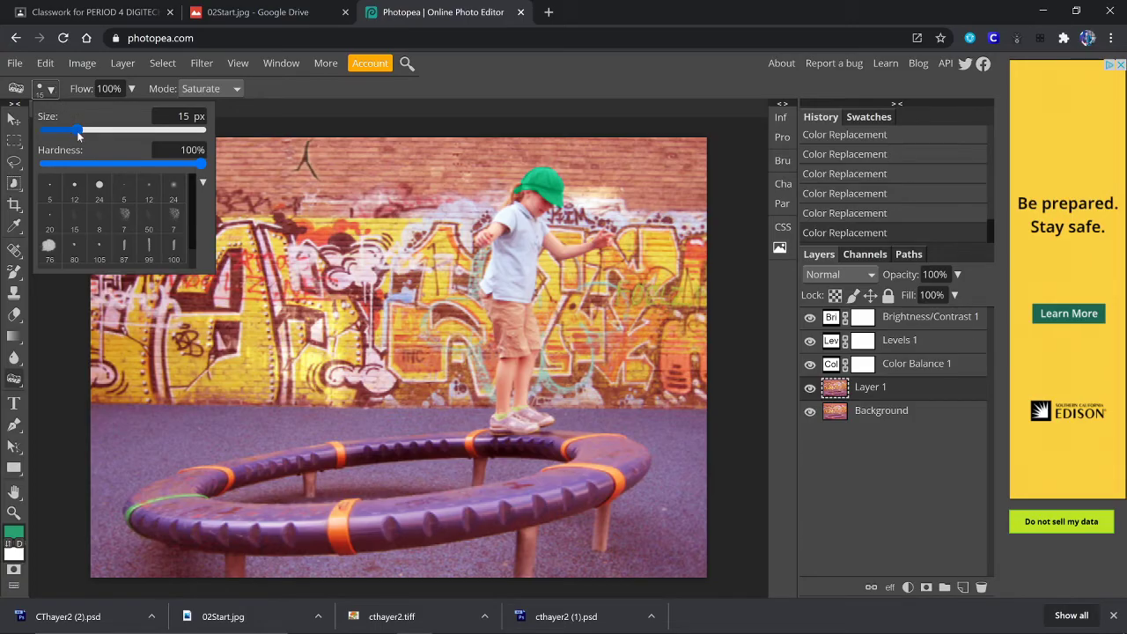
pyautogui.moveTo(77, 130); pyautogui.dragTo(122, 129)
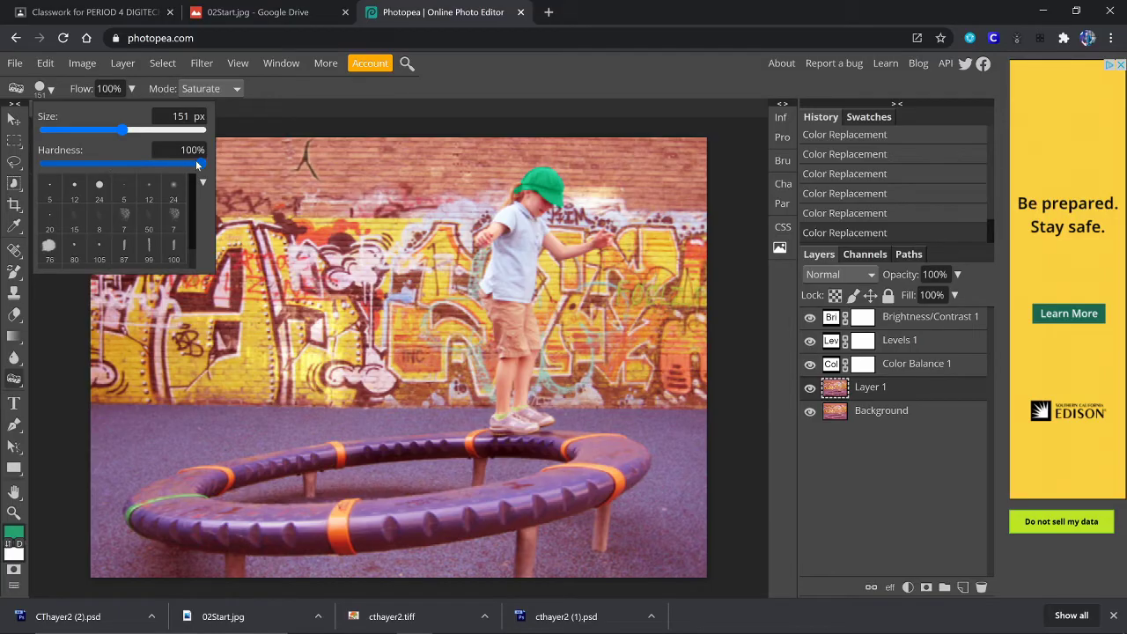
pyautogui.moveTo(196, 165); pyautogui.dragTo(5, 164)
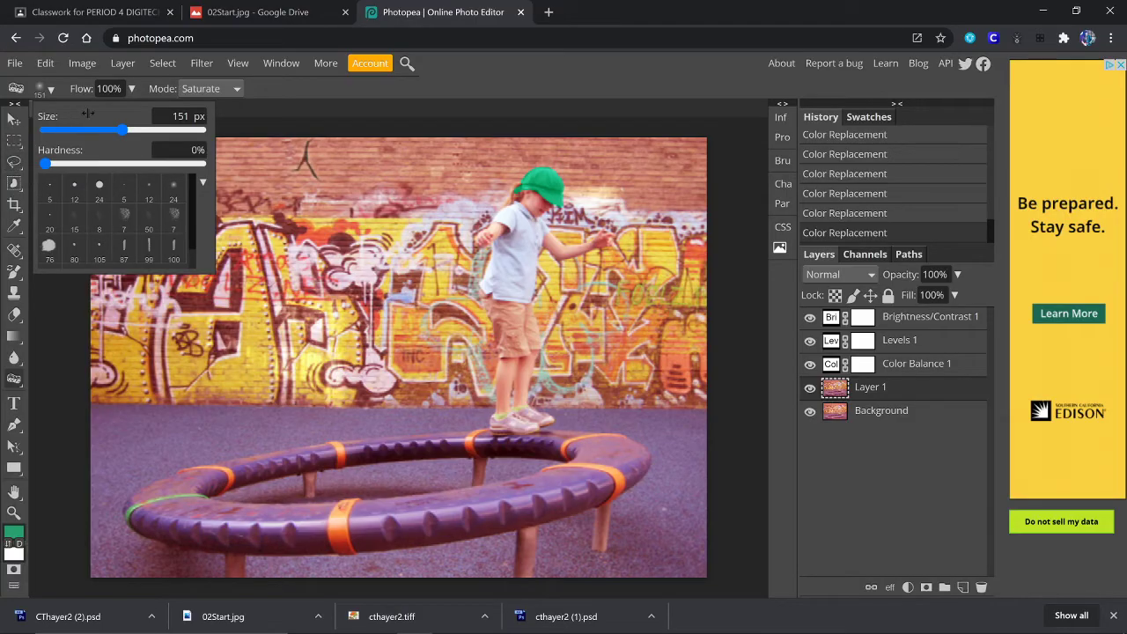
pyautogui.click(231, 89)
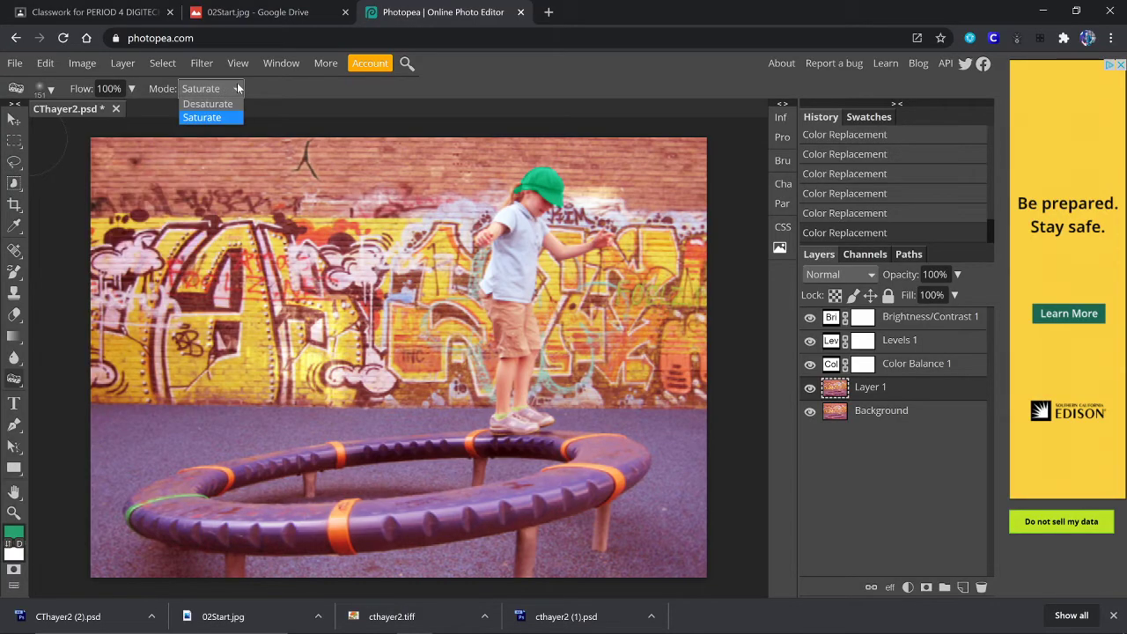
pyautogui.click(237, 88)
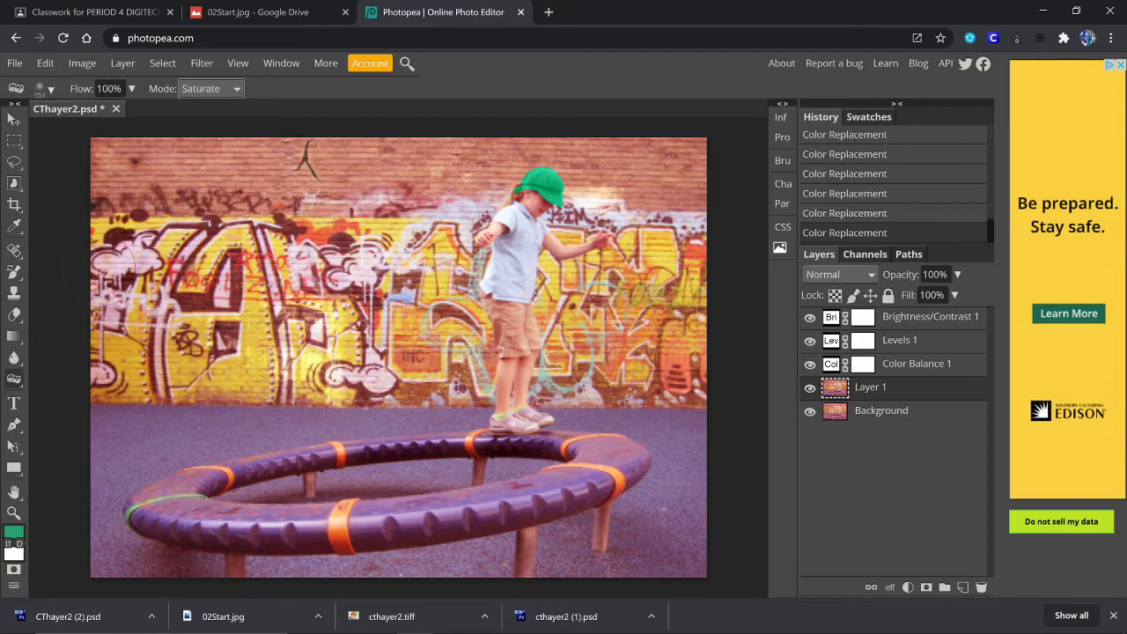
# Try saturating the graffiti wall with the Sponge tool at 100% flow, and undo the stroke
pyautogui.moveTo(97, 255)
pyautogui.mouseDown()
pyautogui.moveTo(180, 251)
pyautogui.moveTo(308, 268)
pyautogui.moveTo(421, 260)
pyautogui.moveTo(410, 308)
pyautogui.moveTo(440, 290)
pyautogui.moveTo(443, 349)
pyautogui.moveTo(229, 370)
pyautogui.moveTo(83, 347)
pyautogui.moveTo(169, 325)
pyautogui.moveTo(285, 337)
pyautogui.moveTo(373, 327)
pyautogui.moveTo(432, 295)
pyautogui.moveTo(304, 364)
pyautogui.mouseUp()
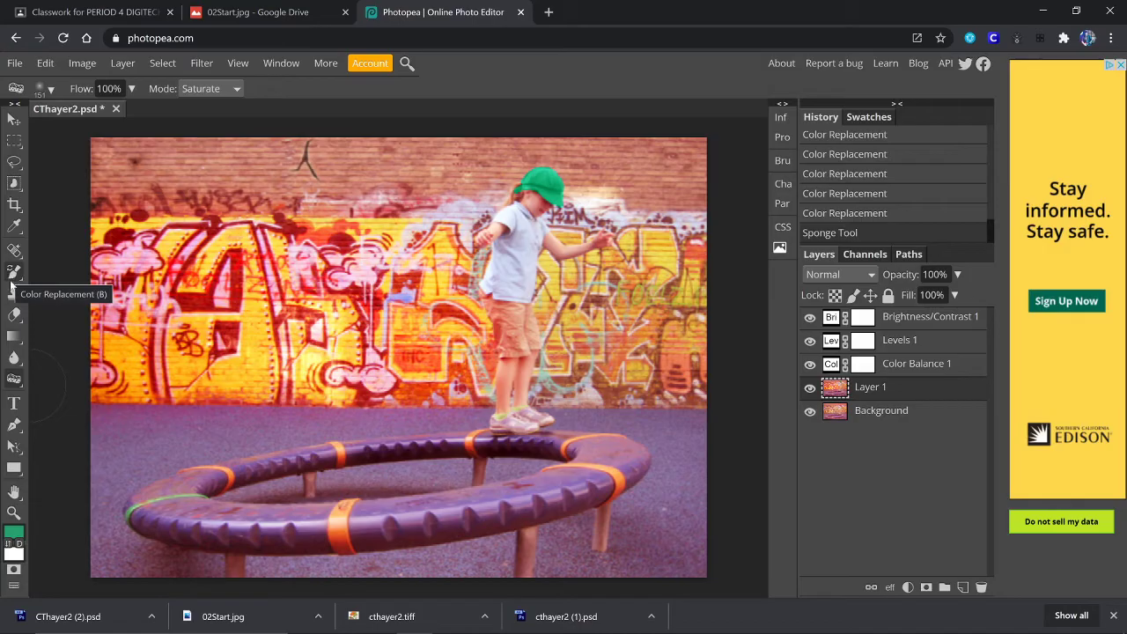
pyautogui.hotkey('ctrl', 'z')
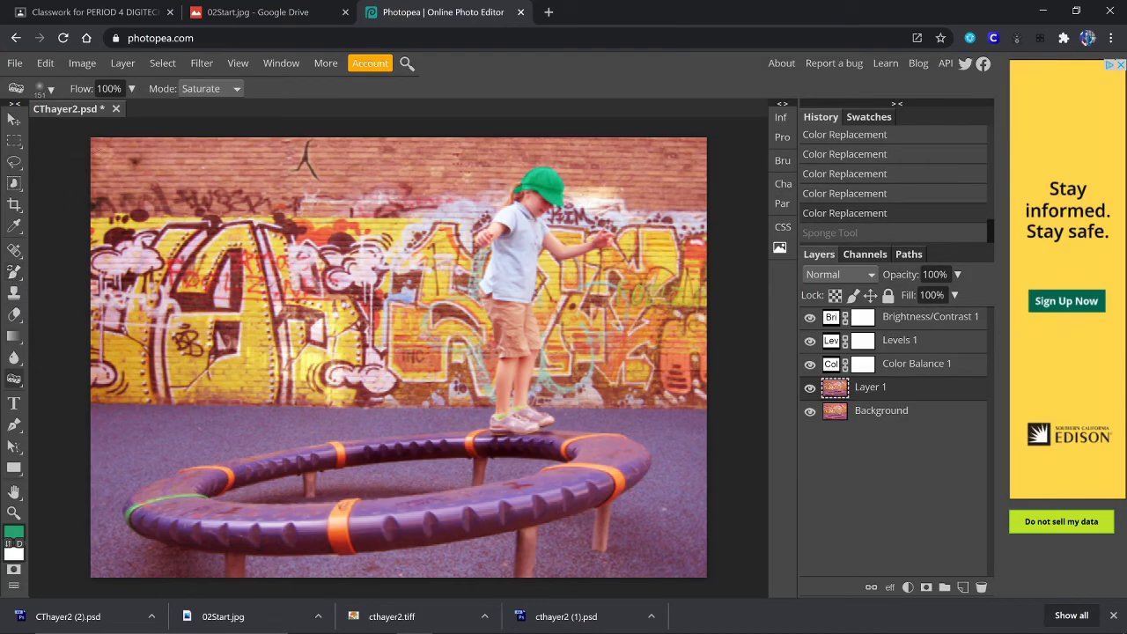
# Set the Sponge flow to 500% and saturate the graffiti across the wall on Layer 1
pyautogui.click(99, 89)
pyautogui.write('50')
pyautogui.moveTo(127, 259)
pyautogui.mouseDown()
pyautogui.moveTo(299, 275)
pyautogui.moveTo(445, 267)
pyautogui.moveTo(436, 330)
pyautogui.moveTo(447, 368)
pyautogui.moveTo(200, 355)
pyautogui.moveTo(132, 370)
pyautogui.moveTo(128, 357)
pyautogui.moveTo(88, 357)
pyautogui.moveTo(101, 330)
pyautogui.moveTo(229, 339)
pyautogui.moveTo(387, 326)
pyautogui.mouseUp()
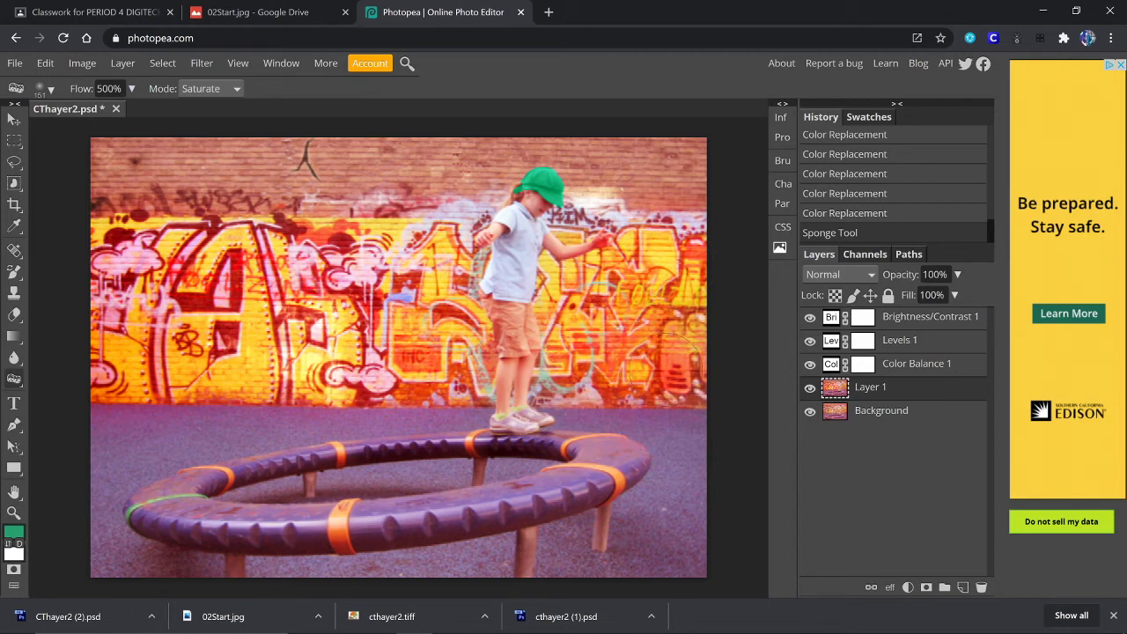
# Saturate the graffiti near the photo's right edge, then use an 18 px Sponge brush on the wall just above the child's outstretched arm
pyautogui.click(674, 313)
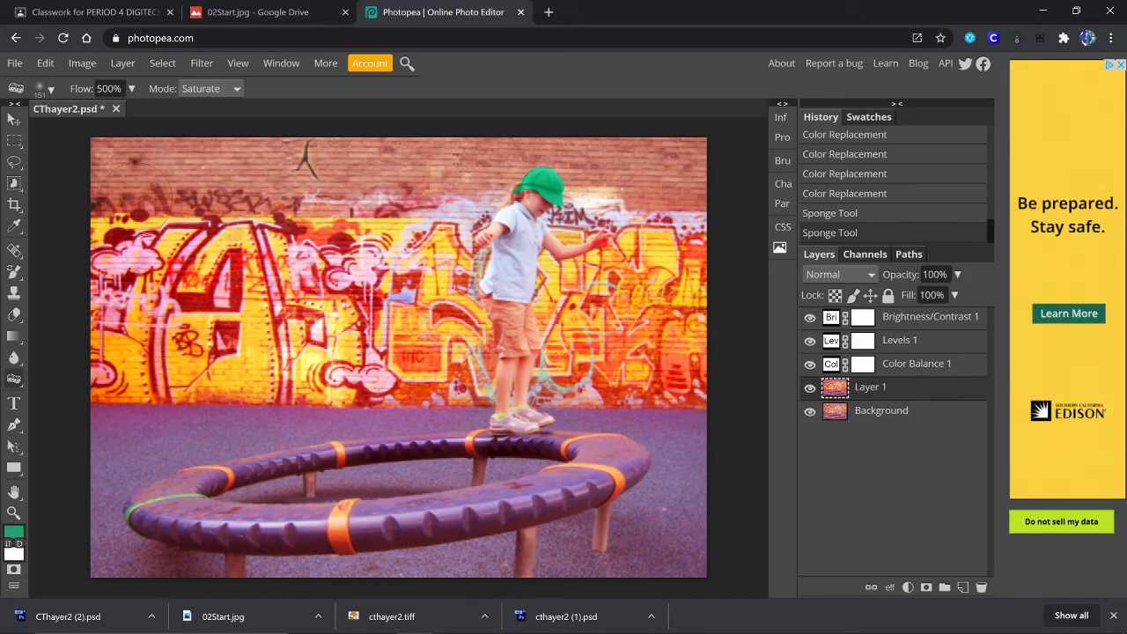
pyautogui.click(51, 88)
pyautogui.click(79, 129)
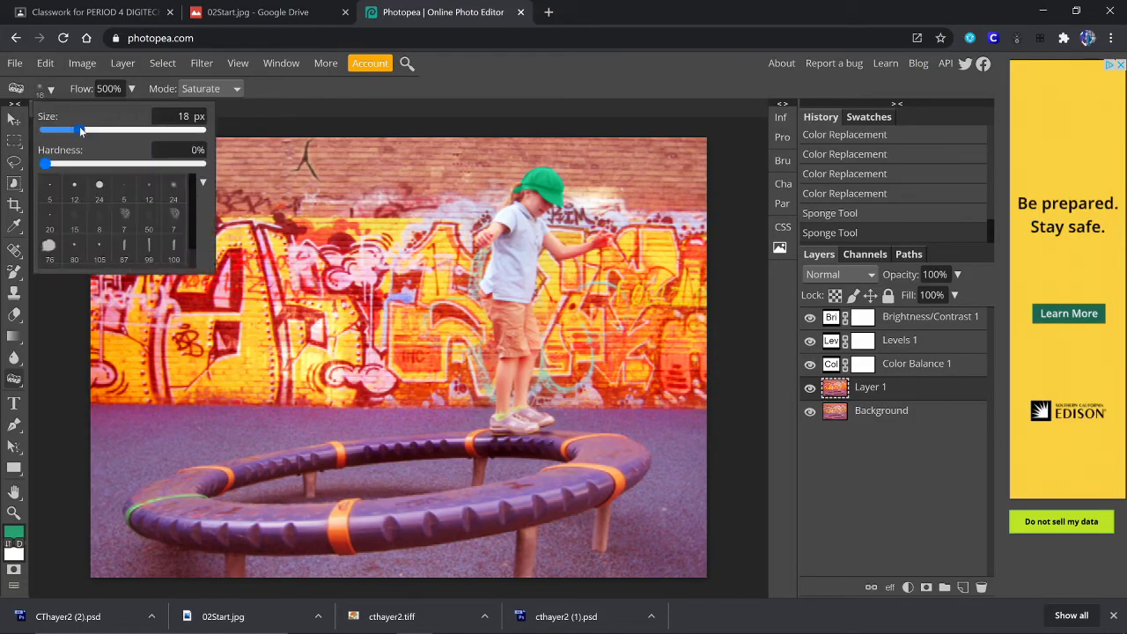
pyautogui.click(553, 230)
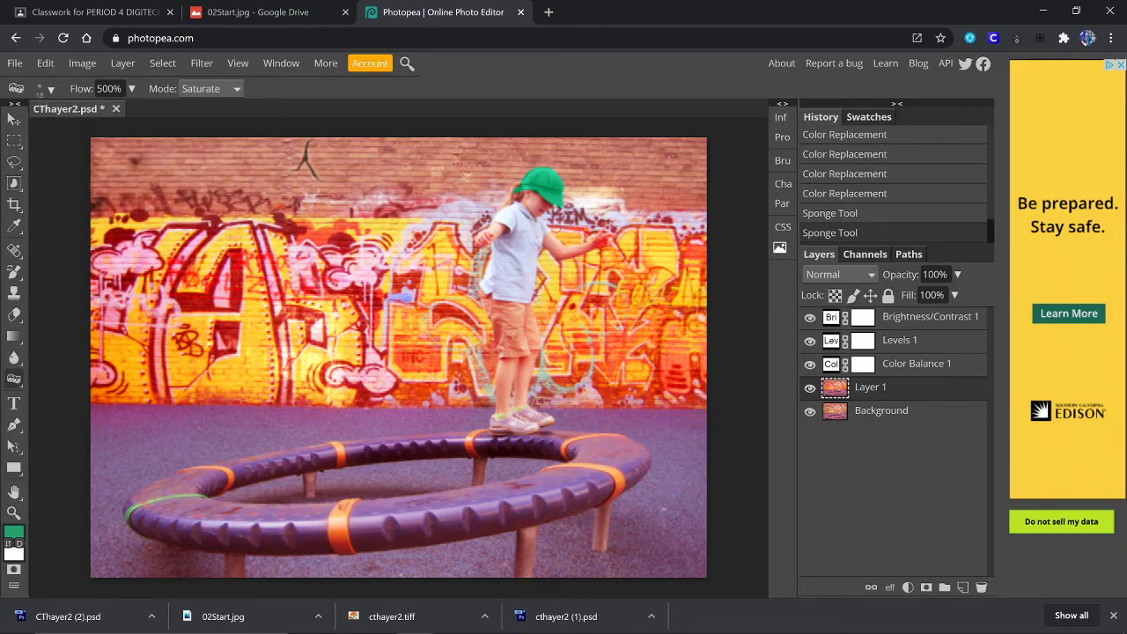
pyautogui.click(555, 229)
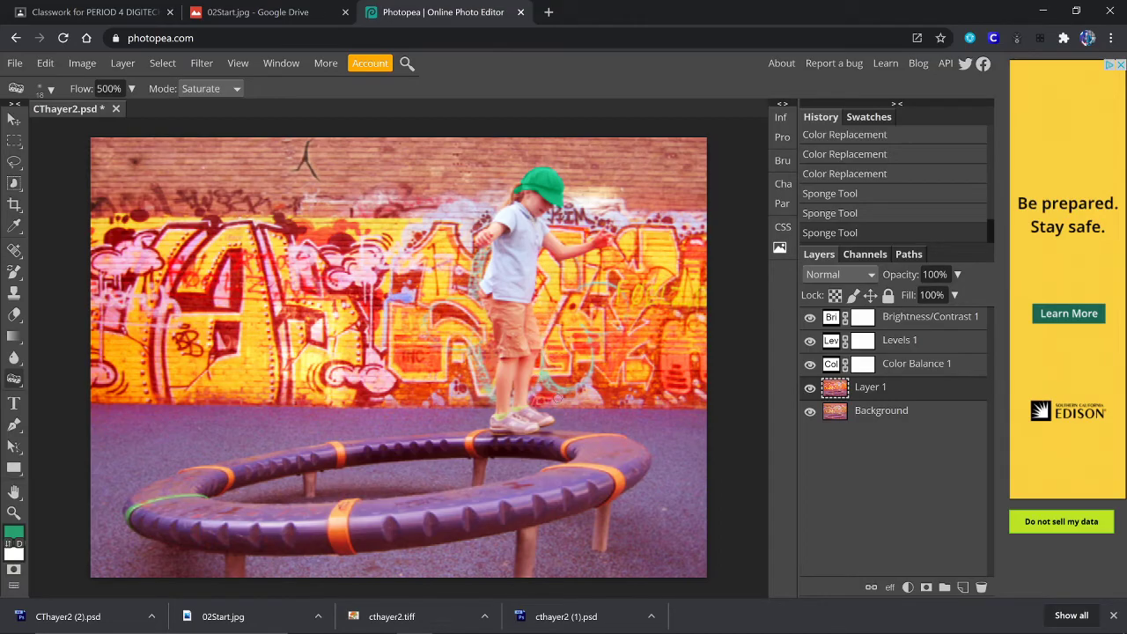
# Undo the Sponge strokes tried along the wall's base, and saturate the graffiti between the child's shirt and outstretched arm
pyautogui.moveTo(557, 399); pyautogui.dragTo(601, 398)
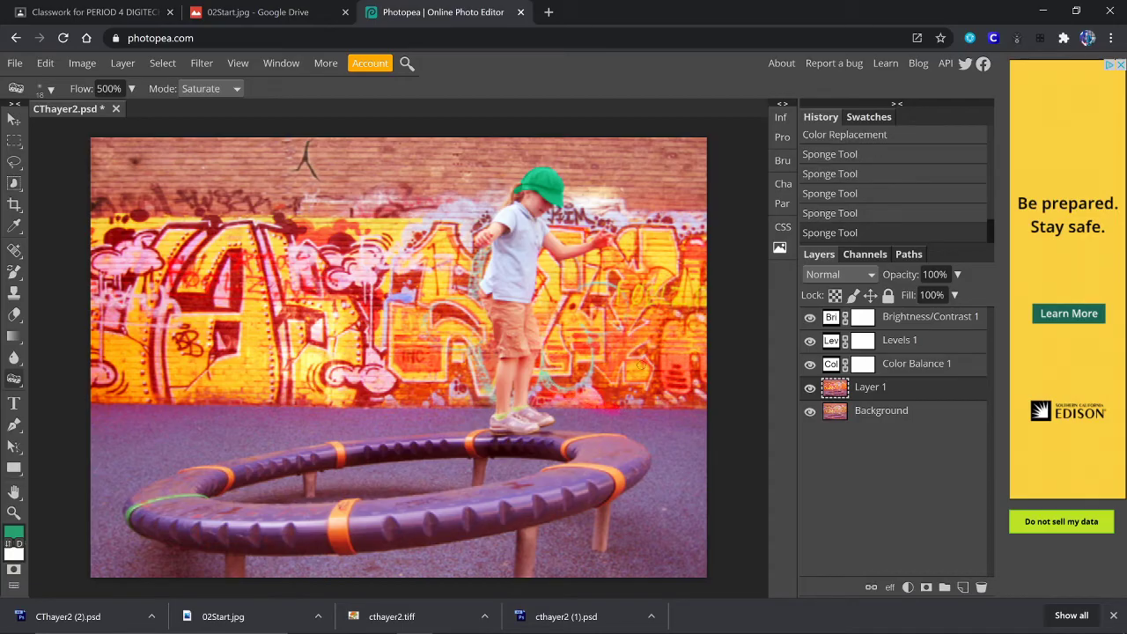
pyautogui.hotkey('ctrl', 'z')
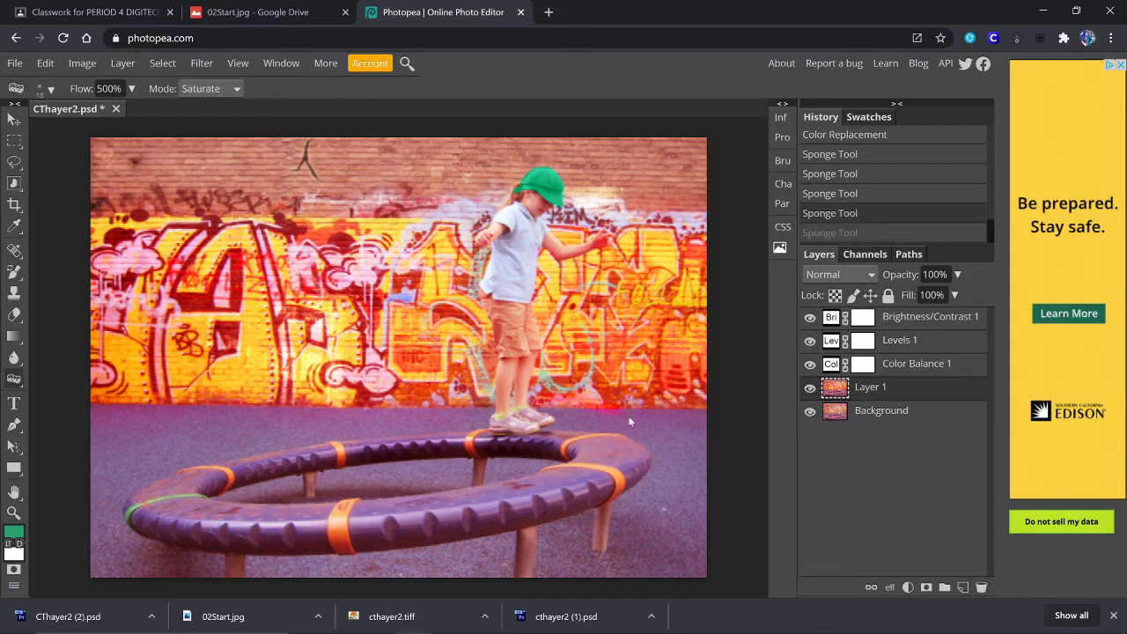
pyautogui.hotkey('ctrl', 'z')
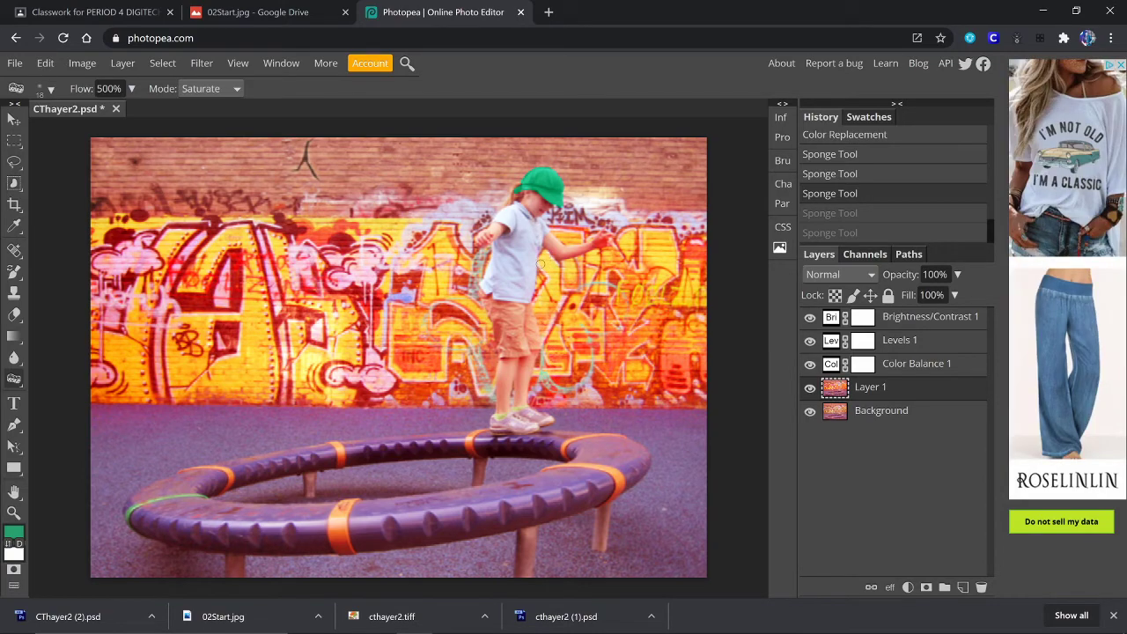
pyautogui.moveTo(540, 268); pyautogui.dragTo(553, 249)
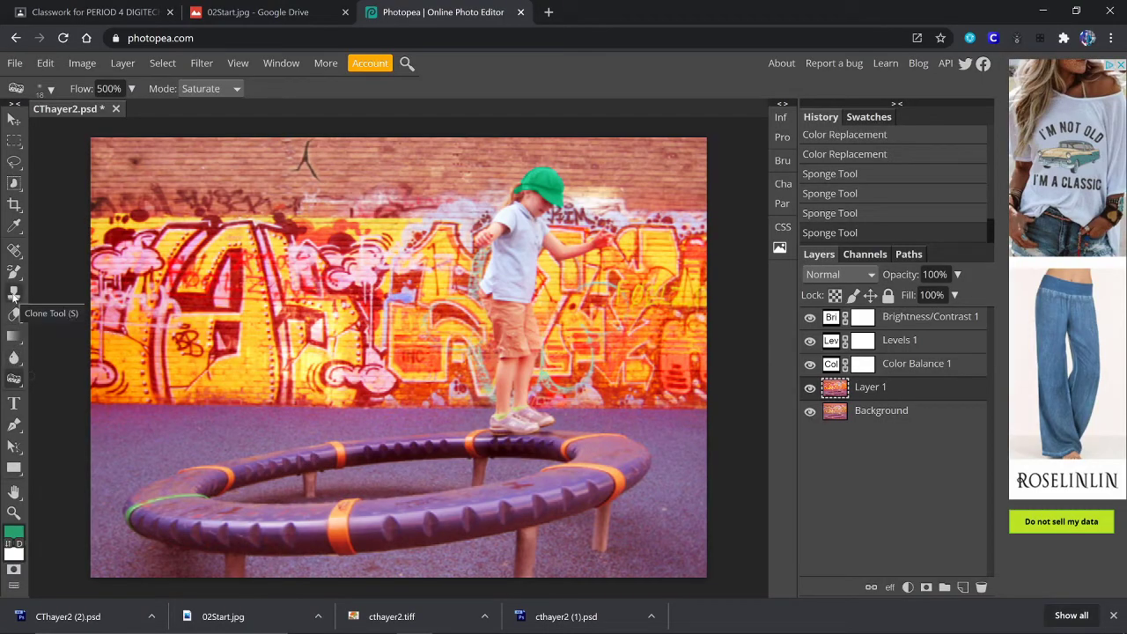
# Choose the Clone tool with a 21 px brush at 0% hardness, and enable Aligned sampling
pyautogui.click(13, 297)
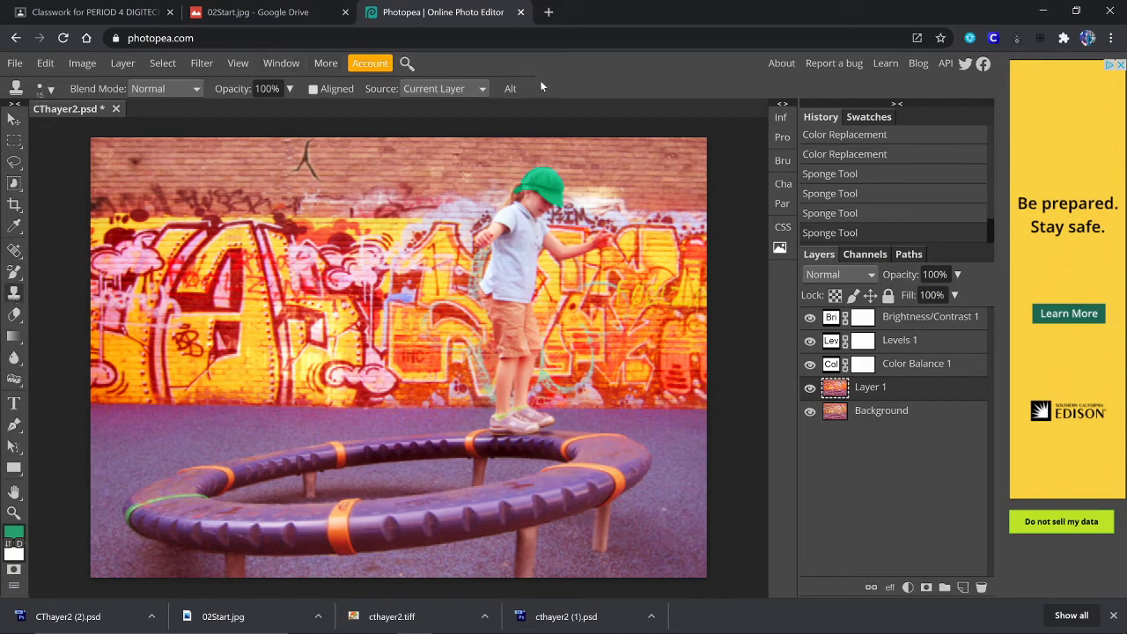
pyautogui.click(50, 90)
pyautogui.moveTo(79, 131); pyautogui.dragTo(81, 128)
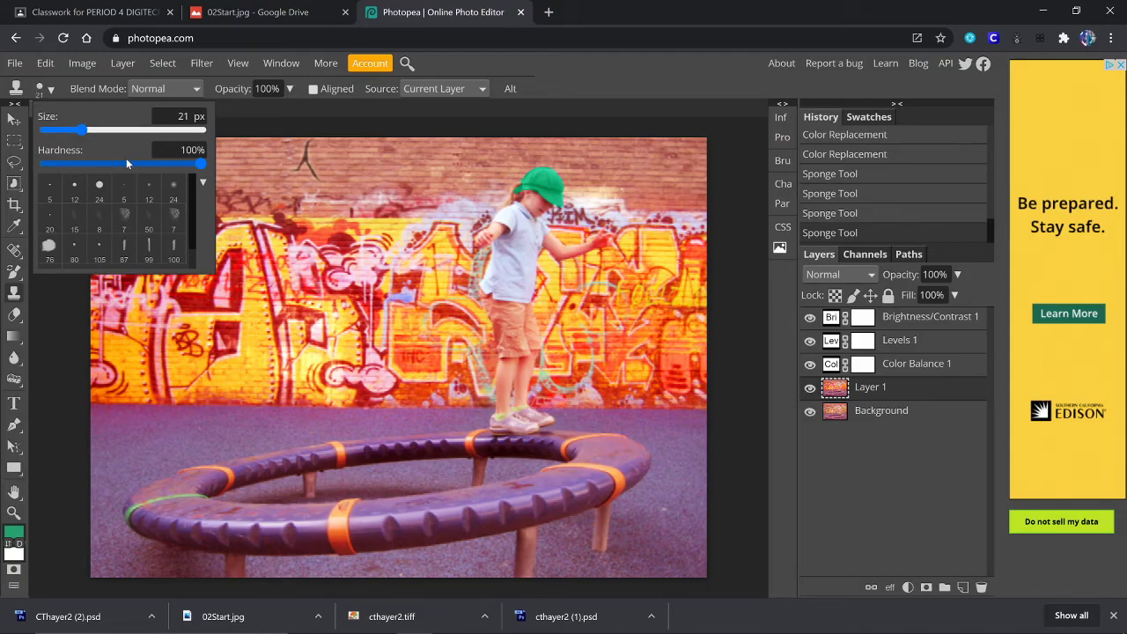
pyautogui.moveTo(203, 166); pyautogui.dragTo(4, 145)
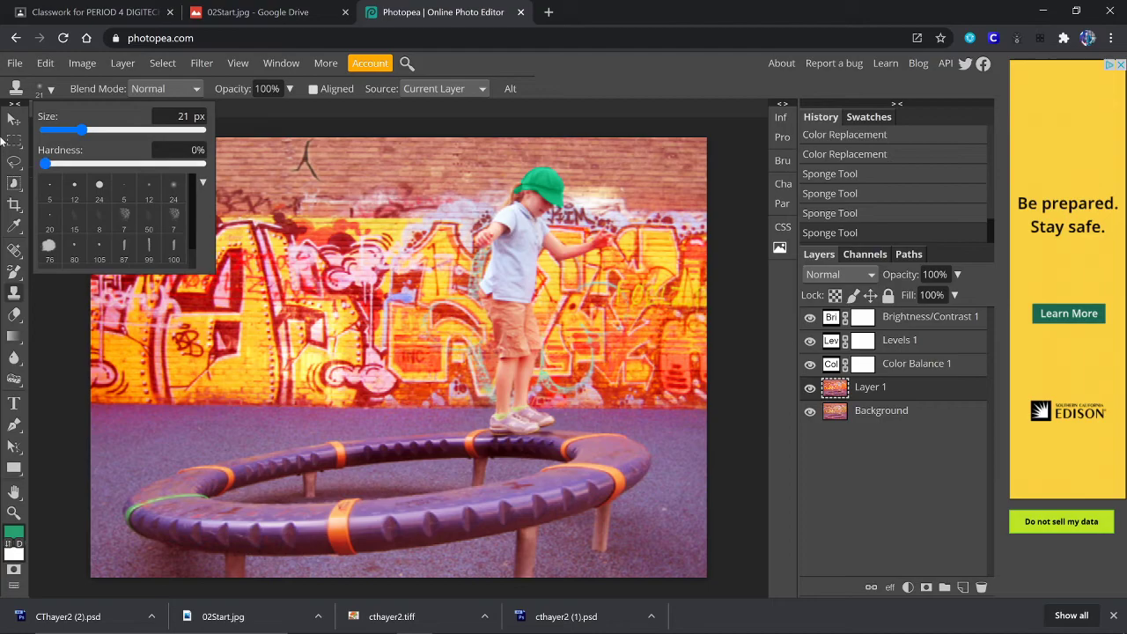
pyautogui.click(313, 89)
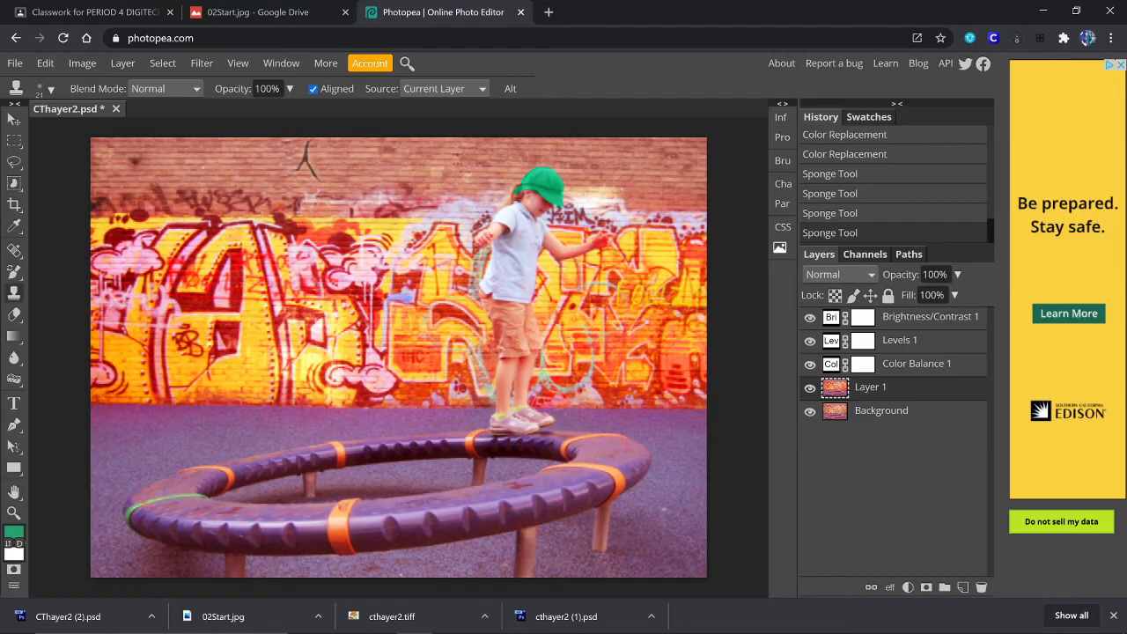
# Clone brick texture over the pale patches on the wall beside the green cap, and undo the last clone stroke
pyautogui.moveTo(623, 191); pyautogui.dragTo(583, 187)
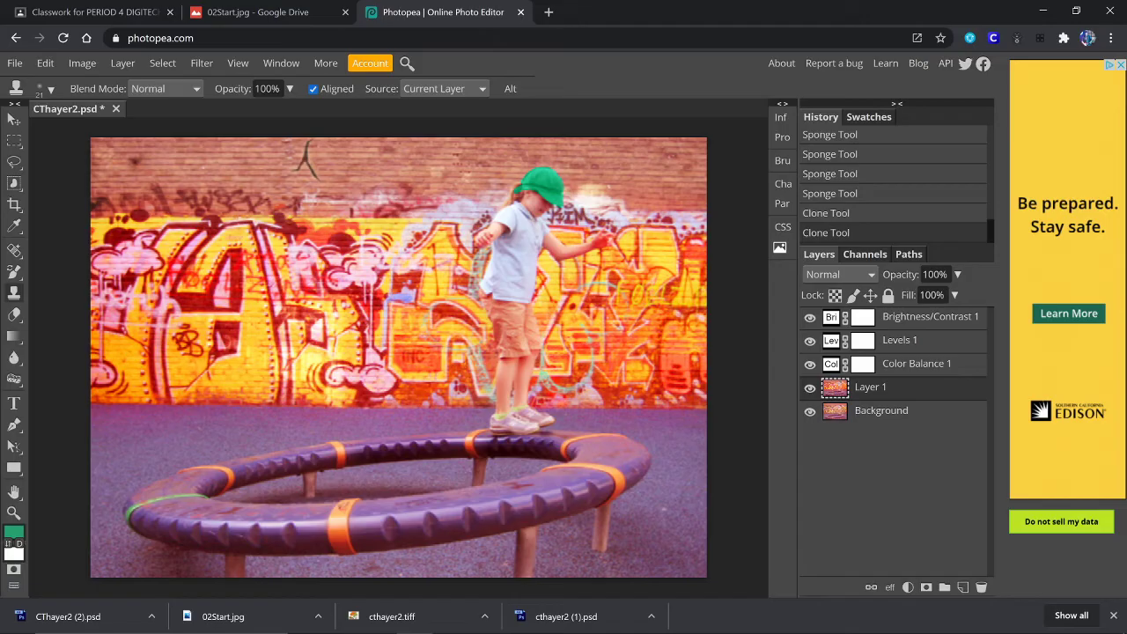
pyautogui.moveTo(593, 188); pyautogui.dragTo(616, 190)
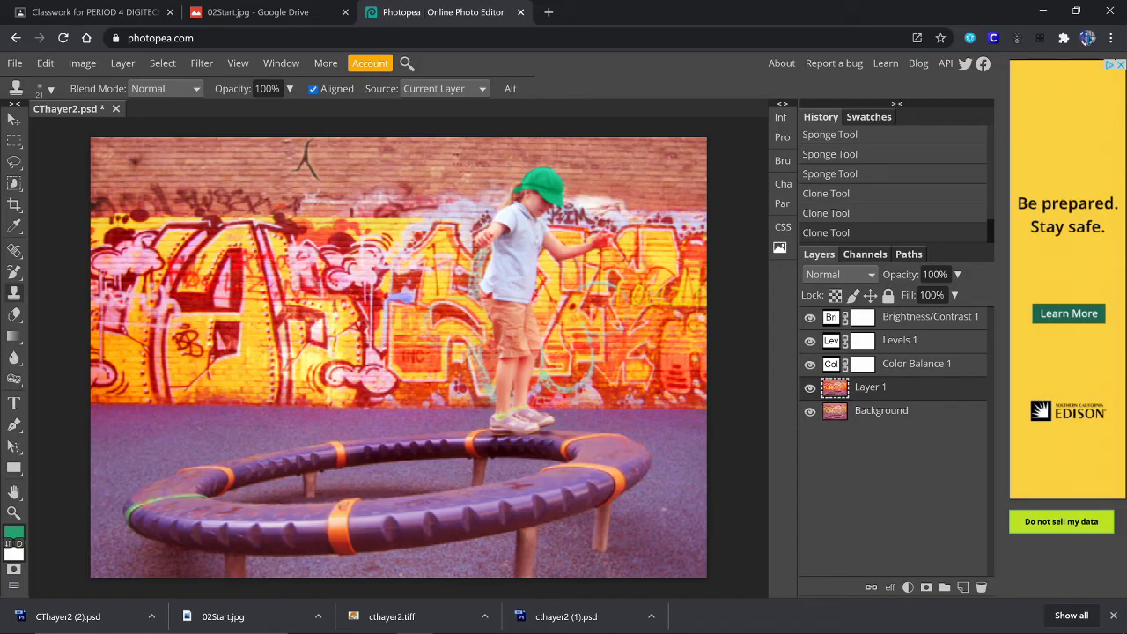
pyautogui.click(633, 189)
pyautogui.moveTo(596, 199); pyautogui.dragTo(692, 210)
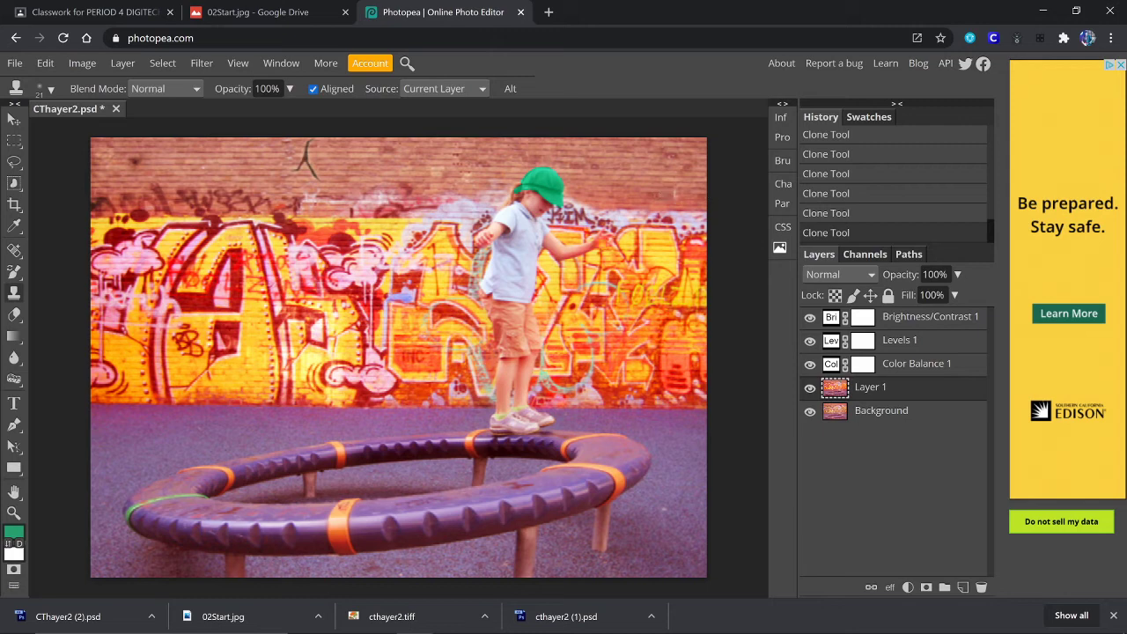
pyautogui.hotkey('ctrl', 'z')
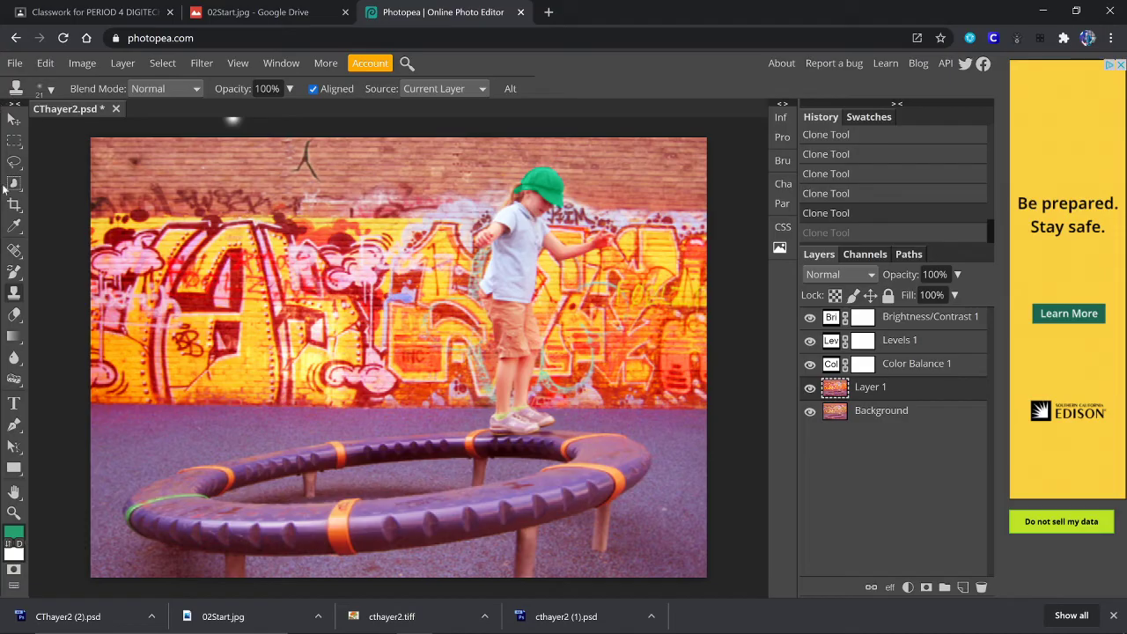
# Choose the Spot Healing Brush tool and set its size to 41 px, keeping 100% hardness
pyautogui.rightClick(14, 250)
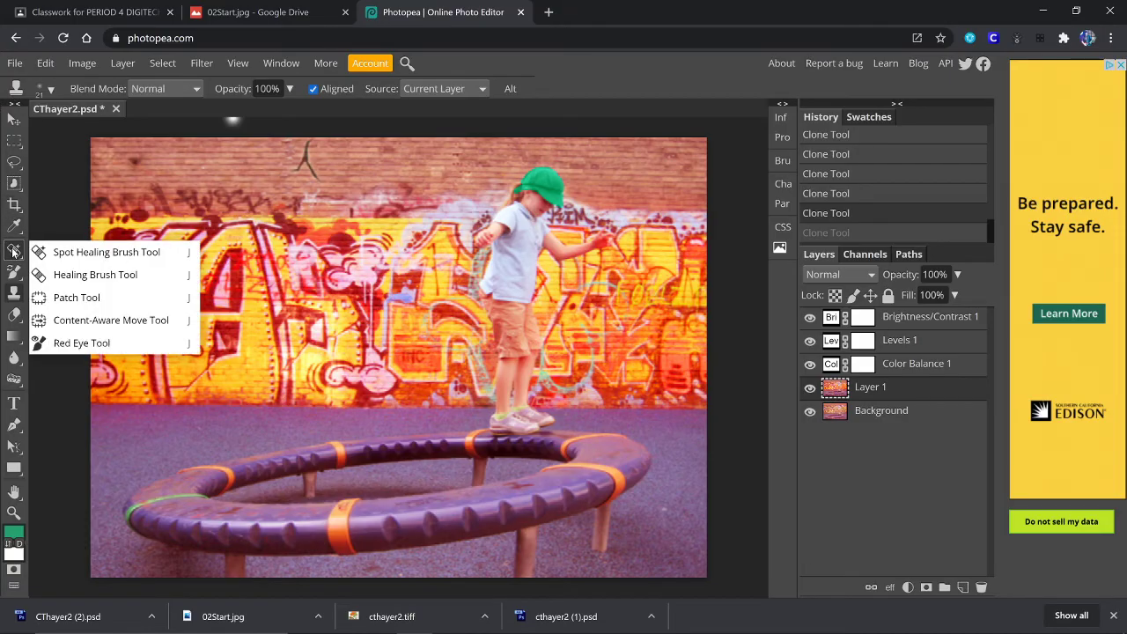
pyautogui.click(64, 254)
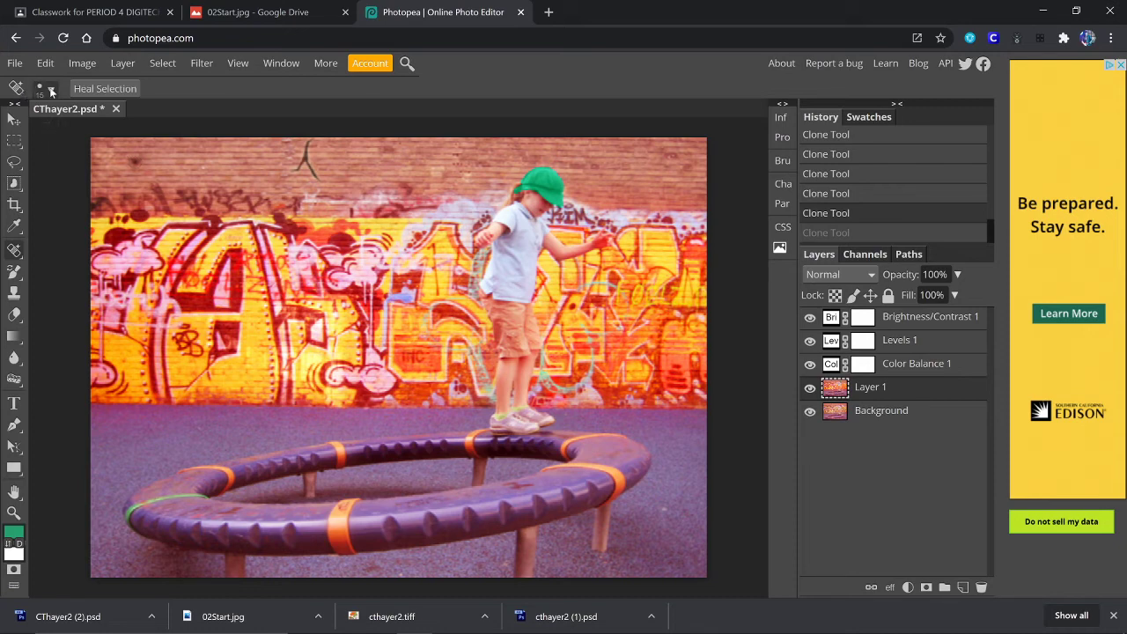
pyautogui.click(50, 90)
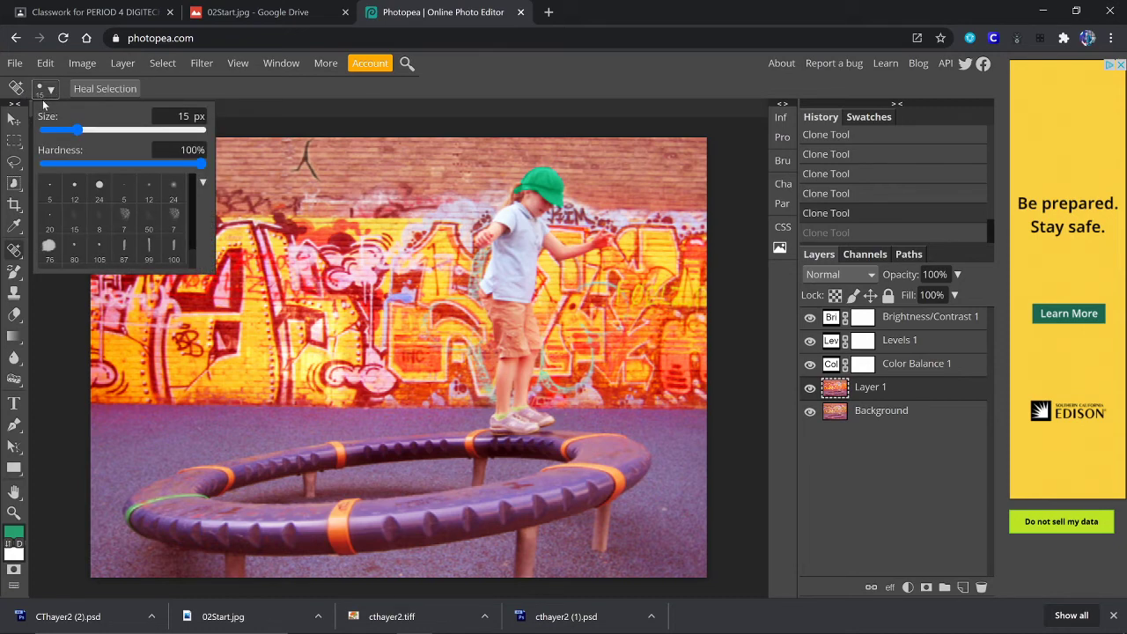
pyautogui.moveTo(79, 130); pyautogui.dragTo(94, 129)
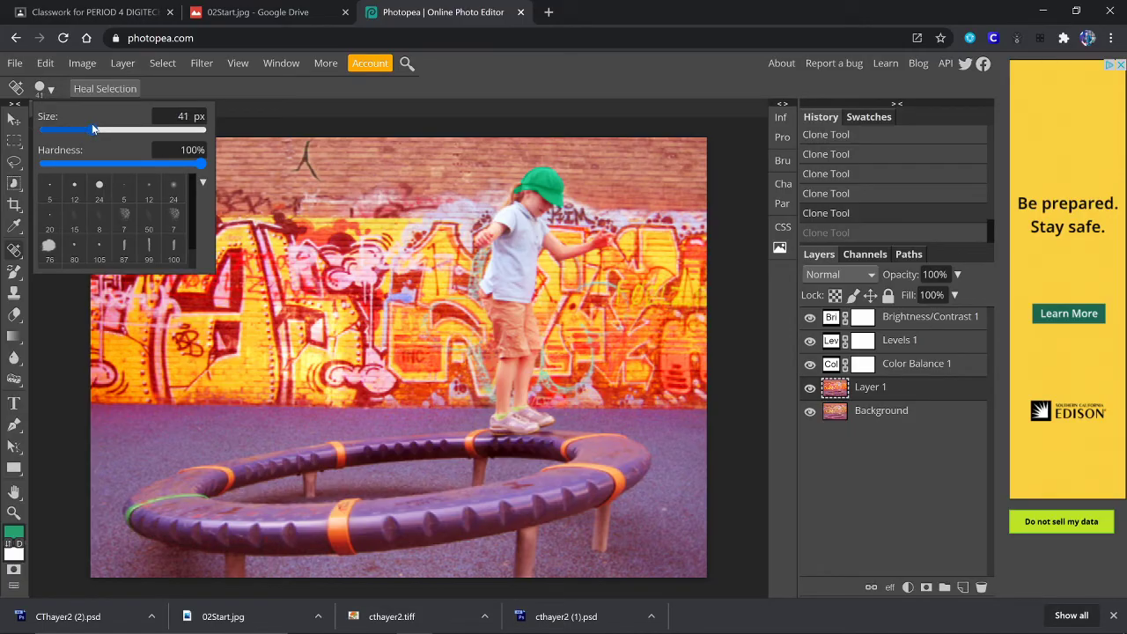
pyautogui.click(259, 95)
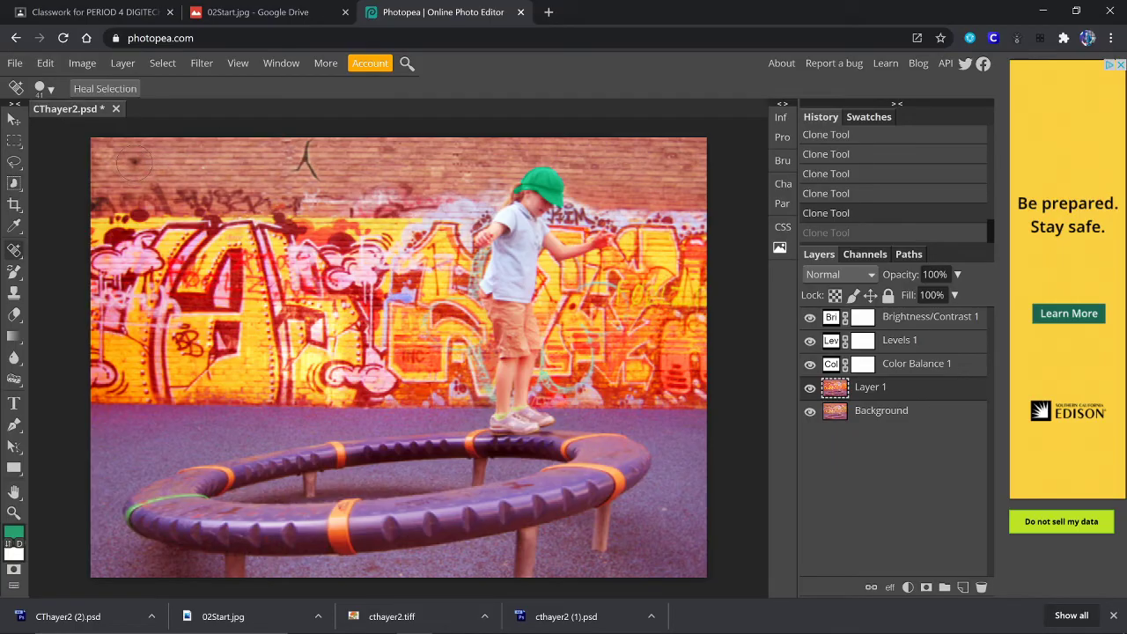
# Heal the dark spot on the upper-left bricks and the small marks on the bricks just left of the cap
pyautogui.moveTo(134, 162); pyautogui.dragTo(134, 163)
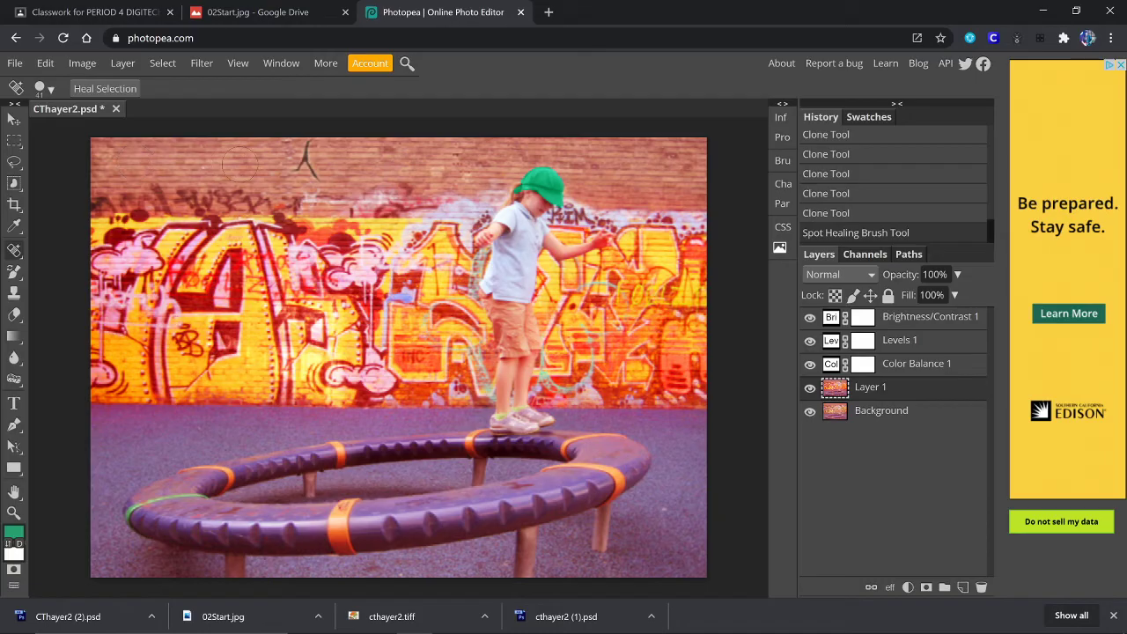
pyautogui.click(462, 173)
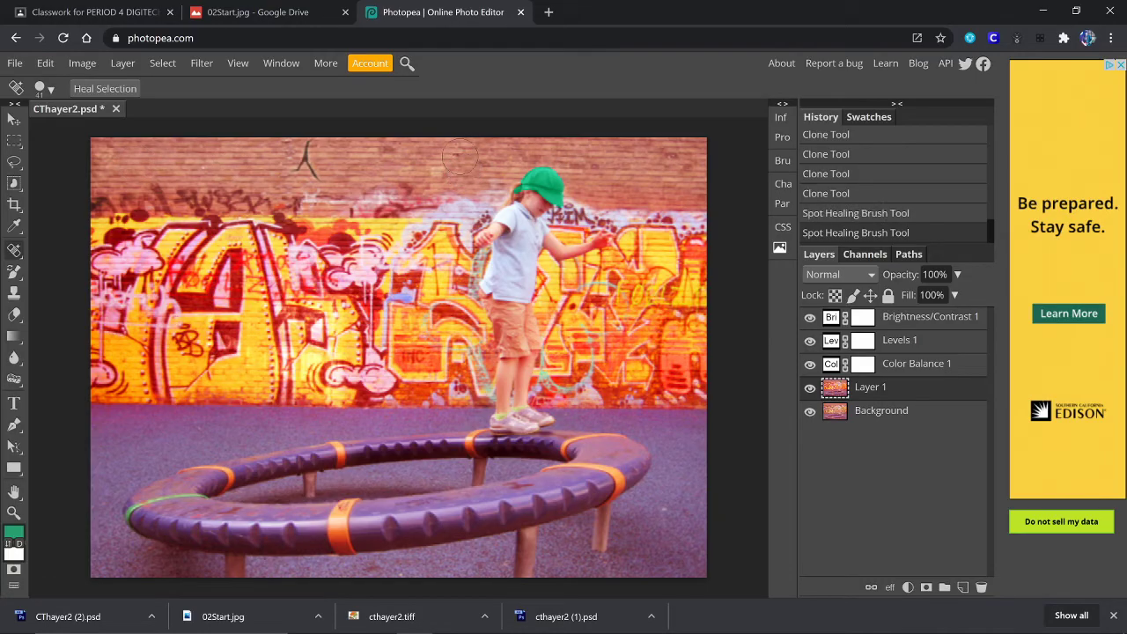
pyautogui.click(459, 160)
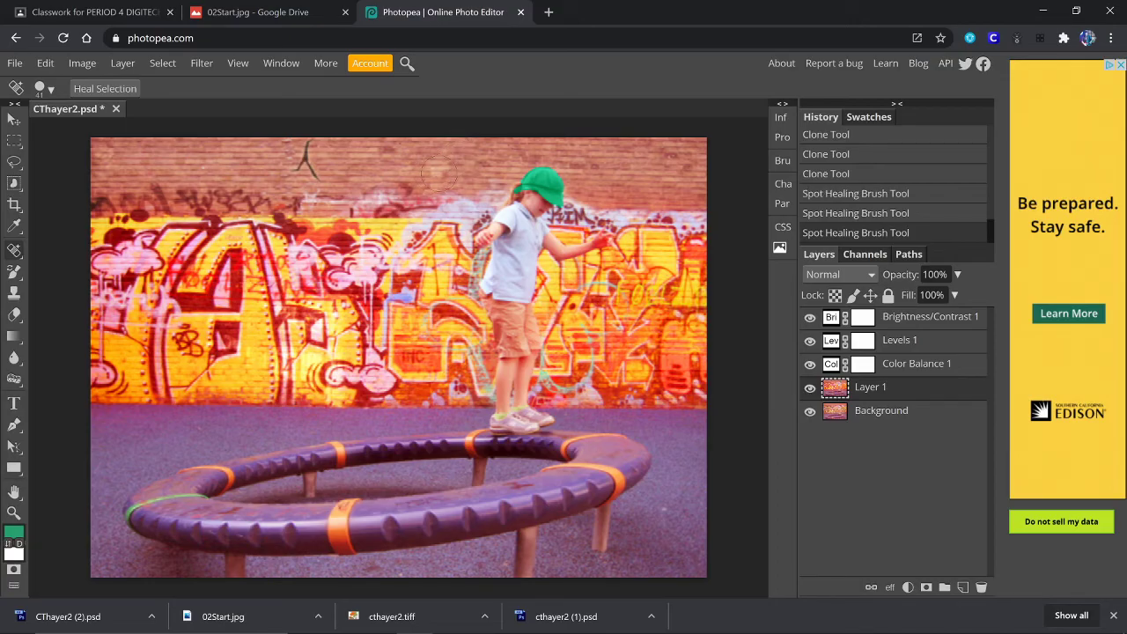
pyautogui.moveTo(440, 173); pyautogui.dragTo(440, 173)
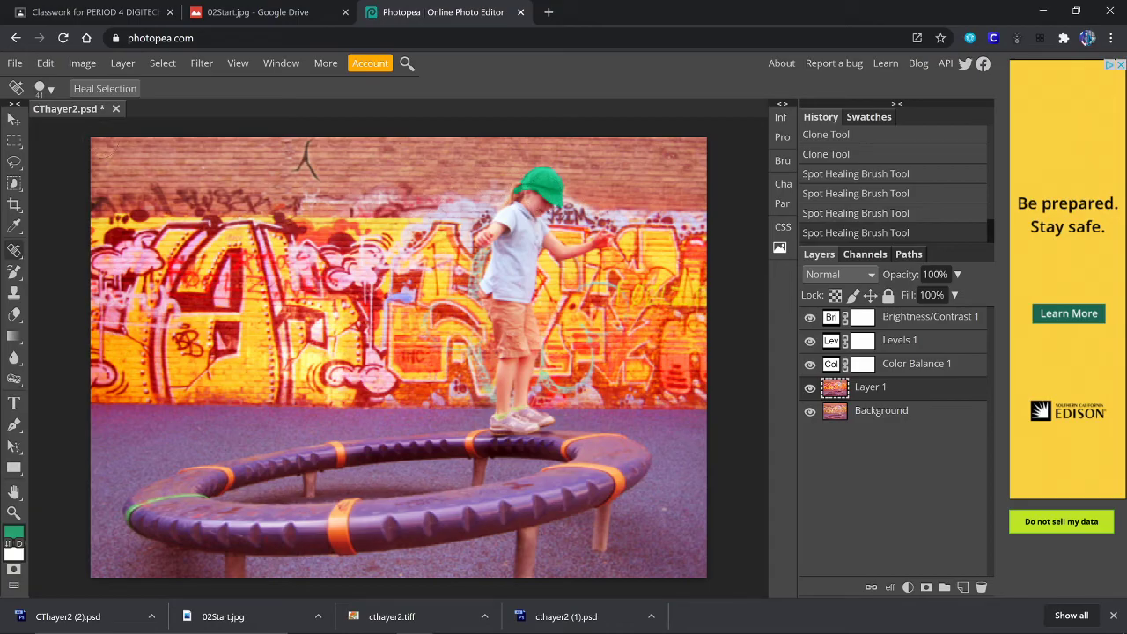
# Heal the blemishes on the bricks in the photo's upper-left and upper-right corners, redoing the first corner stroke
pyautogui.click(105, 149)
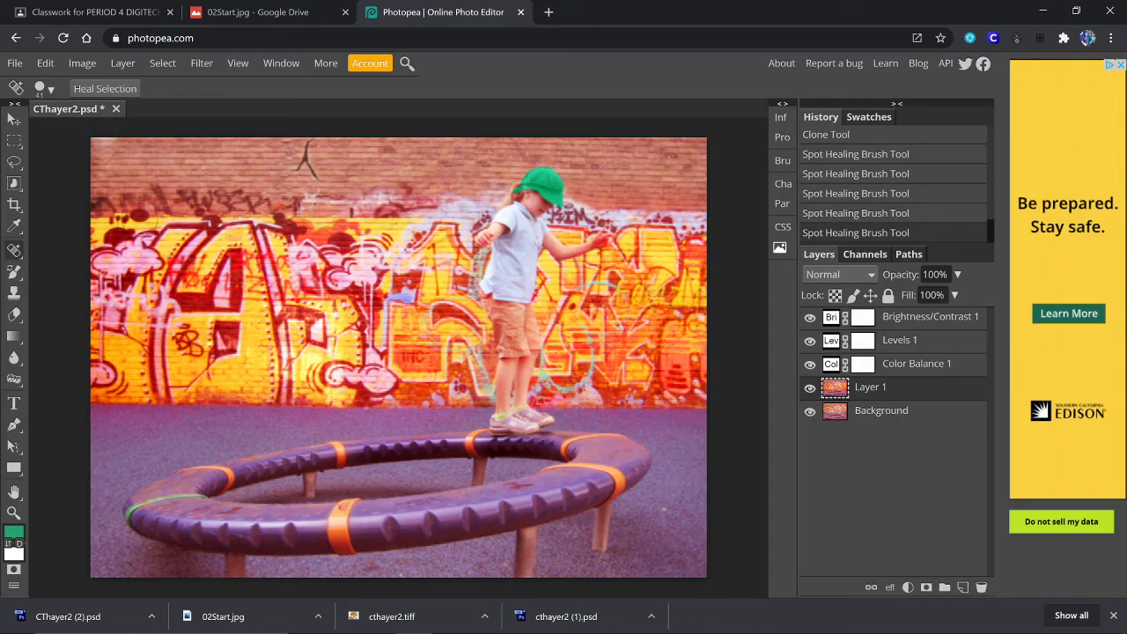
pyautogui.hotkey('ctrl', 'z')
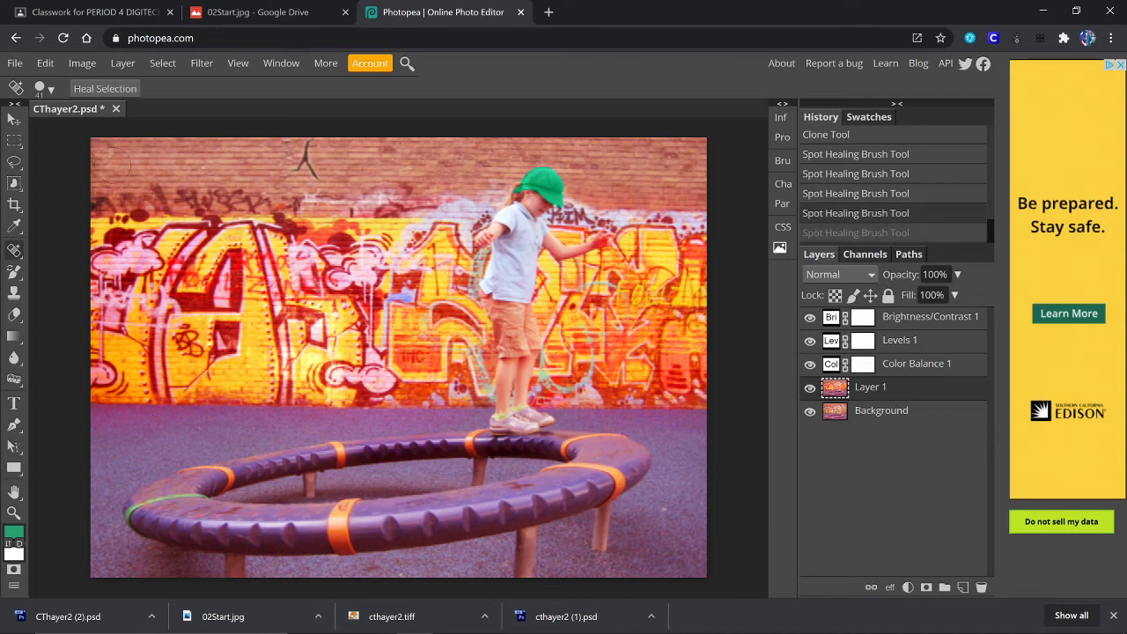
pyautogui.click(110, 158)
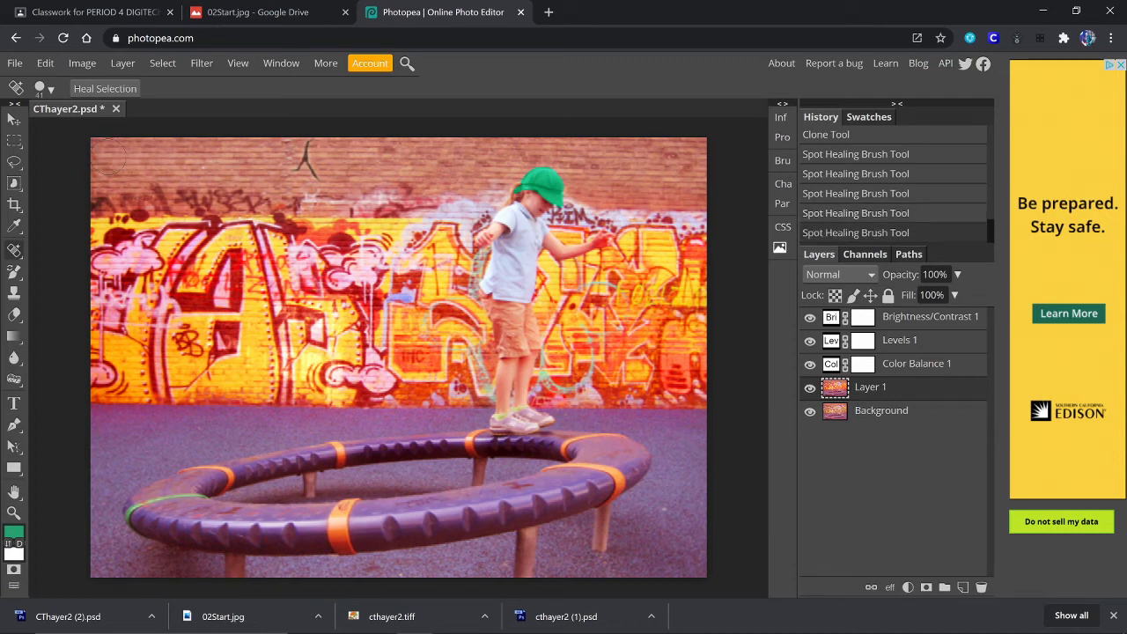
pyautogui.click(103, 170)
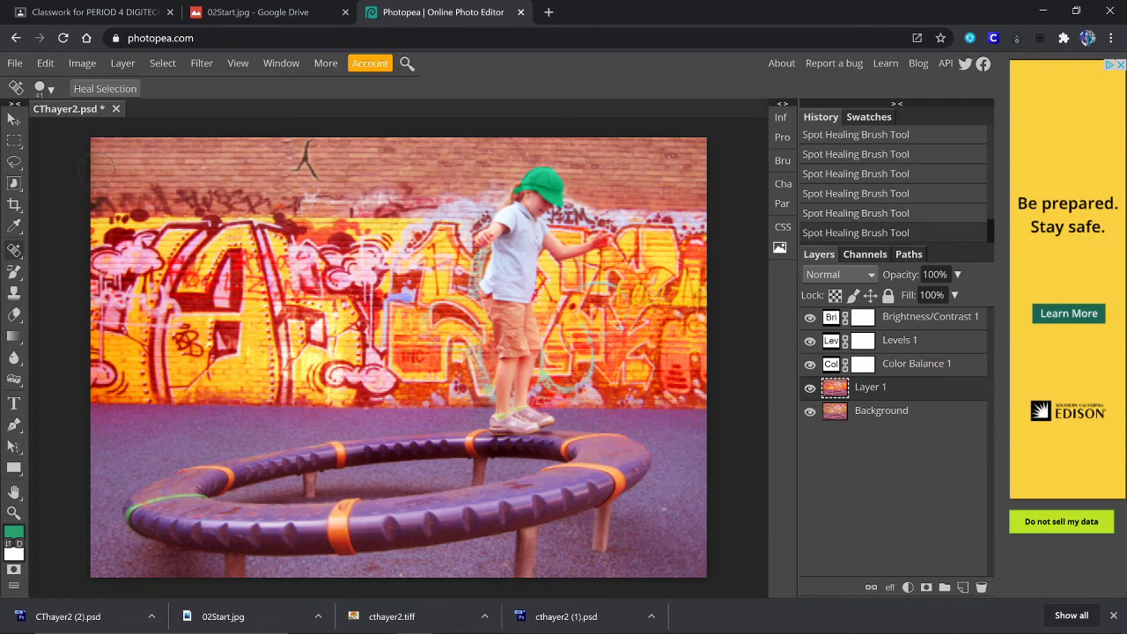
pyautogui.click(665, 157)
pyautogui.click(686, 168)
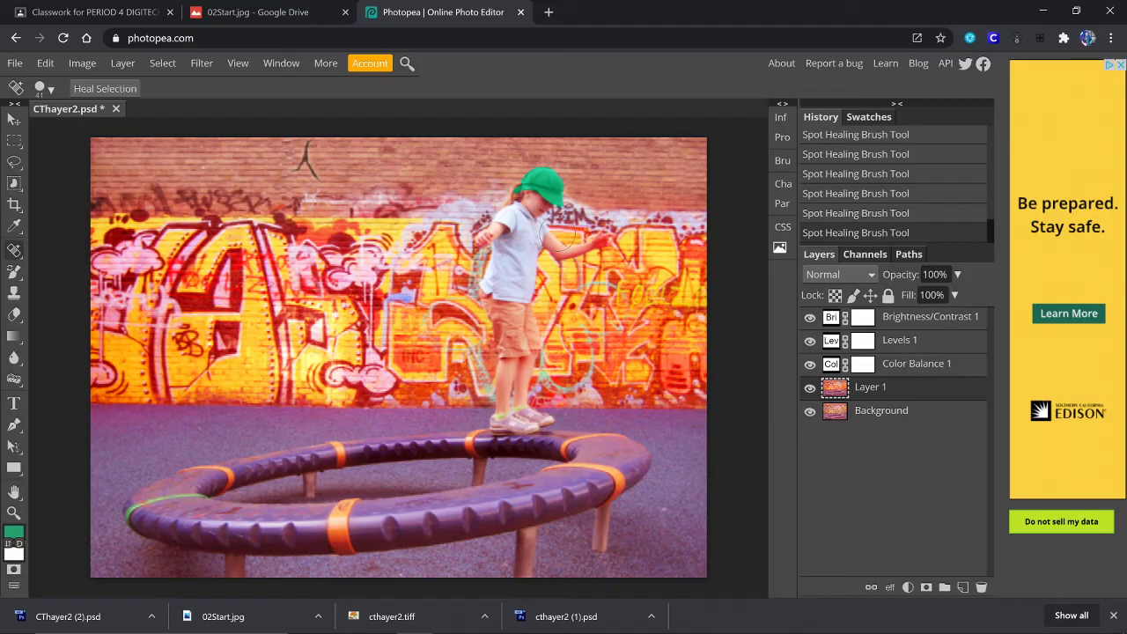
# Spot-heal the bricks between the wall crack and the green cap, undoing the first tries
pyautogui.click(392, 148)
pyautogui.hotkey('ctrl', 'z')
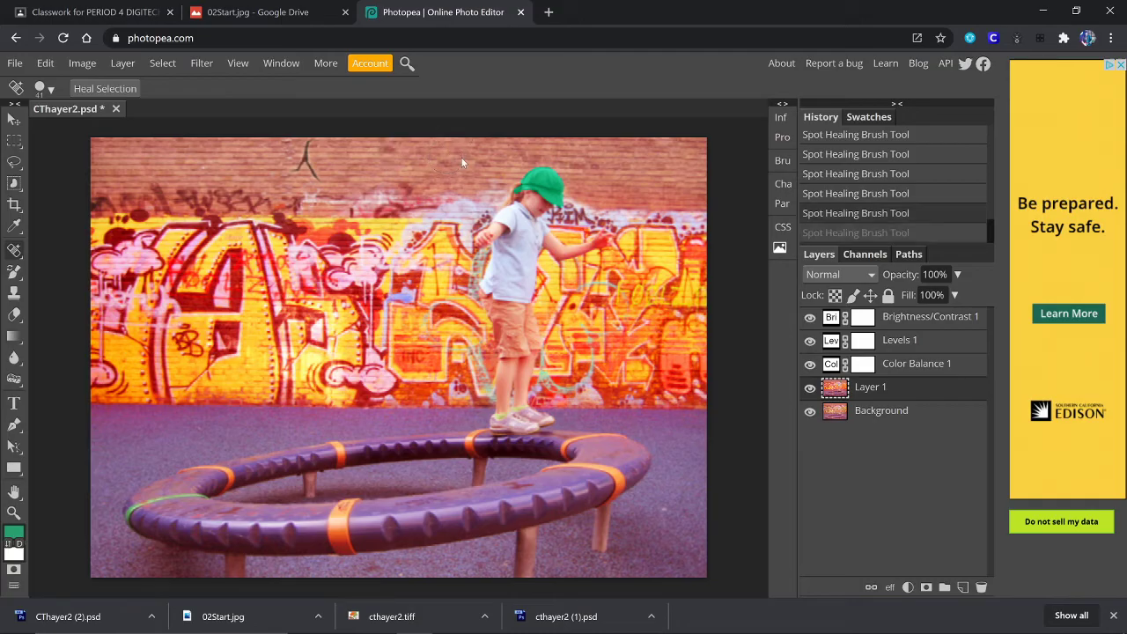
pyautogui.click(390, 155)
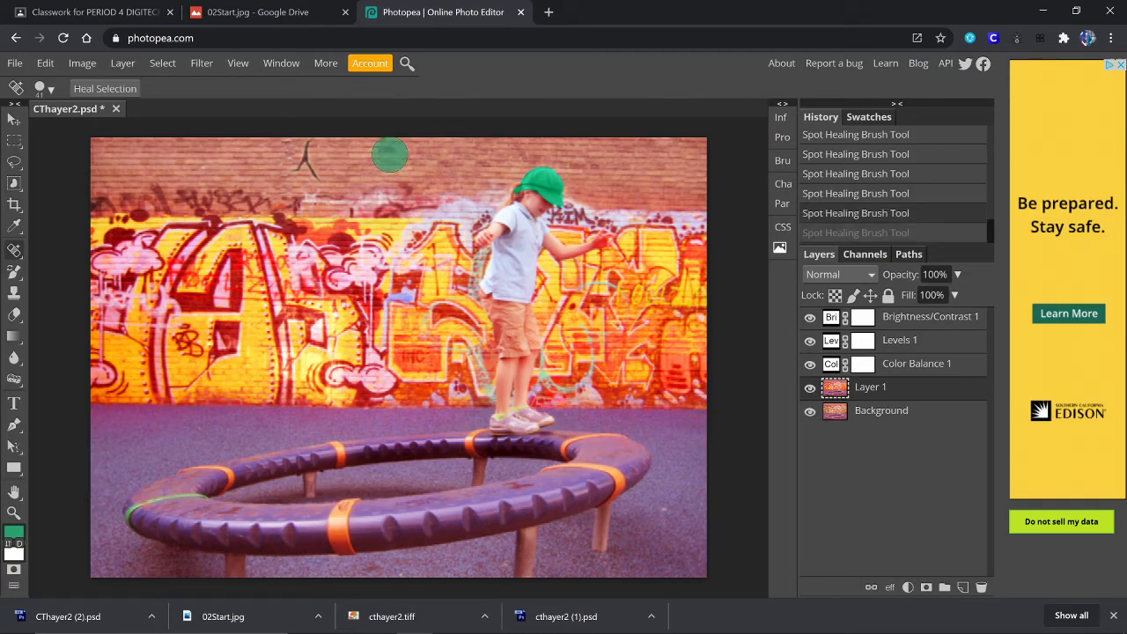
pyautogui.hotkey('ctrl', 'z')
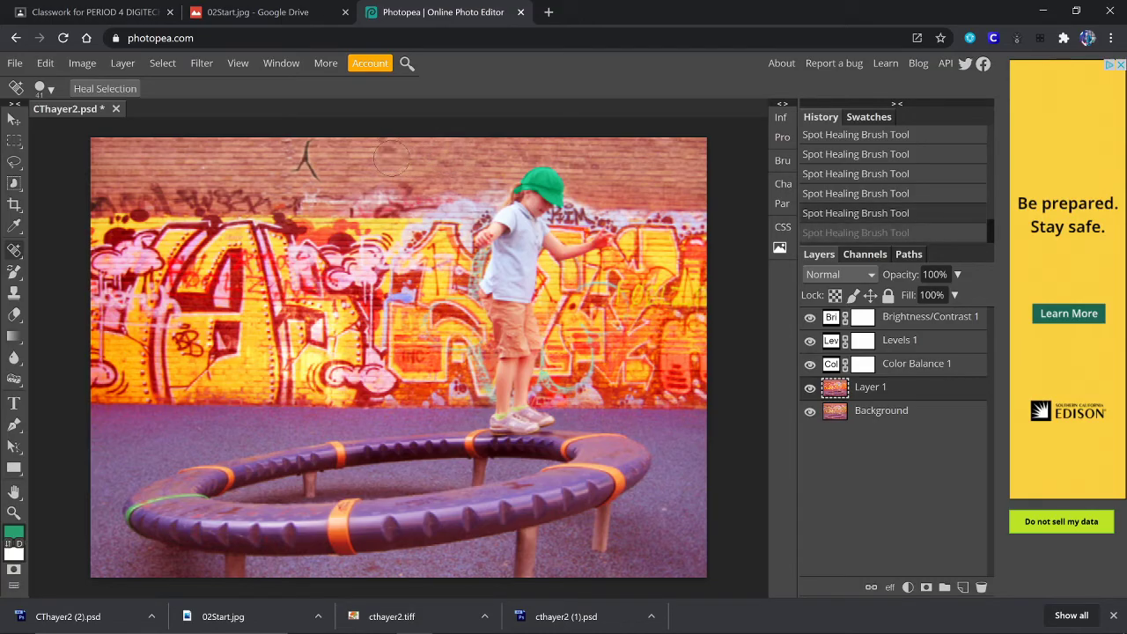
pyautogui.click(387, 162)
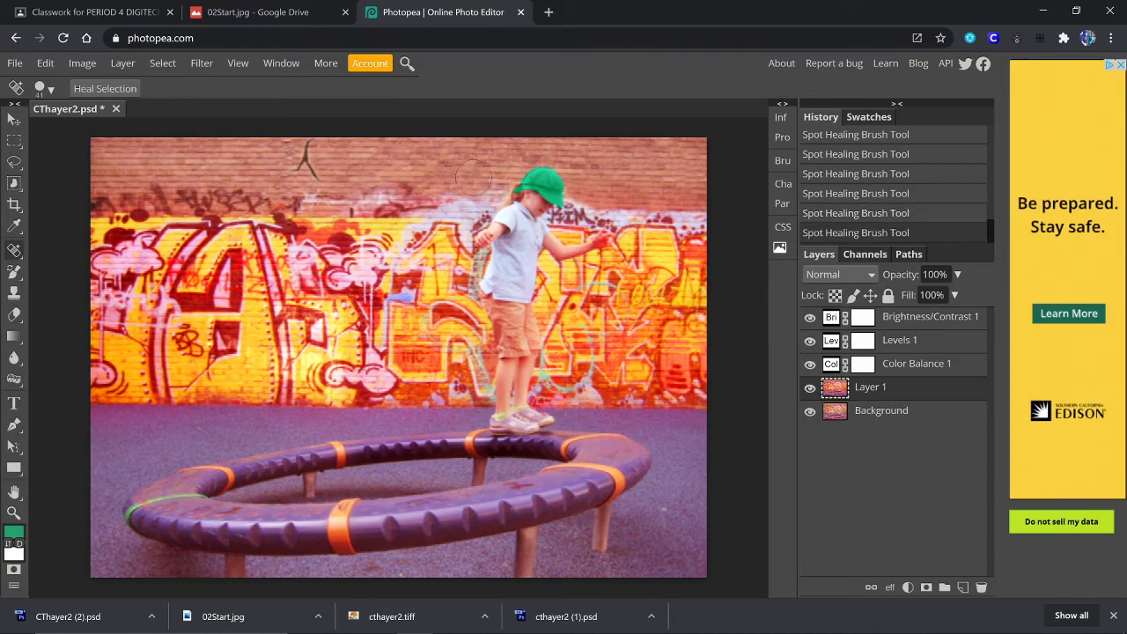
pyautogui.click(411, 172)
# Choose the Patch Tool for repairing the dark crack in the upper brick wall
pyautogui.rightClick(15, 251)
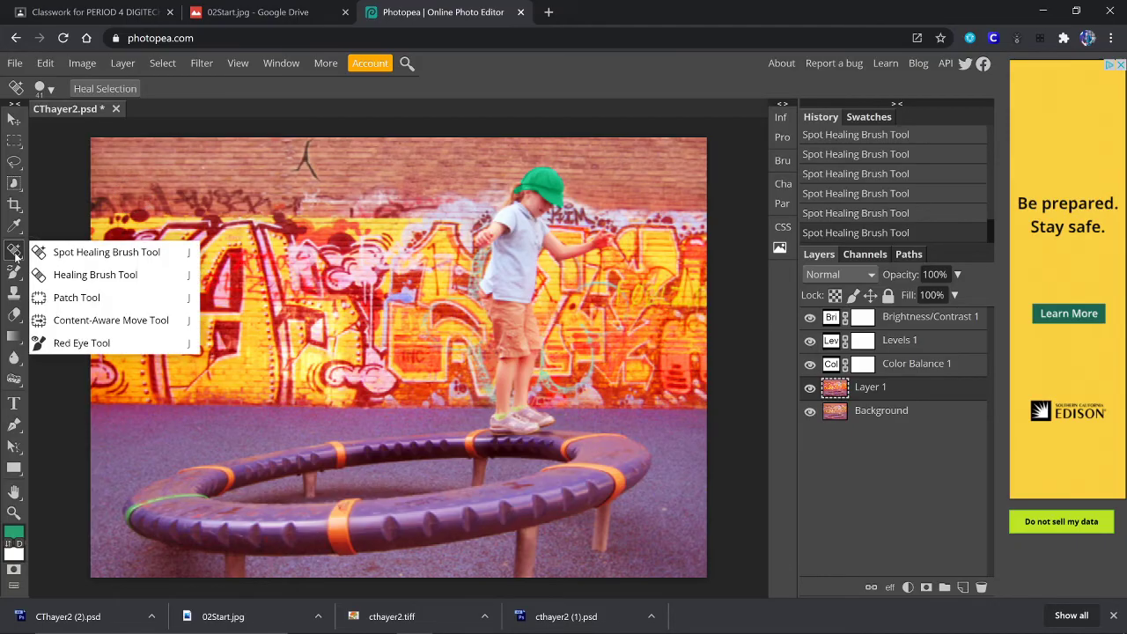
pyautogui.click(77, 298)
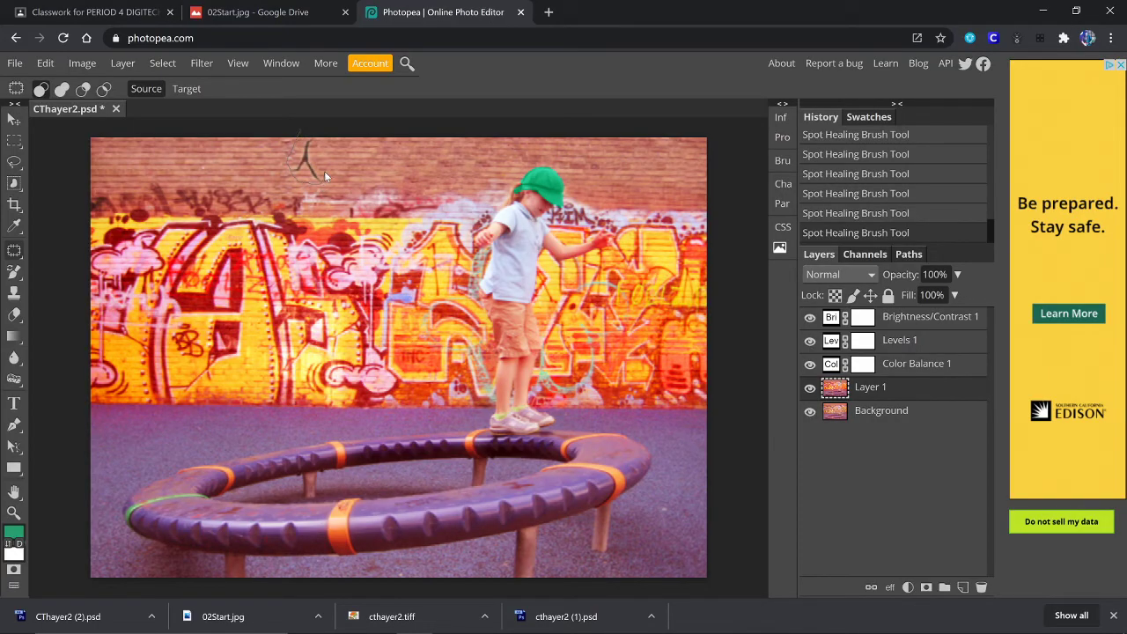
pyautogui.moveTo(300, 132); pyautogui.dragTo(294, 157)
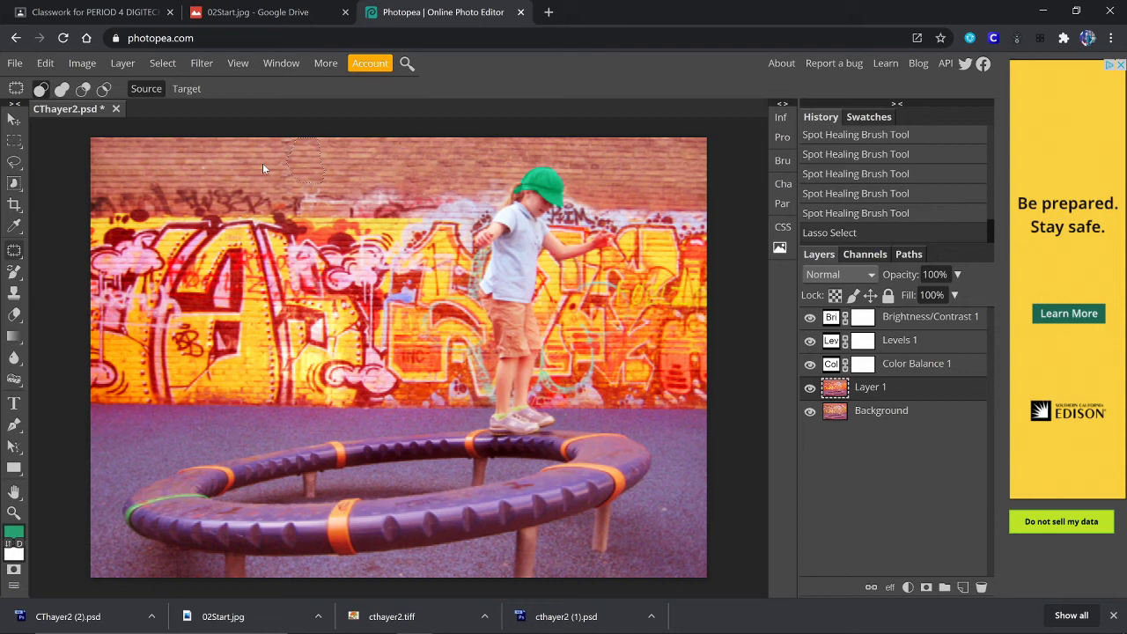
pyautogui.moveTo(305, 161); pyautogui.dragTo(262, 164)
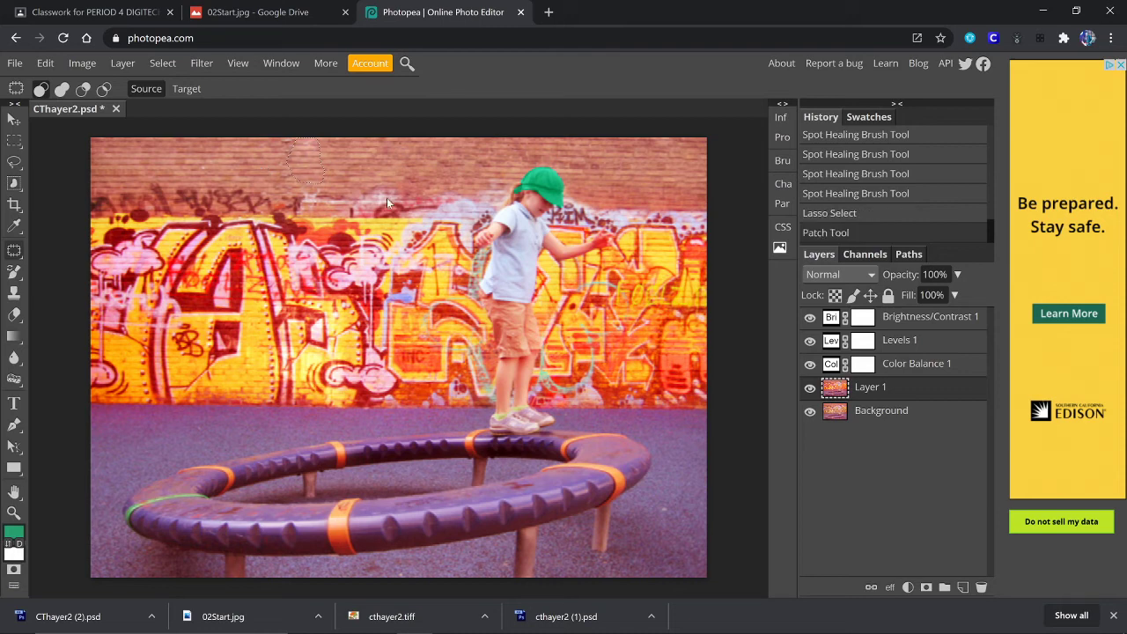
pyautogui.hotkey('ctrl', 'z')
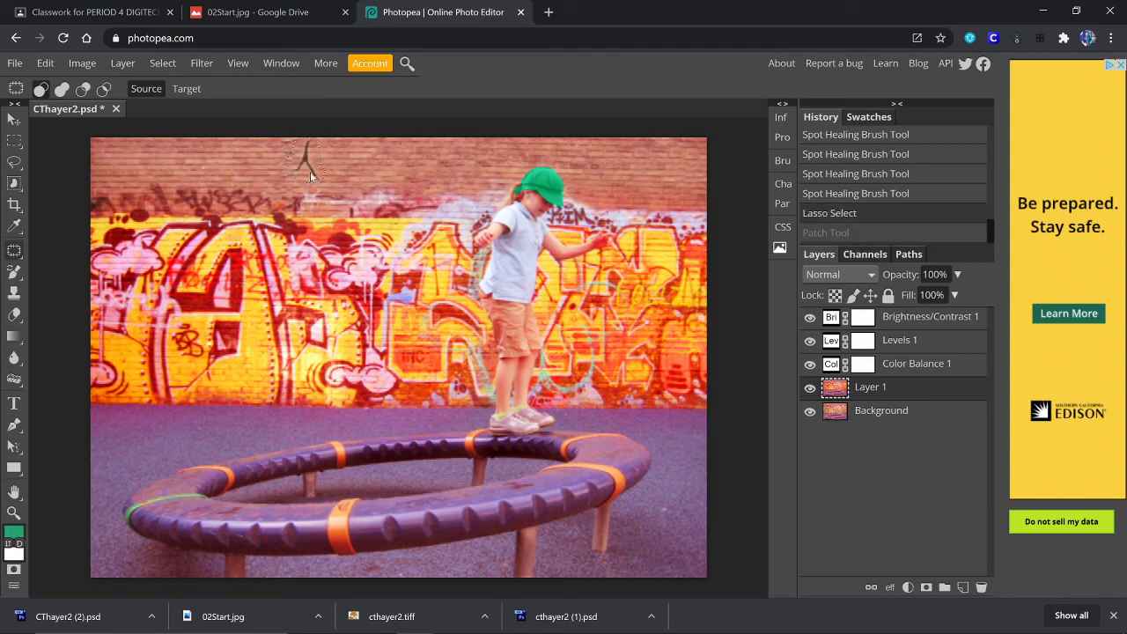
pyautogui.moveTo(318, 170); pyautogui.dragTo(336, 172)
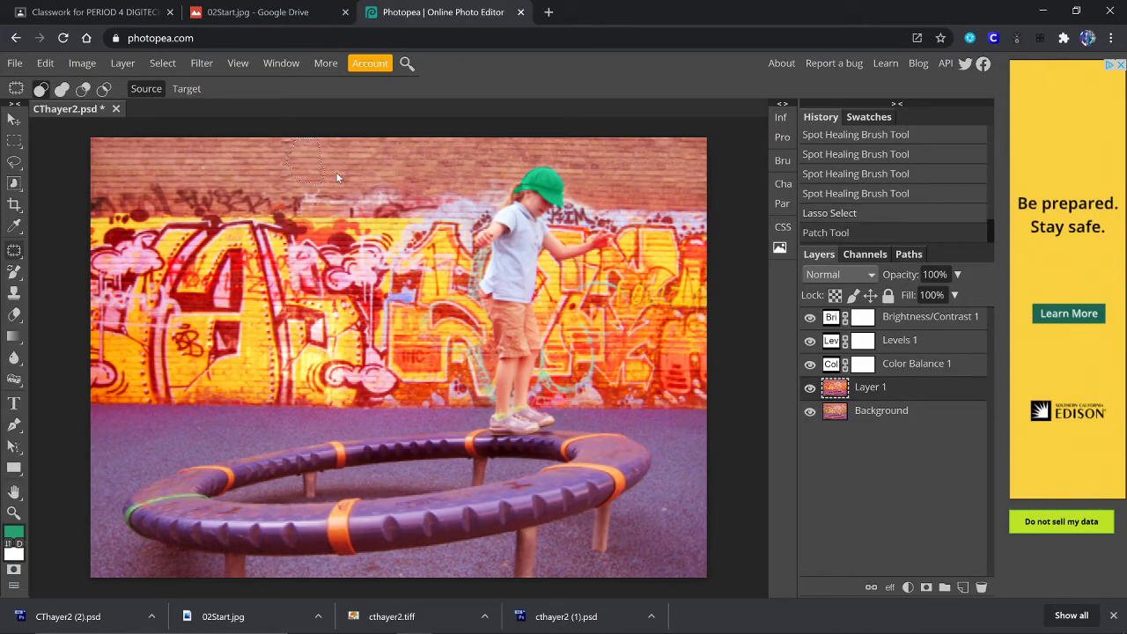
pyautogui.click(326, 182)
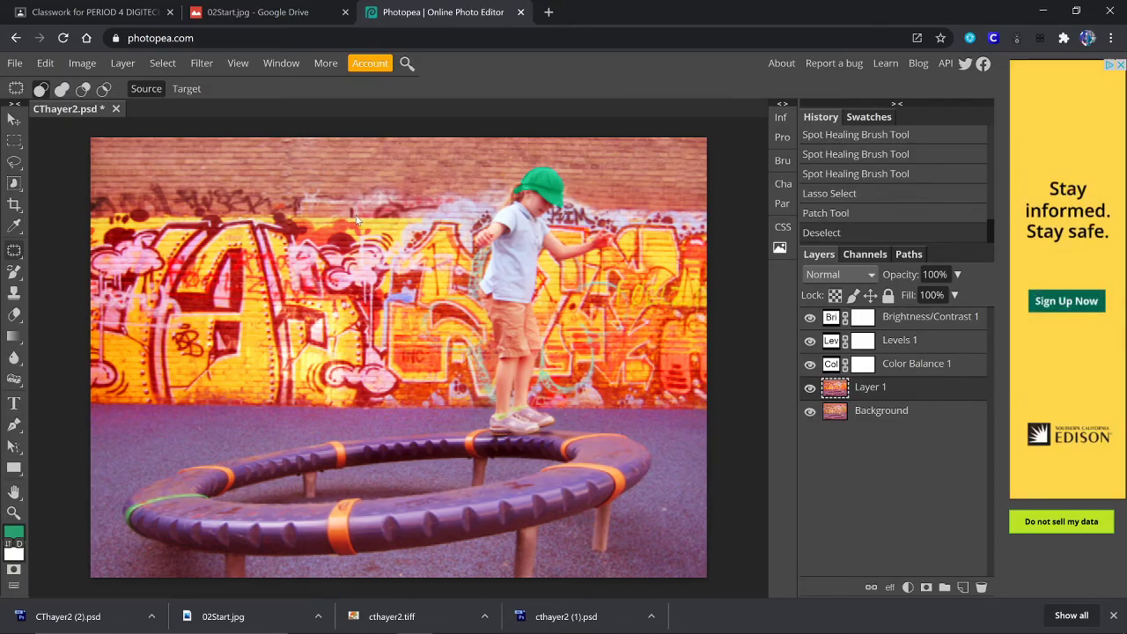
pyautogui.hotkey('ctrl', 'z')
pyautogui.hotkey('ctrl', 'z')
pyautogui.hotkey('ctrl', 'z')
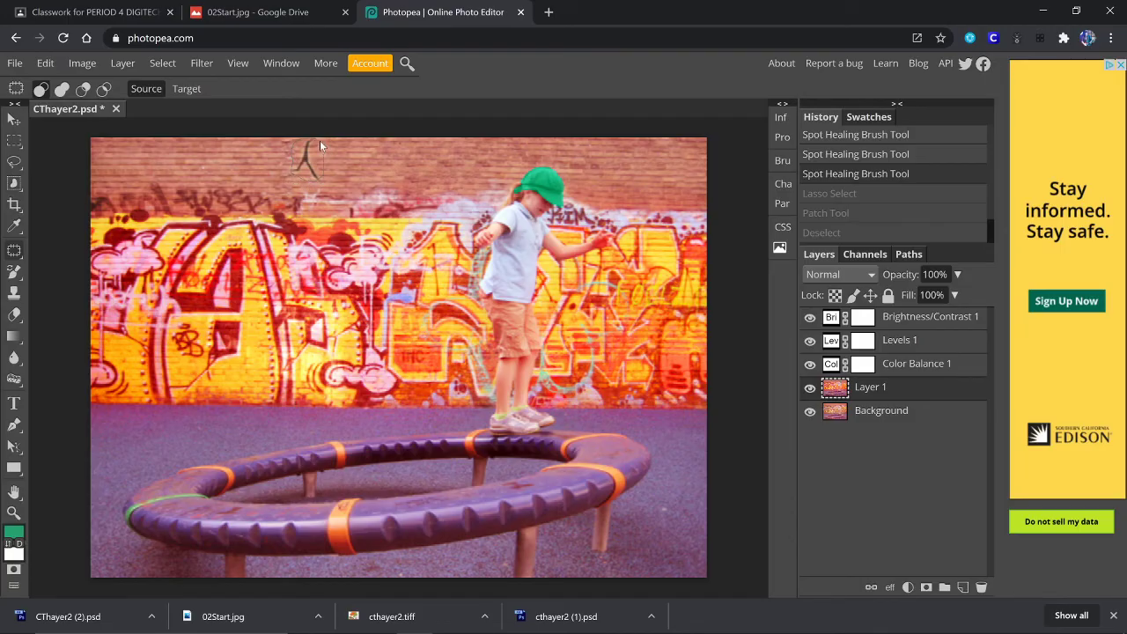
# Outline the dark wall crack and patch it with clean neighbouring bricks, clearing the selection at the end
pyautogui.moveTo(315, 140)
pyautogui.mouseDown()
pyautogui.moveTo(283, 163)
pyautogui.moveTo(337, 172)
pyautogui.mouseUp()
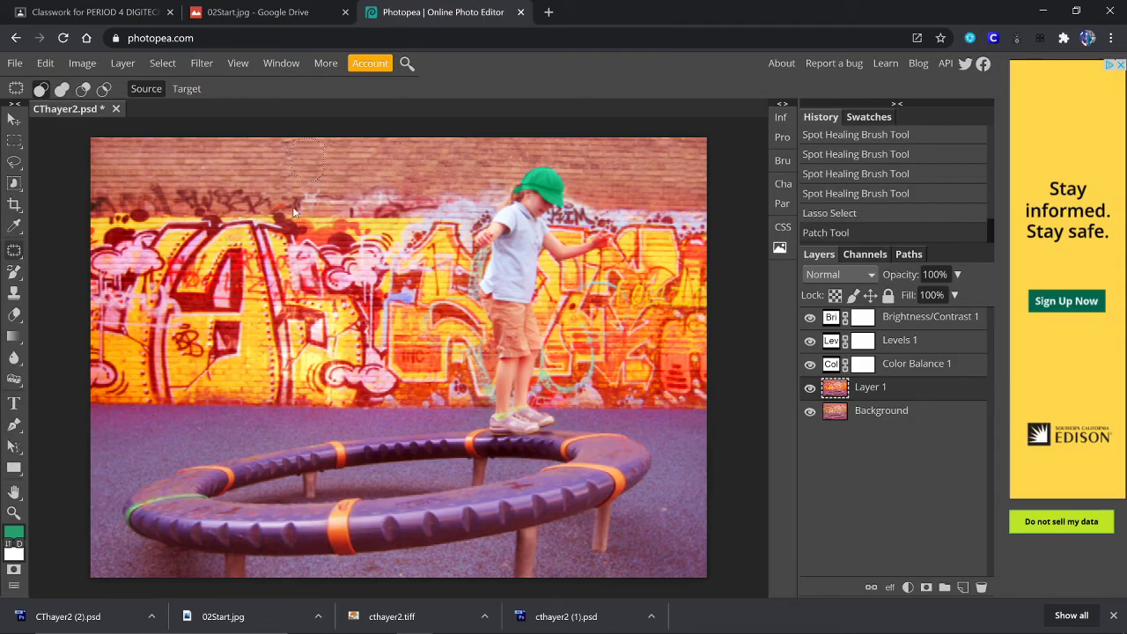
pyautogui.hotkey('ctrl', 'd')
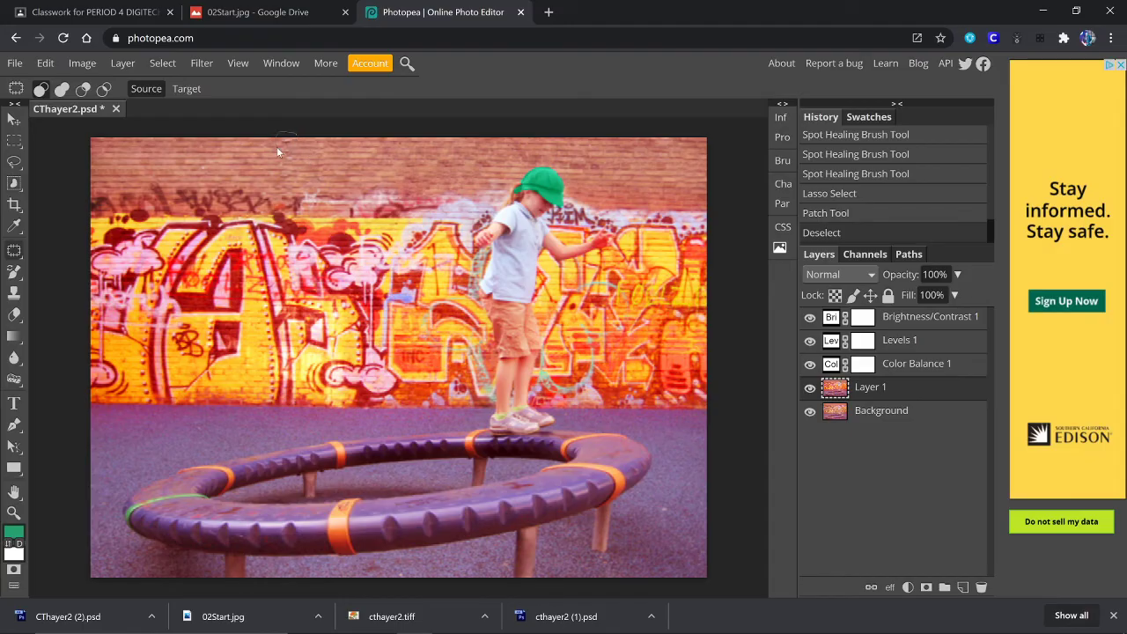
pyautogui.moveTo(276, 151)
pyautogui.mouseDown()
pyautogui.moveTo(304, 162)
pyautogui.moveTo(300, 183)
pyautogui.moveTo(280, 184)
pyautogui.moveTo(274, 168)
pyautogui.moveTo(293, 137)
pyautogui.moveTo(295, 181)
pyautogui.mouseUp()
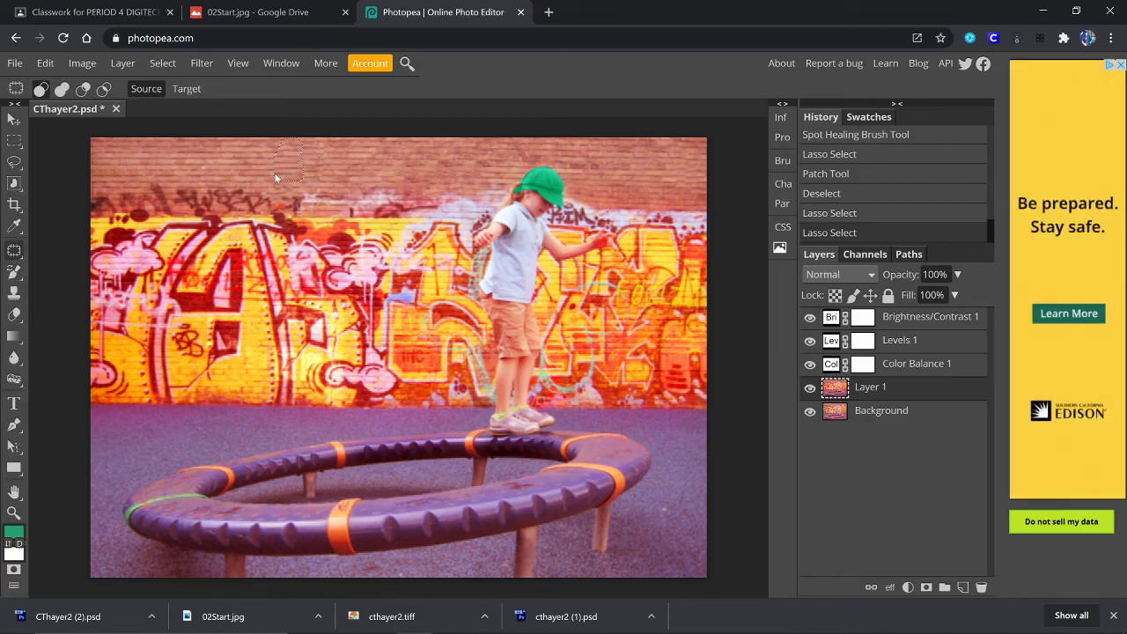
pyautogui.moveTo(276, 178); pyautogui.dragTo(276, 177)
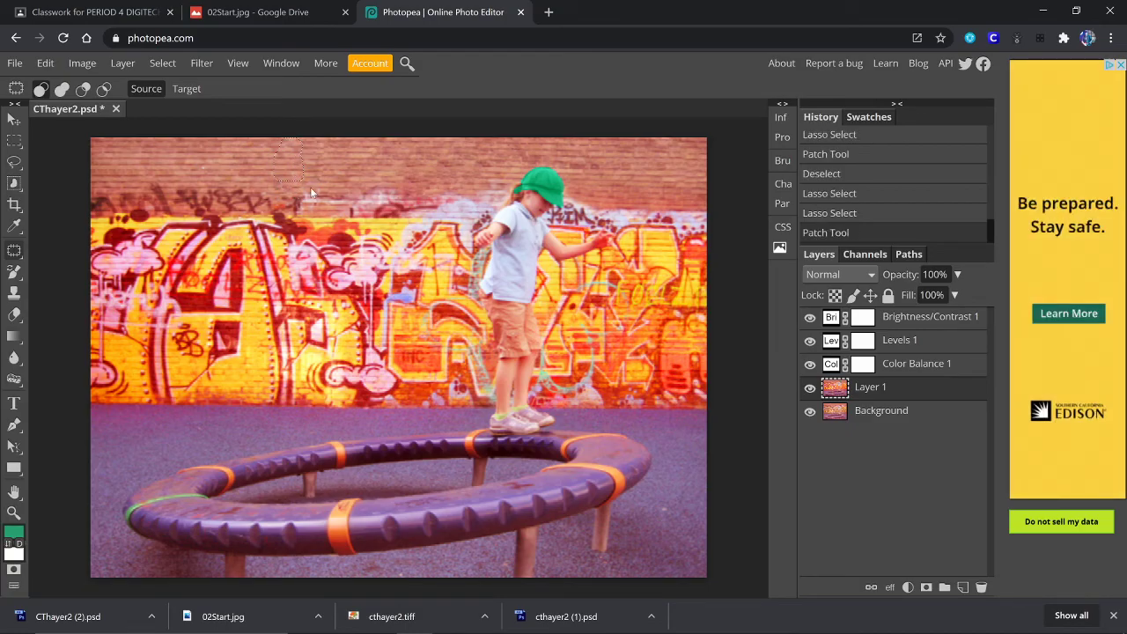
pyautogui.hotkey('ctrl', 'z')
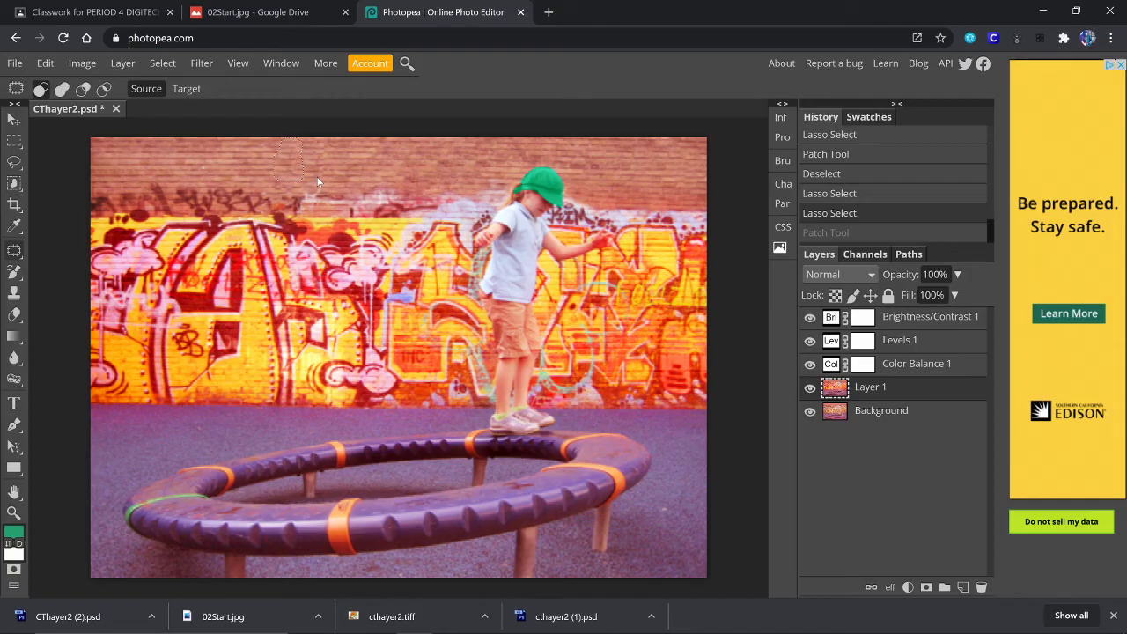
pyautogui.hotkey('ctrl', 'shift', 'z')
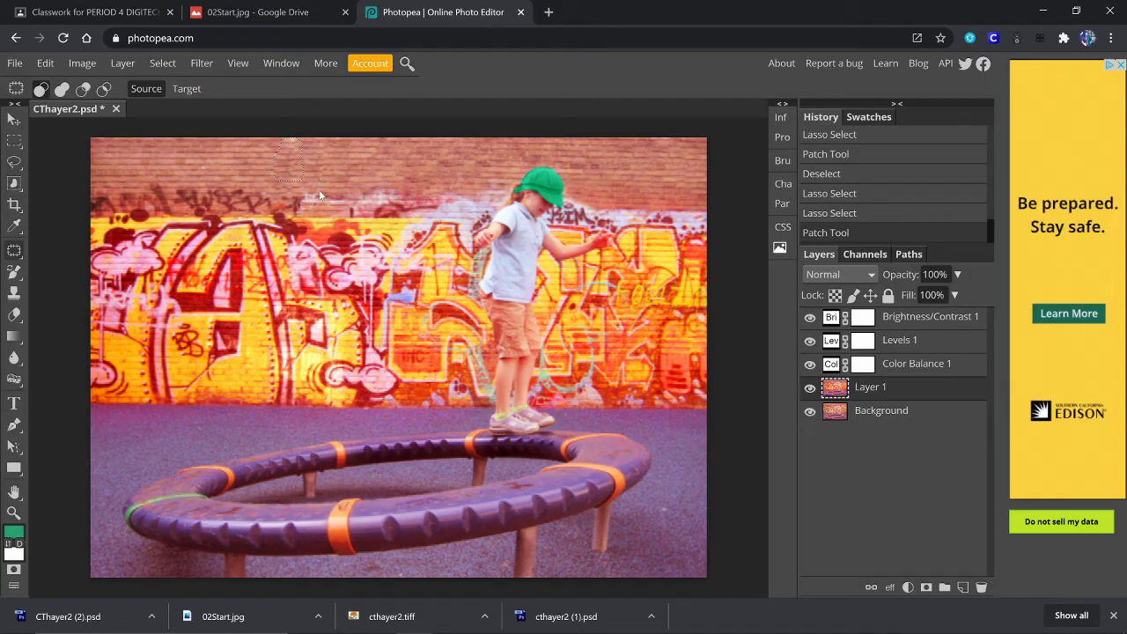
pyautogui.hotkey('ctrl', 'z')
pyautogui.hotkey('ctrl', 'z')
pyautogui.hotkey('ctrl', 'z')
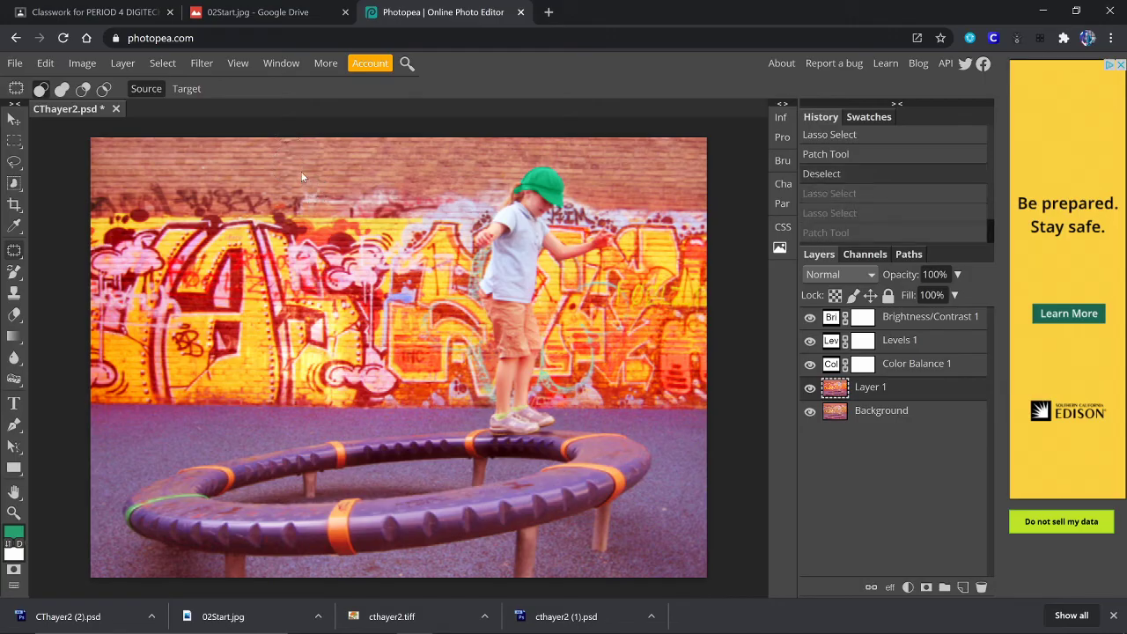
# Switch back to the Spot Healing Brush and blend the patched bricks where the wall crack was
pyautogui.click(14, 317)
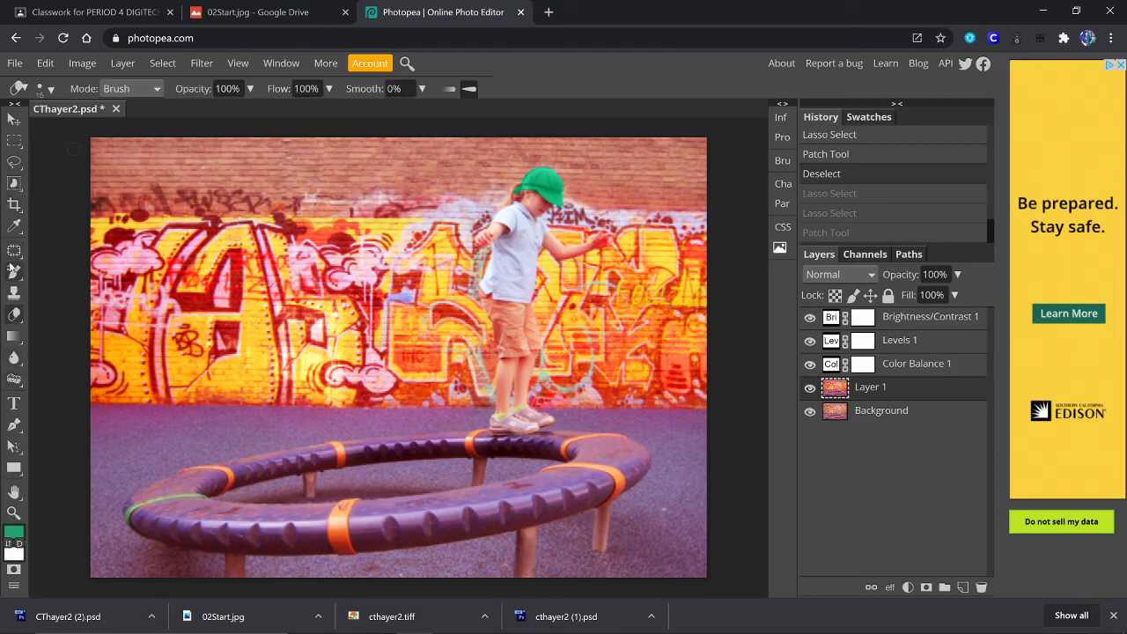
pyautogui.rightClick(14, 250)
pyautogui.click(105, 252)
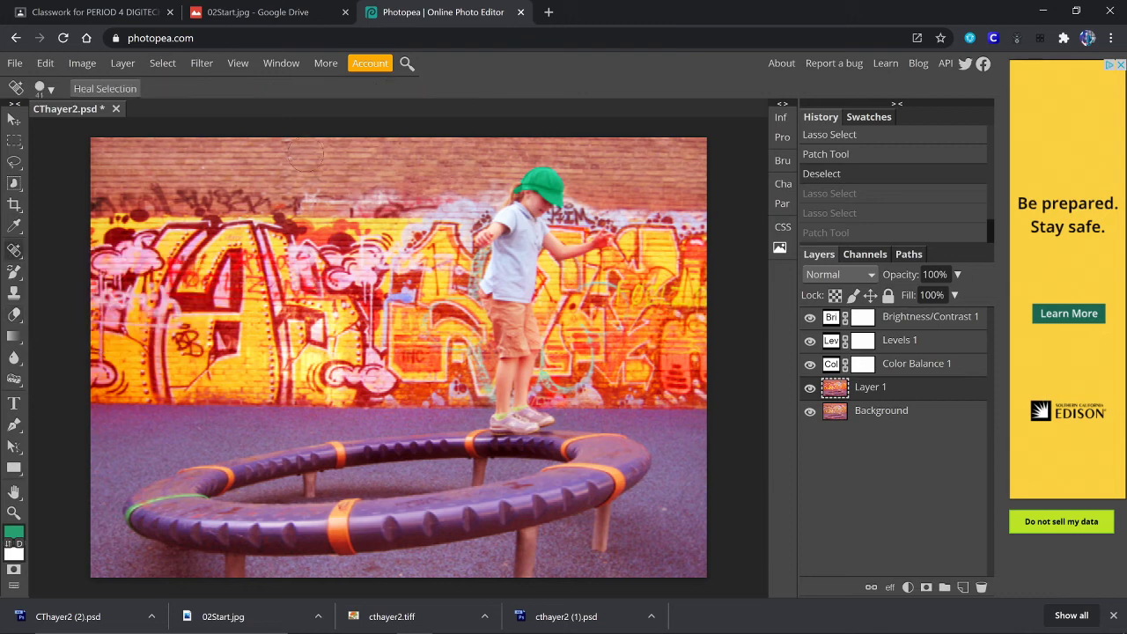
pyautogui.click(286, 156)
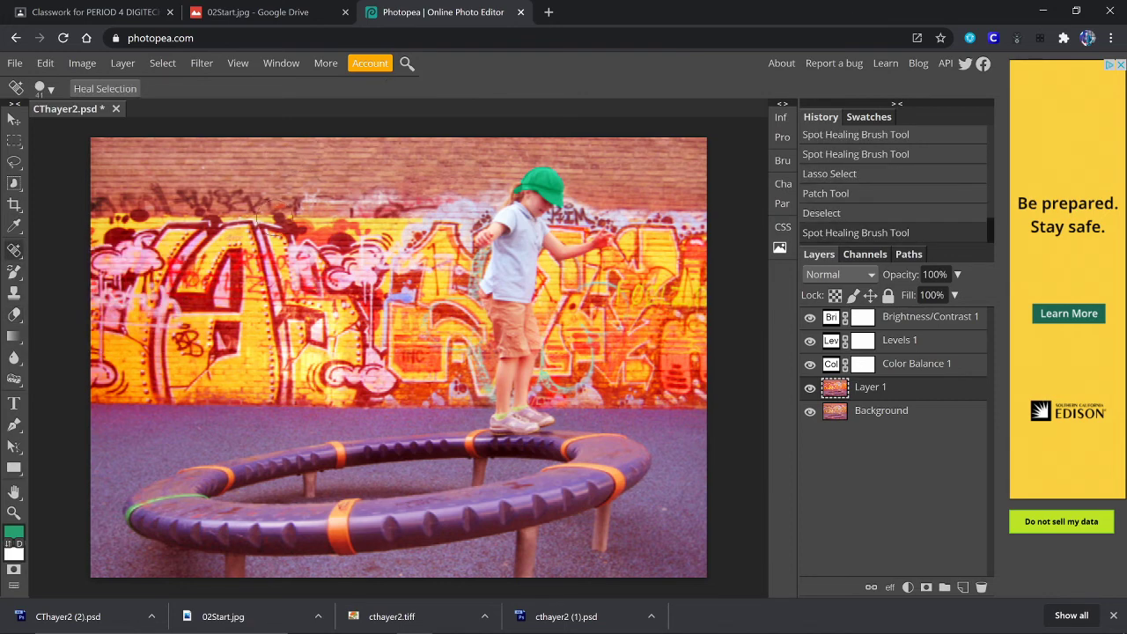
pyautogui.click(316, 178)
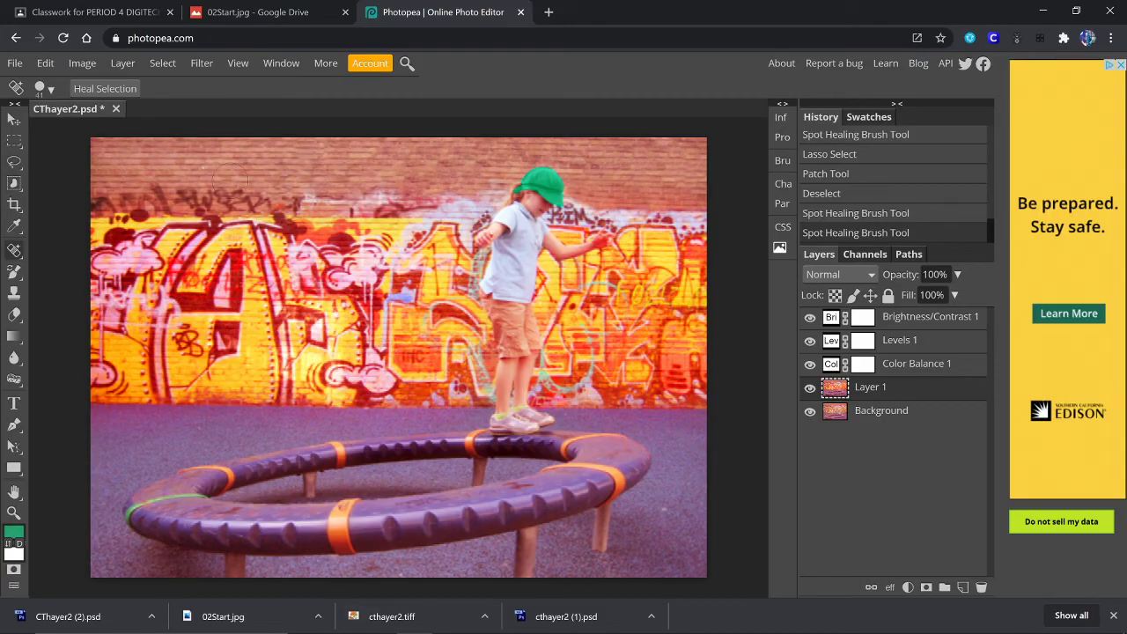
# Spot-heal the bricks between the patched area and the green cap, plus a mark on the upper-left bricks
pyautogui.click(447, 162)
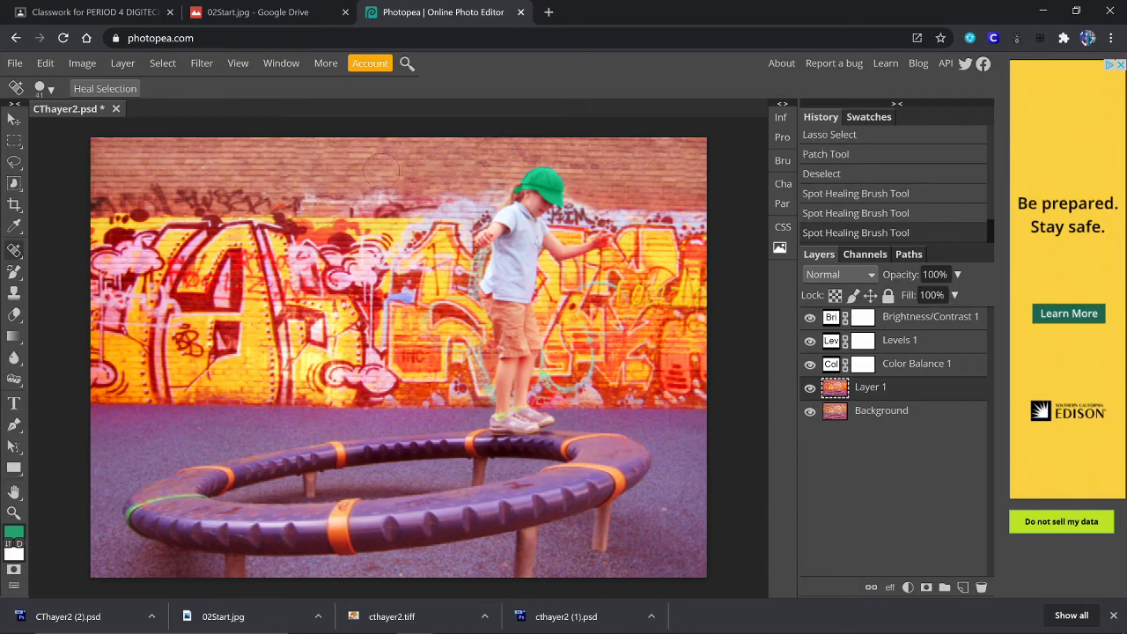
pyautogui.click(411, 169)
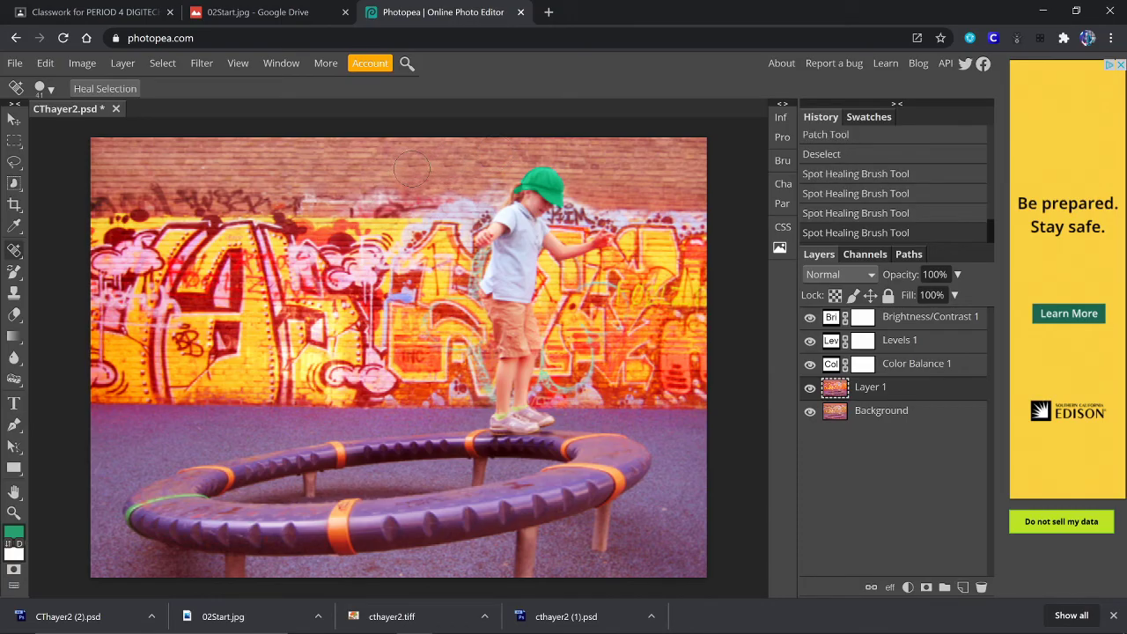
pyautogui.click(489, 180)
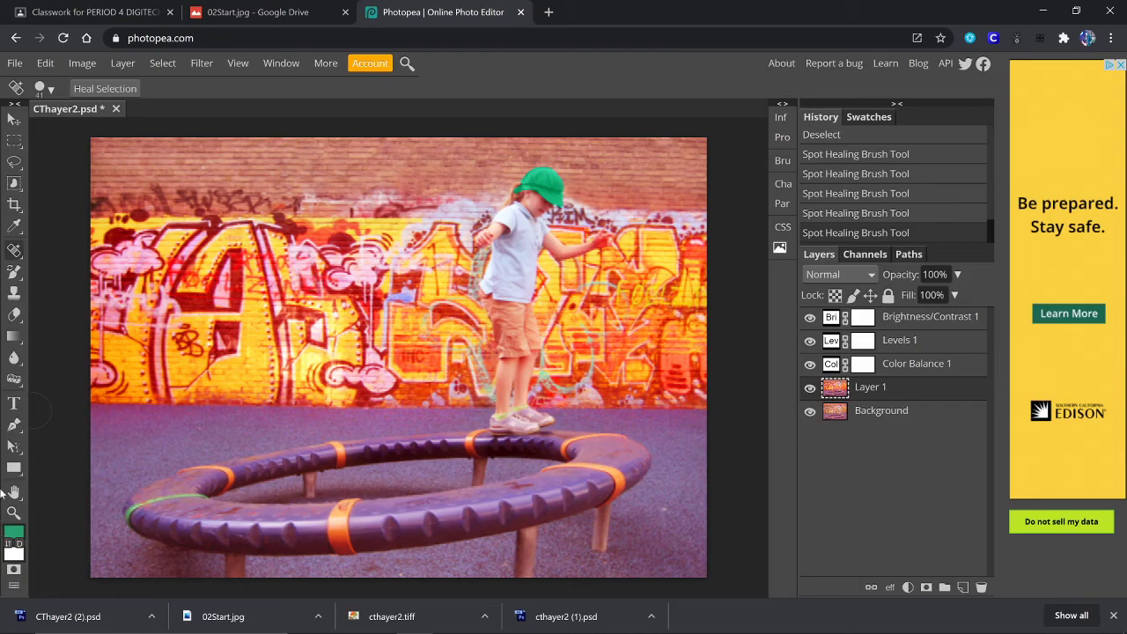
pyautogui.click(197, 167)
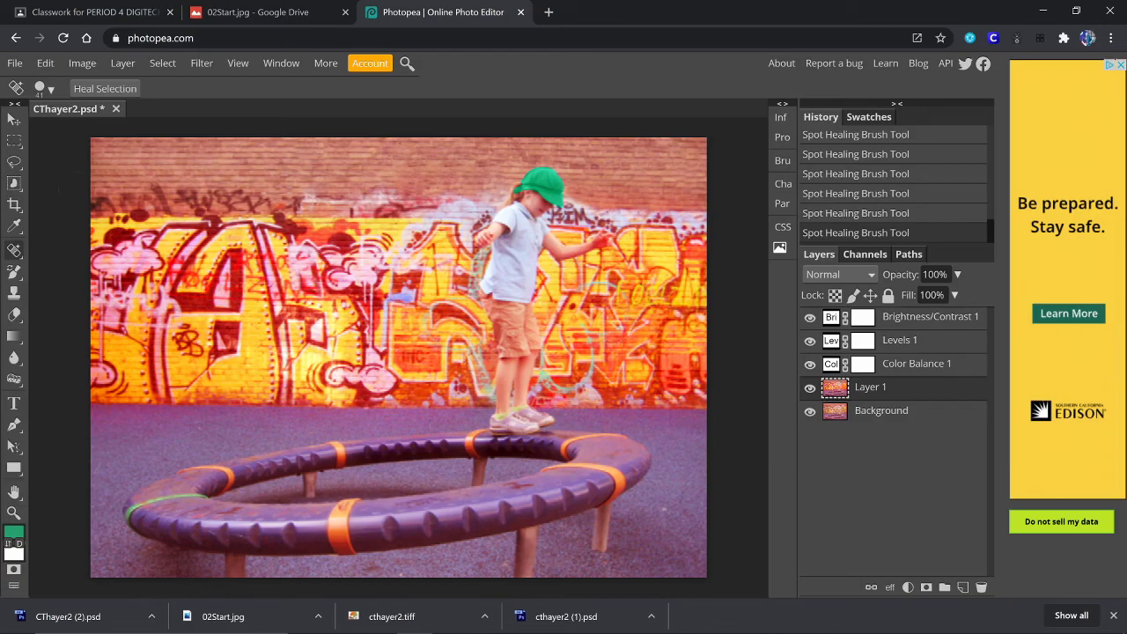
# Sharpen Layer 1 with Unsharp Mask at 40% amount and 1.0 px radius, adjusting the threshold and comparing the preview before applying
pyautogui.click(196, 67)
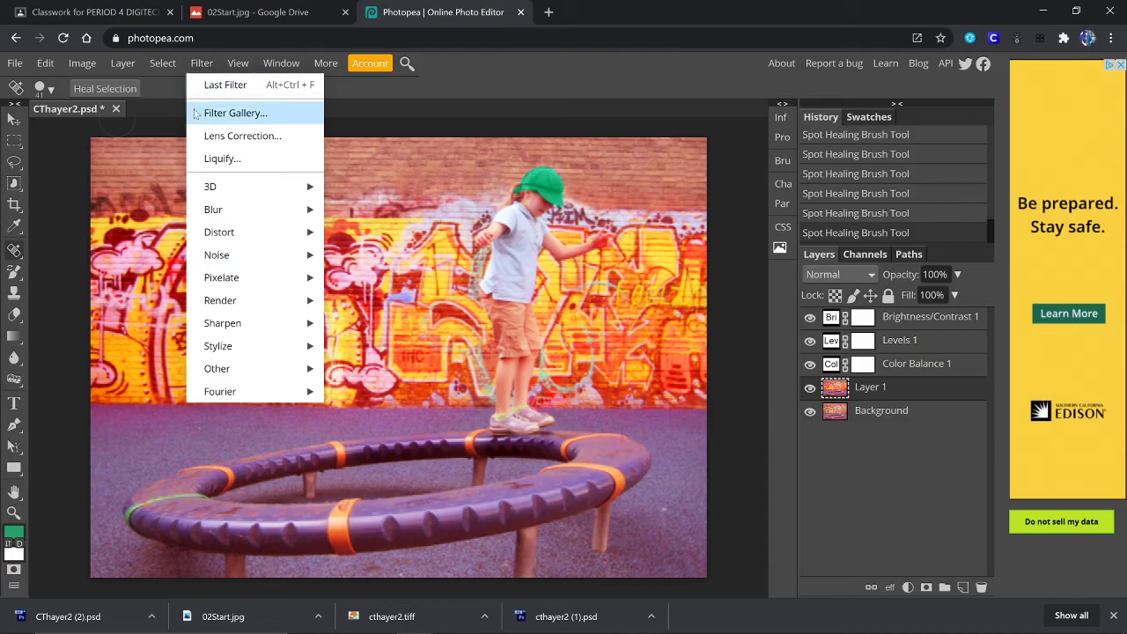
pyautogui.moveTo(260, 327)
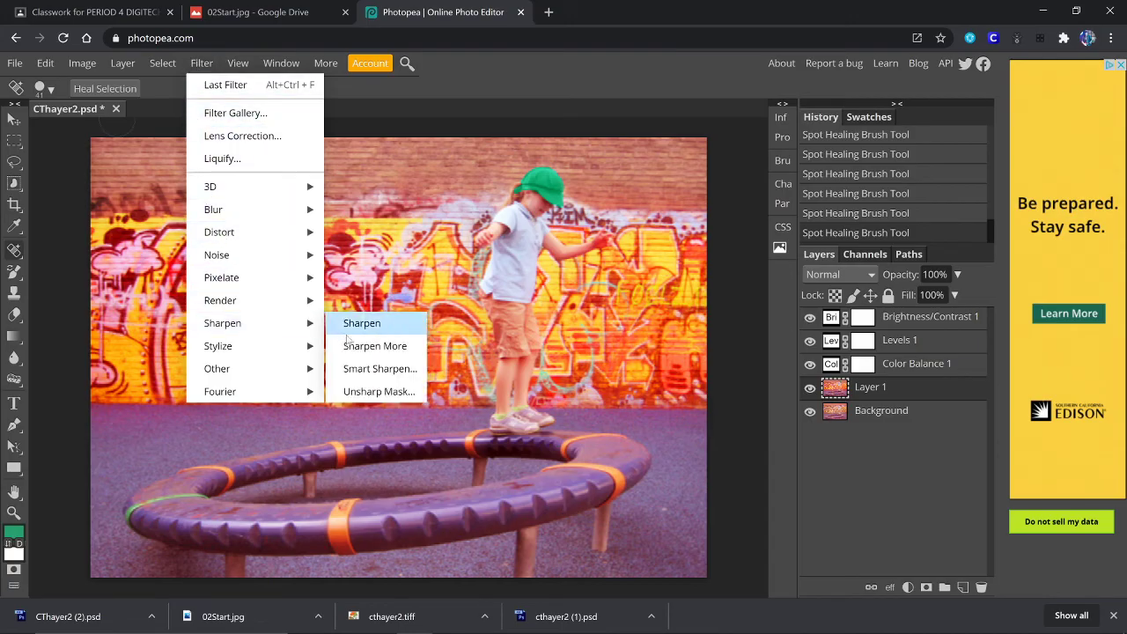
pyautogui.click(391, 395)
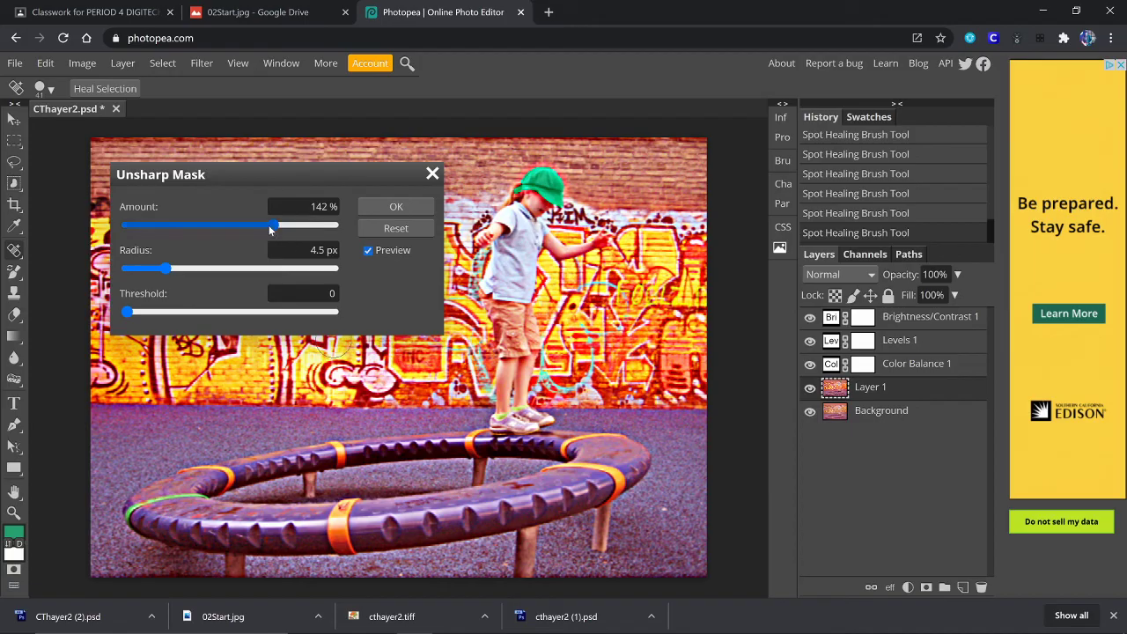
pyautogui.moveTo(272, 228); pyautogui.dragTo(167, 242)
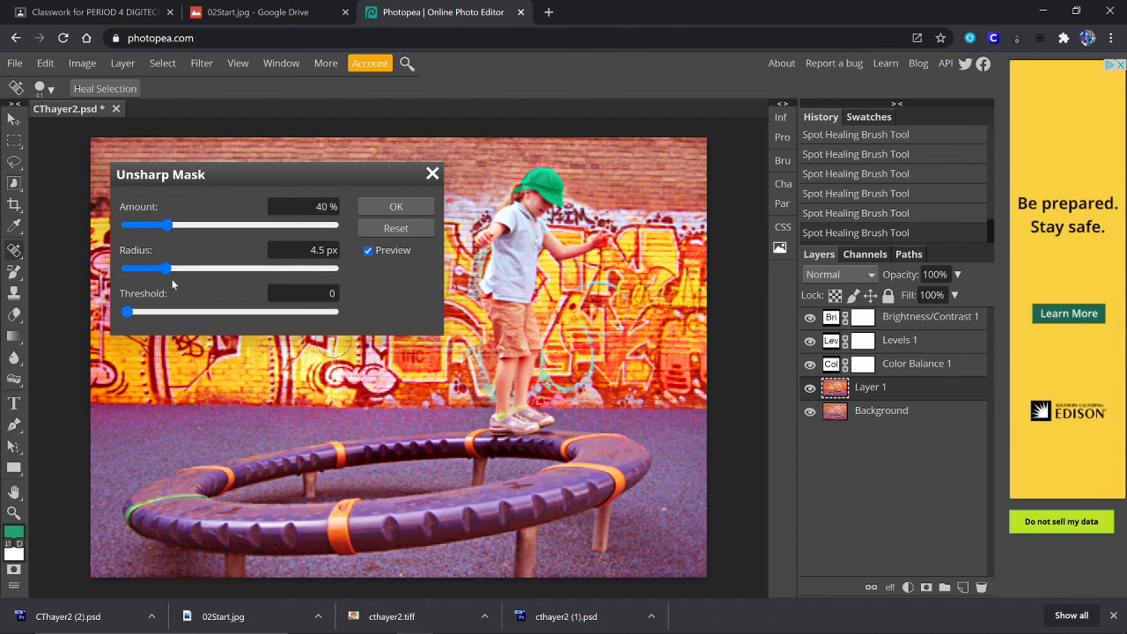
pyautogui.moveTo(162, 276); pyautogui.dragTo(146, 282)
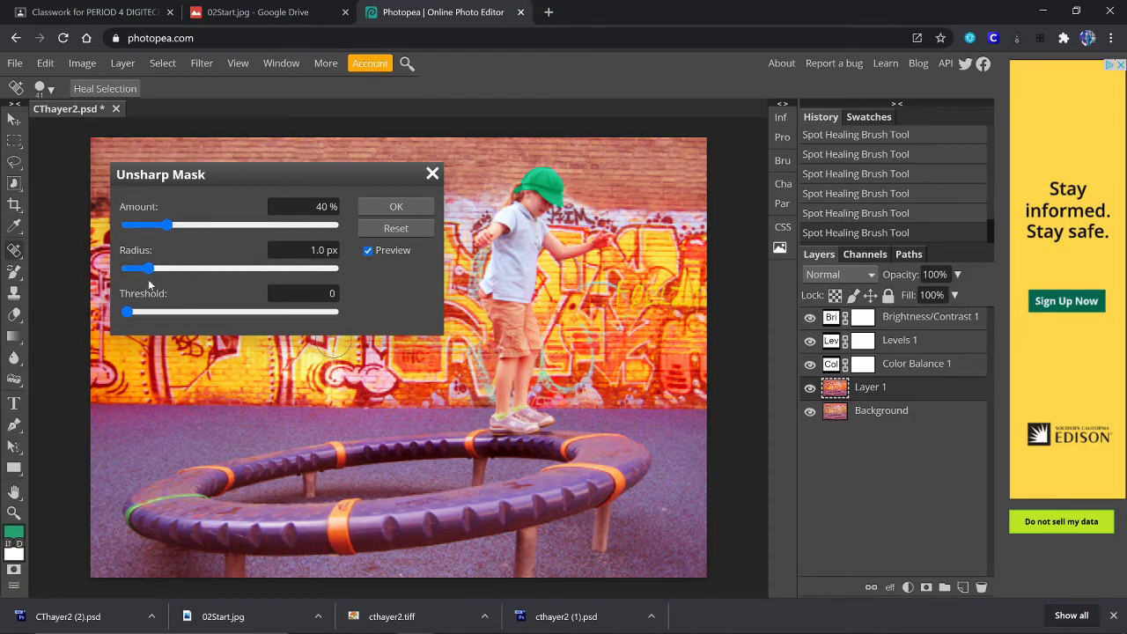
pyautogui.click(132, 314)
pyautogui.moveTo(132, 315); pyautogui.dragTo(131, 313)
pyautogui.click(368, 252)
pyautogui.click(368, 251)
pyautogui.click(388, 207)
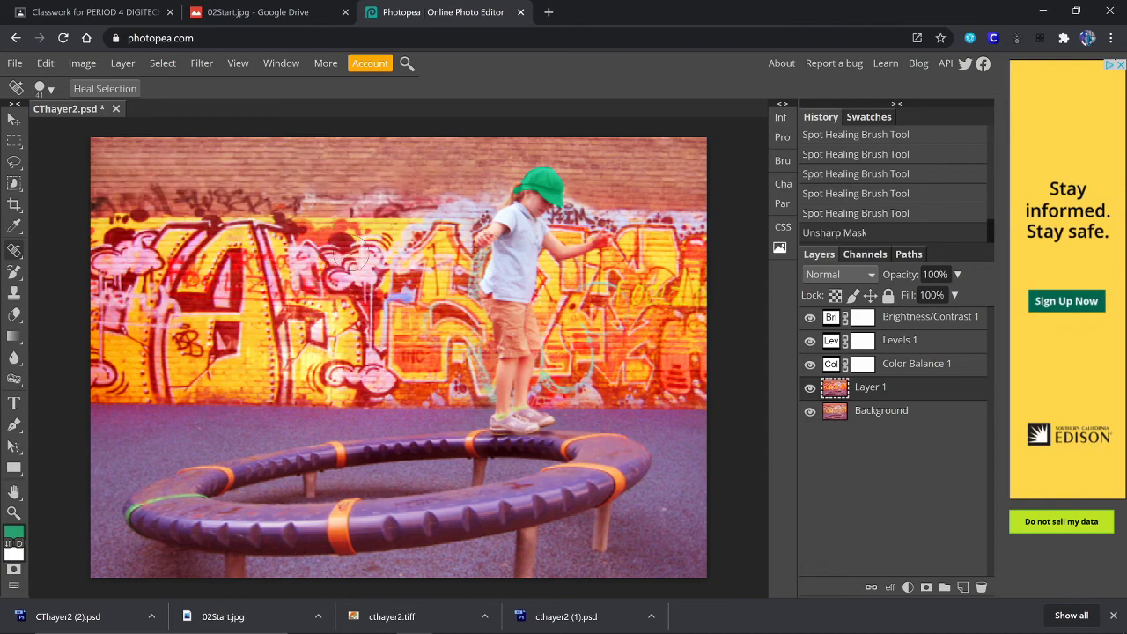
# Examine the sharpened girl, cap and graffiti wall up close
pyautogui.scroll(3, 385, 246)
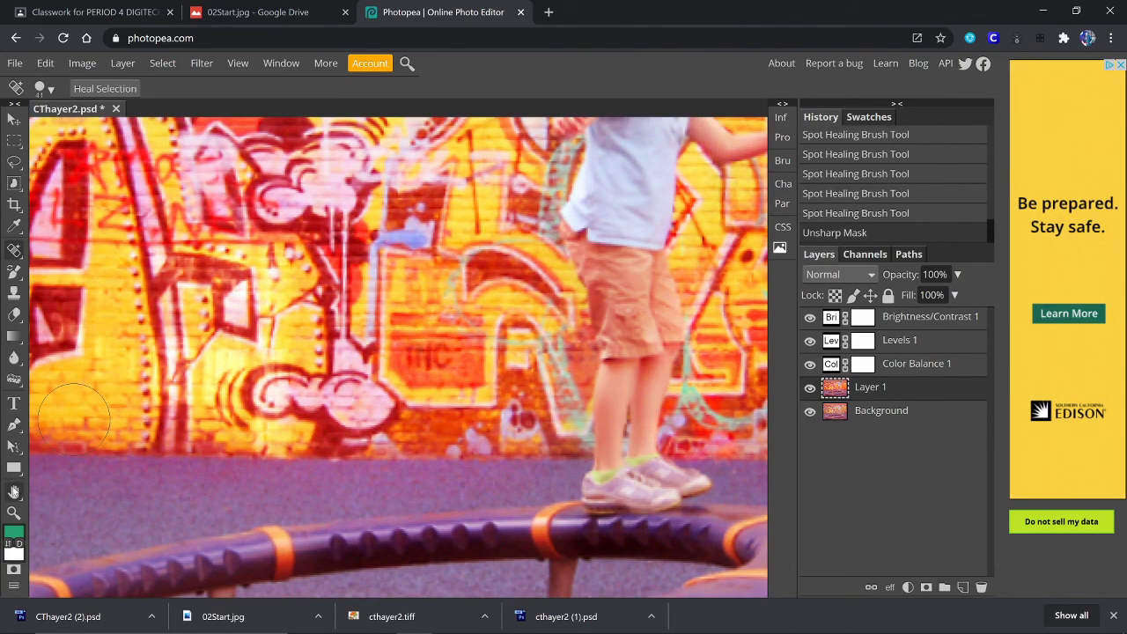
pyautogui.click(14, 492)
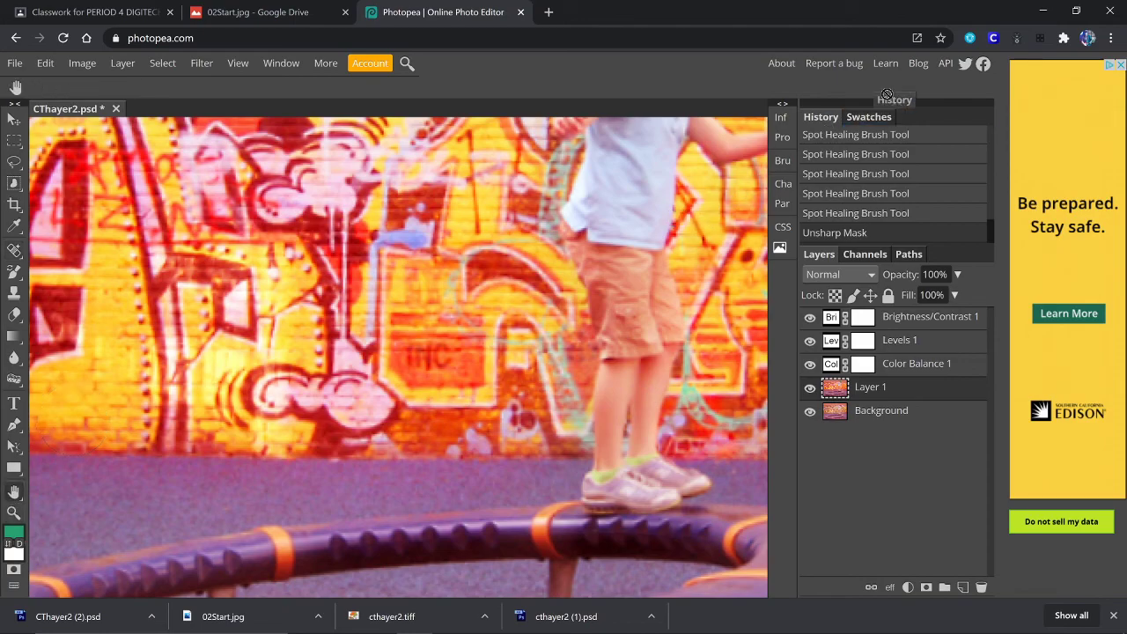
pyautogui.moveTo(682, 159); pyautogui.dragTo(452, 361)
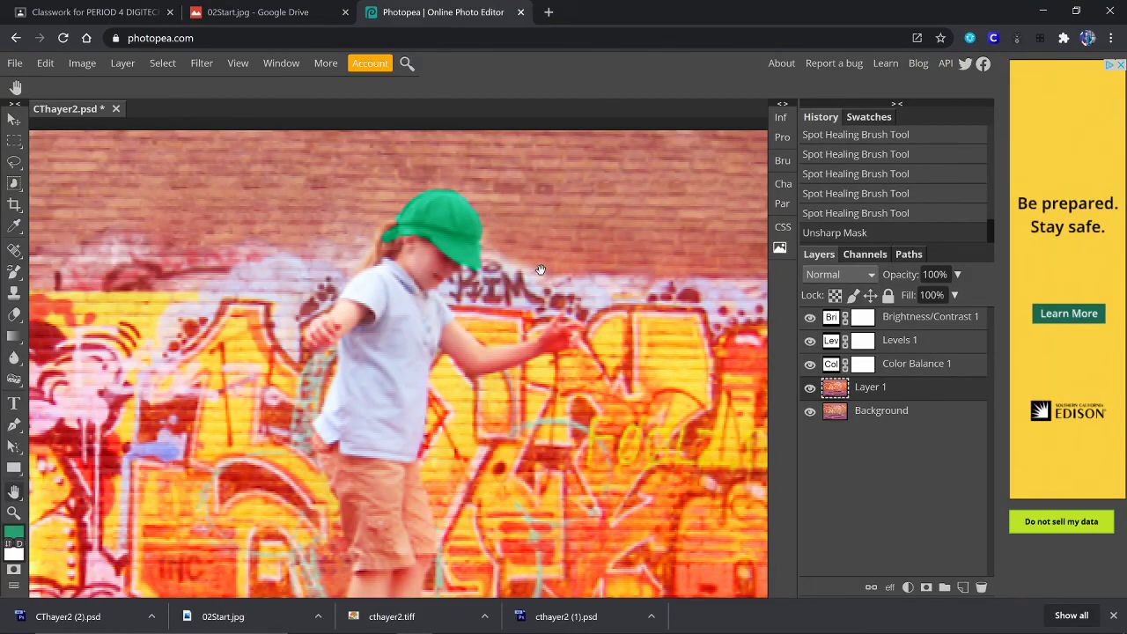
pyautogui.scroll(-5, 561, 254)
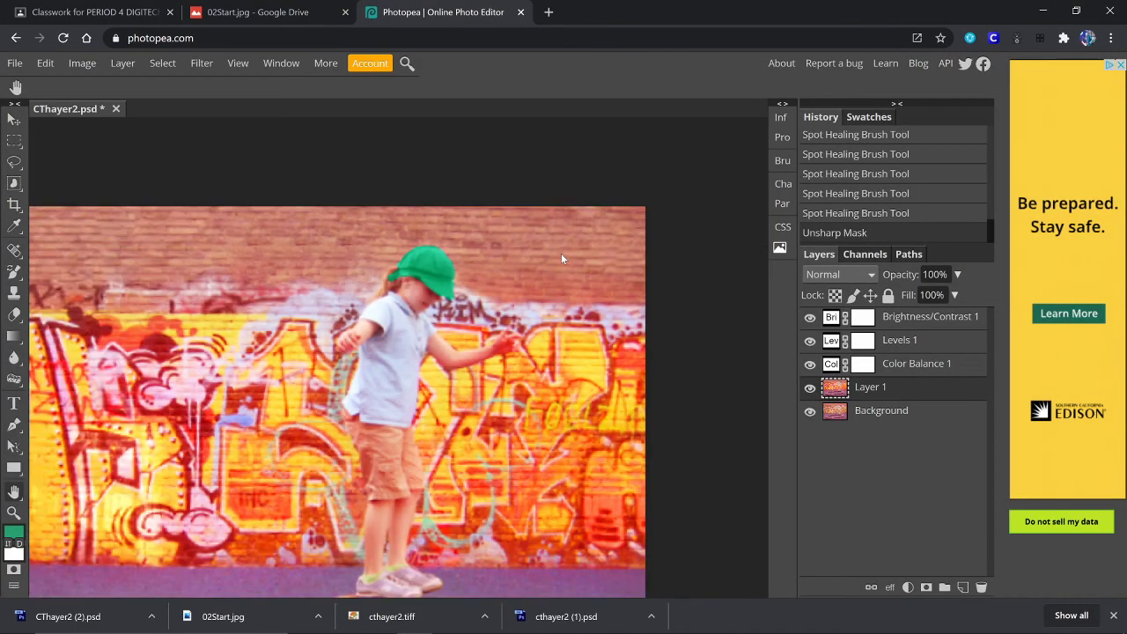
pyautogui.scroll(2, 561, 258)
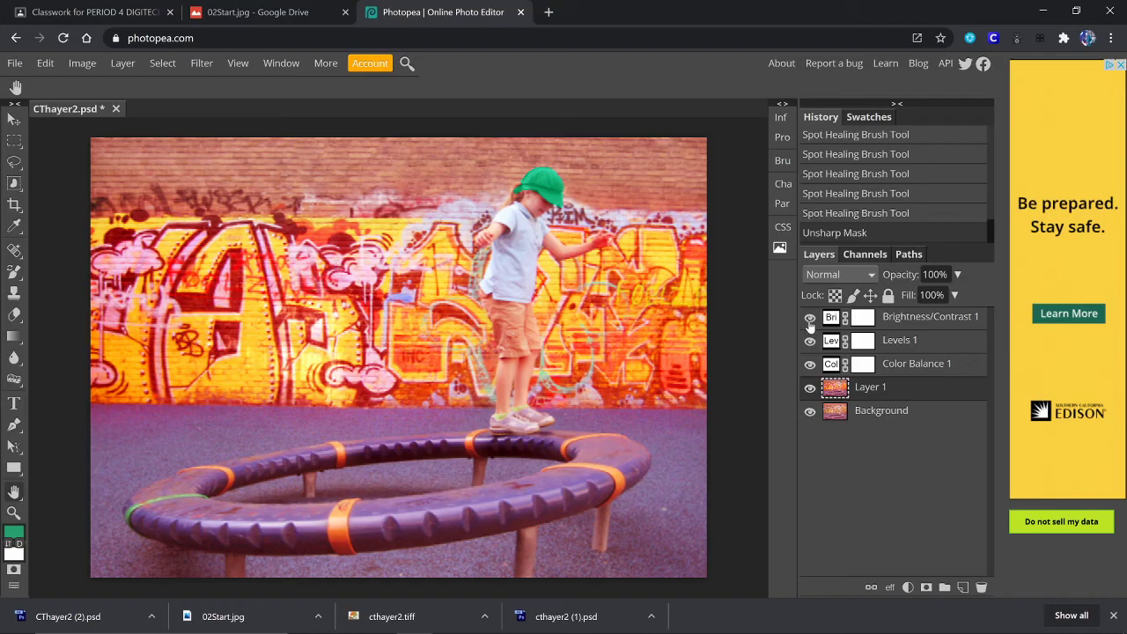
# Compare the edit with the original by hiding Layer 1 and the three adjustment layers, restoring Layer 1 first and the adjustments after it
pyautogui.click(809, 386)
pyautogui.click(809, 364)
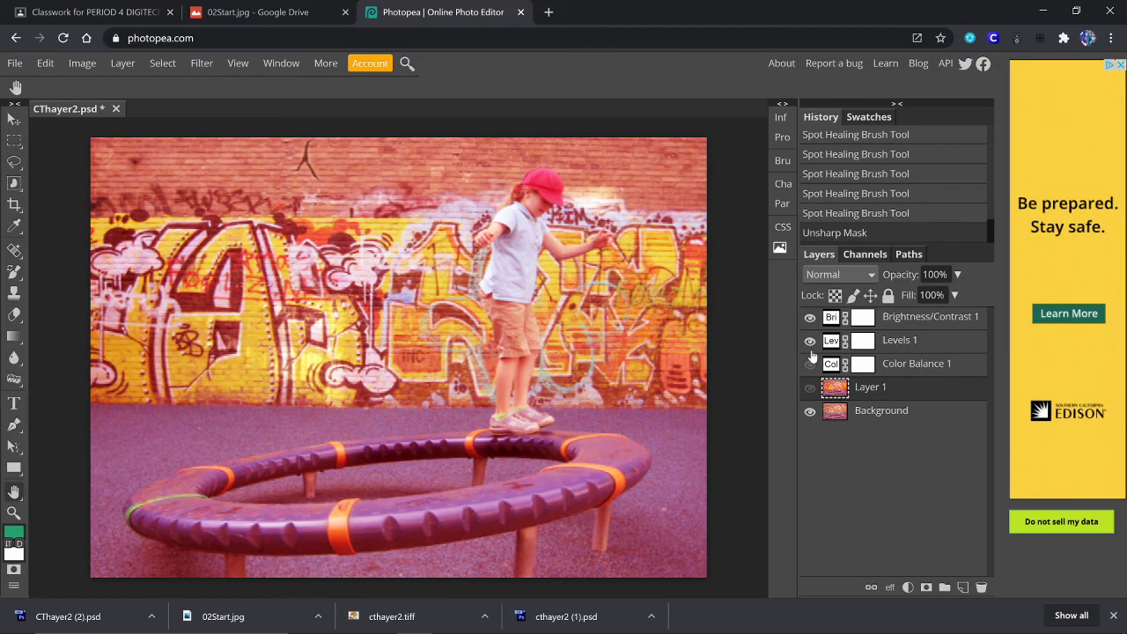
pyautogui.click(809, 340)
pyautogui.click(809, 316)
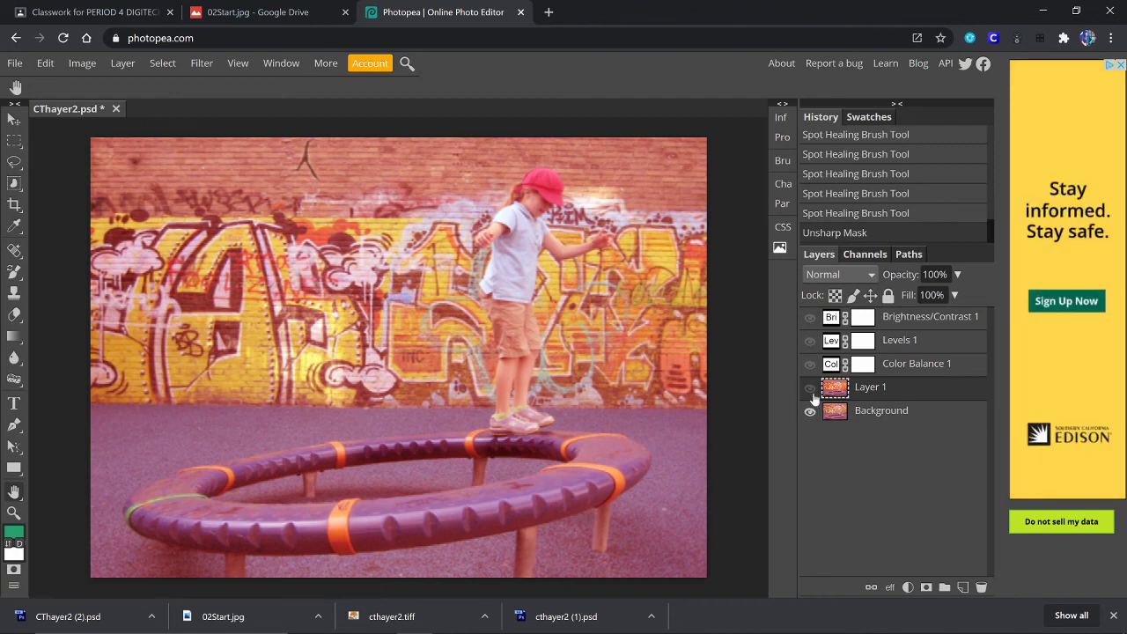
pyautogui.click(810, 386)
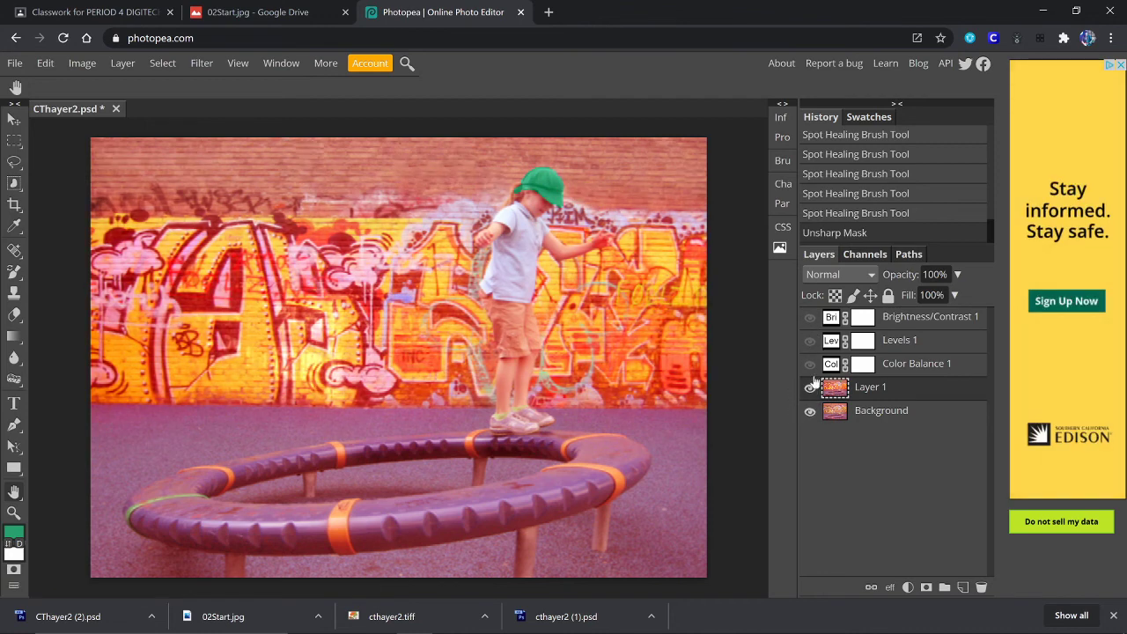
pyautogui.click(809, 364)
pyautogui.click(809, 340)
pyautogui.click(809, 317)
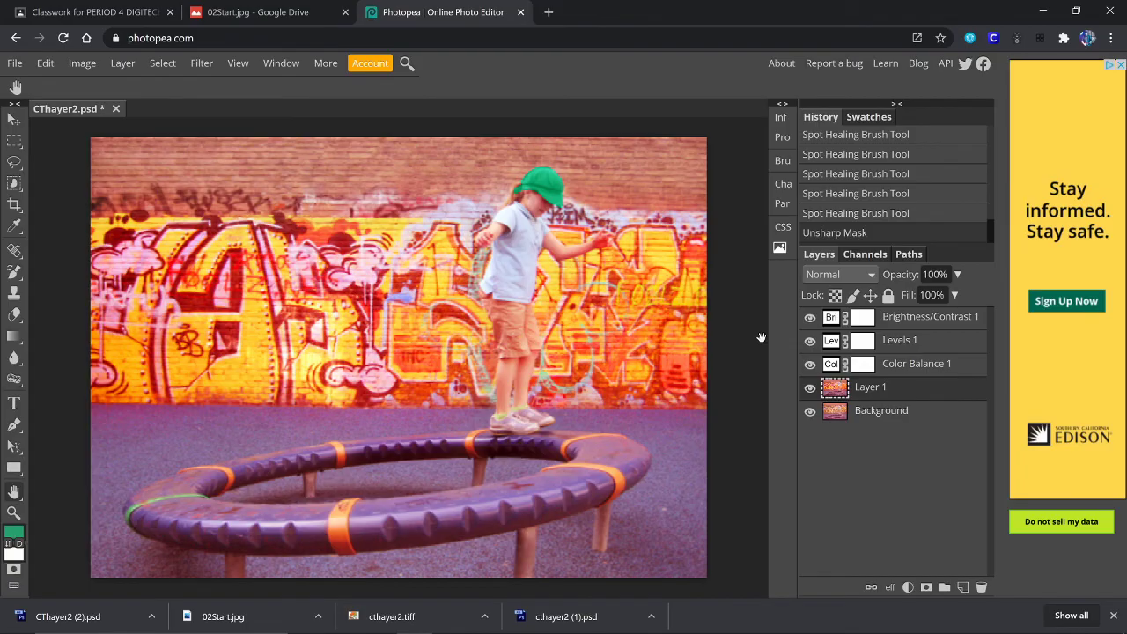
# Save the edited document as a PSD and export a 700 × 500 px TIFF copy without metadata
pyautogui.click(13, 64)
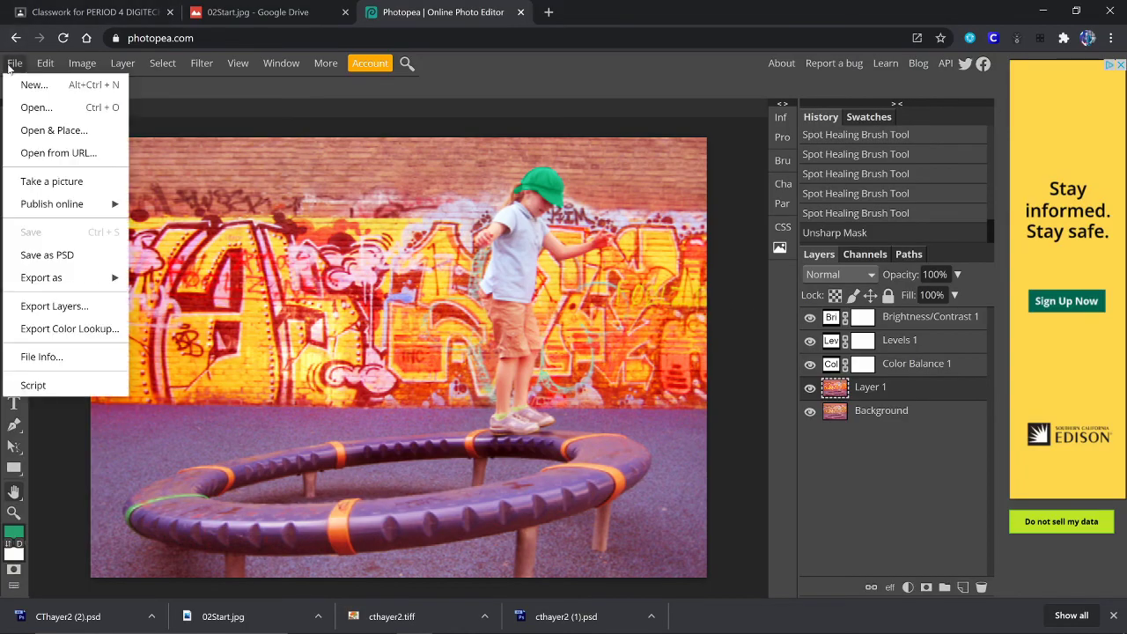
pyautogui.click(33, 254)
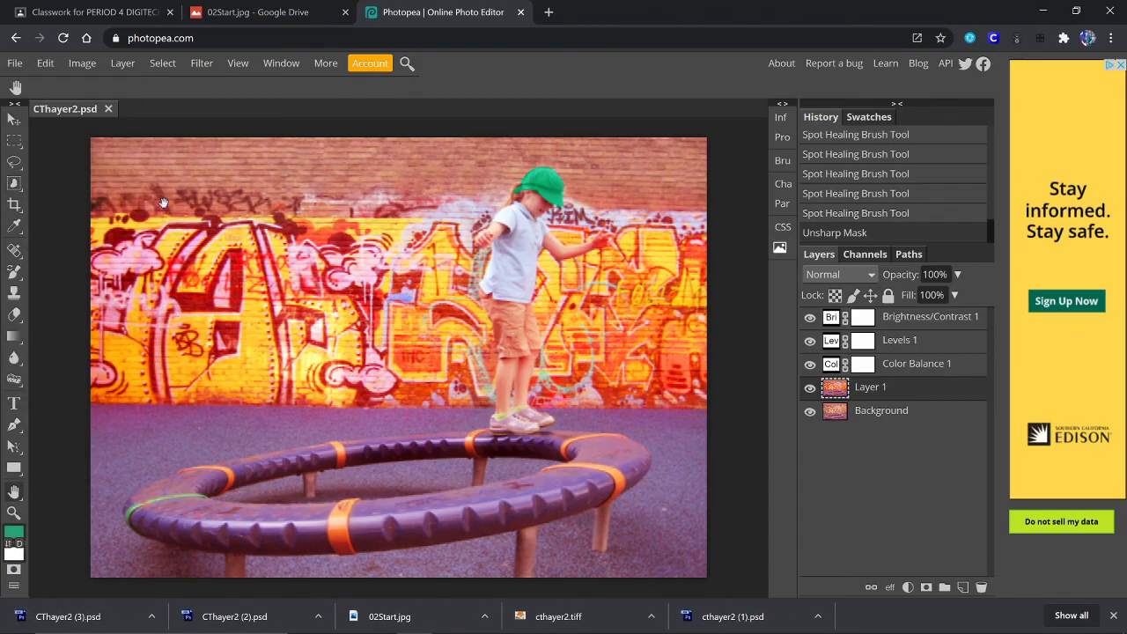
pyautogui.click(15, 64)
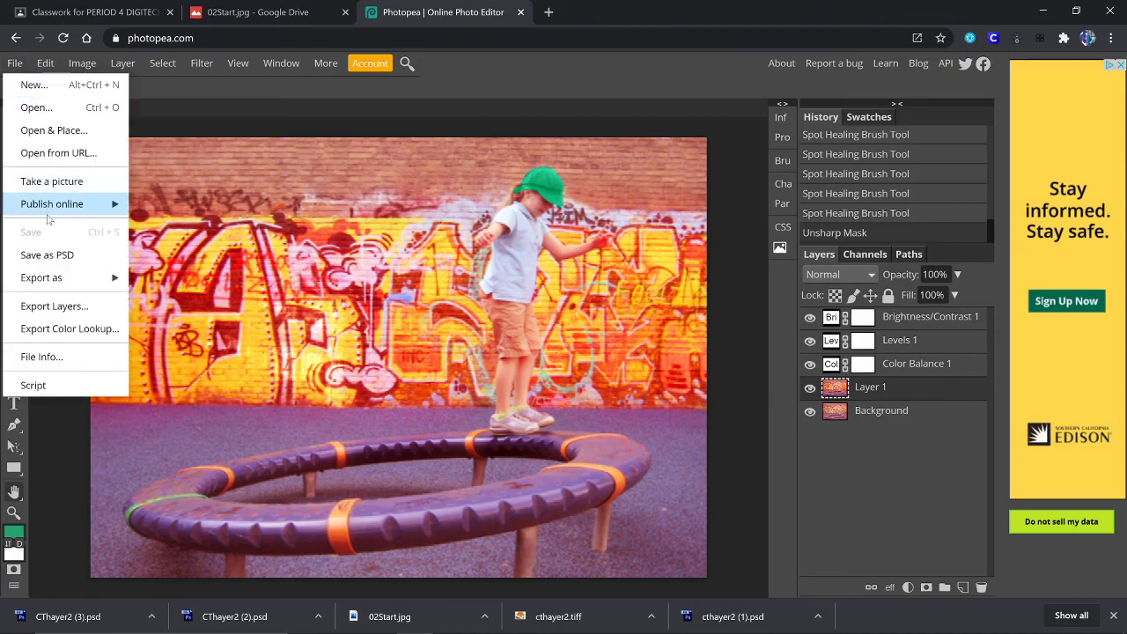
pyautogui.moveTo(66, 280)
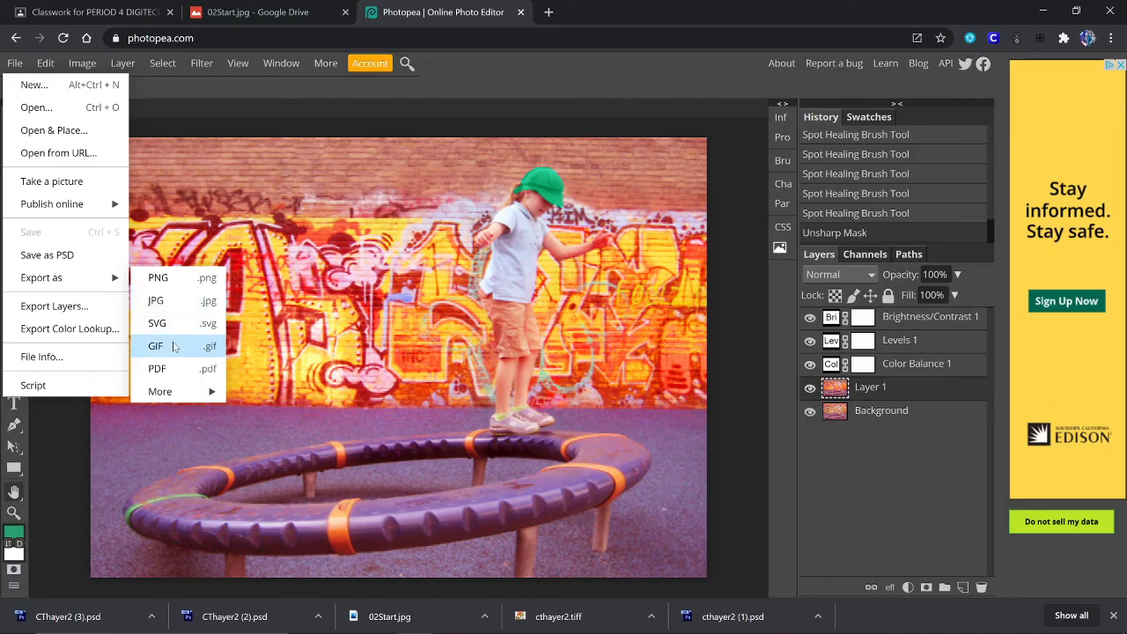
pyautogui.moveTo(172, 394)
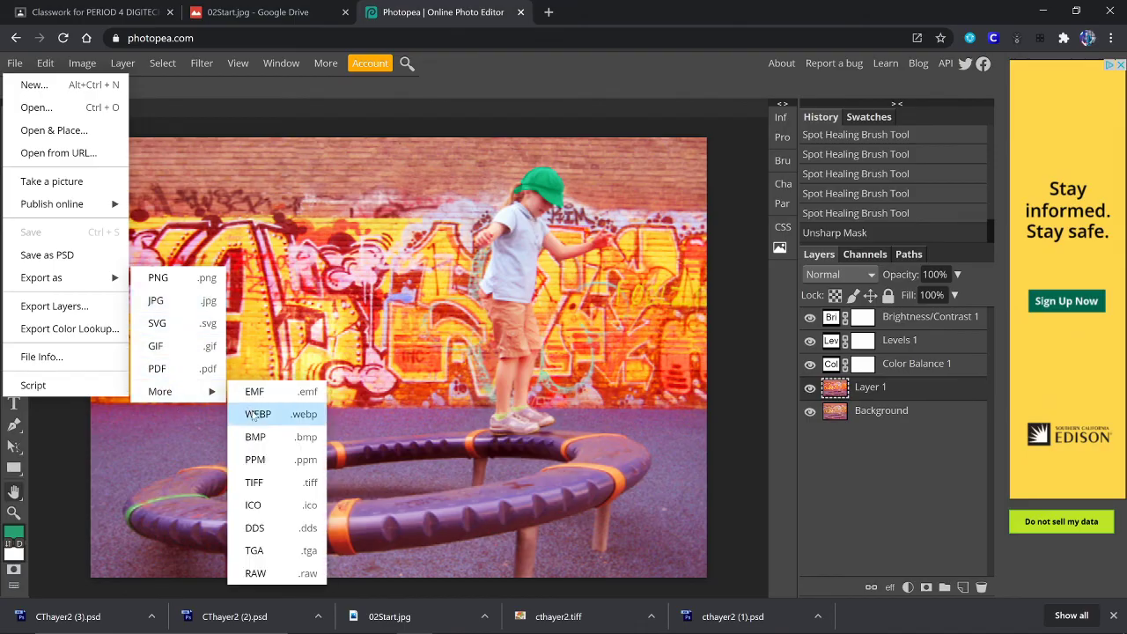
pyautogui.click(266, 479)
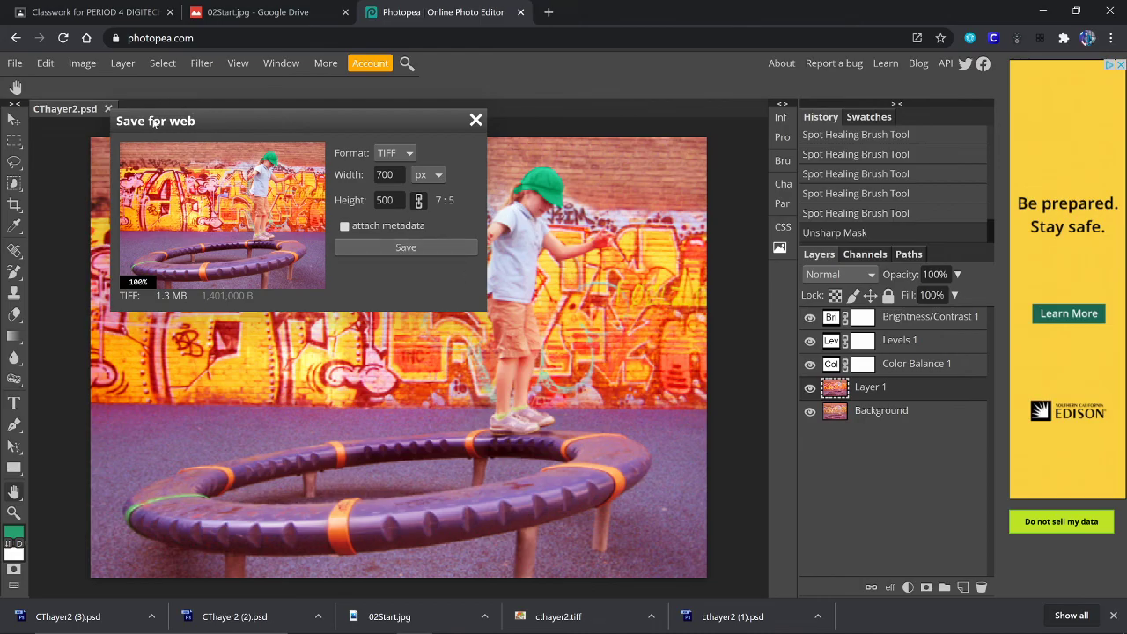
pyautogui.click(406, 248)
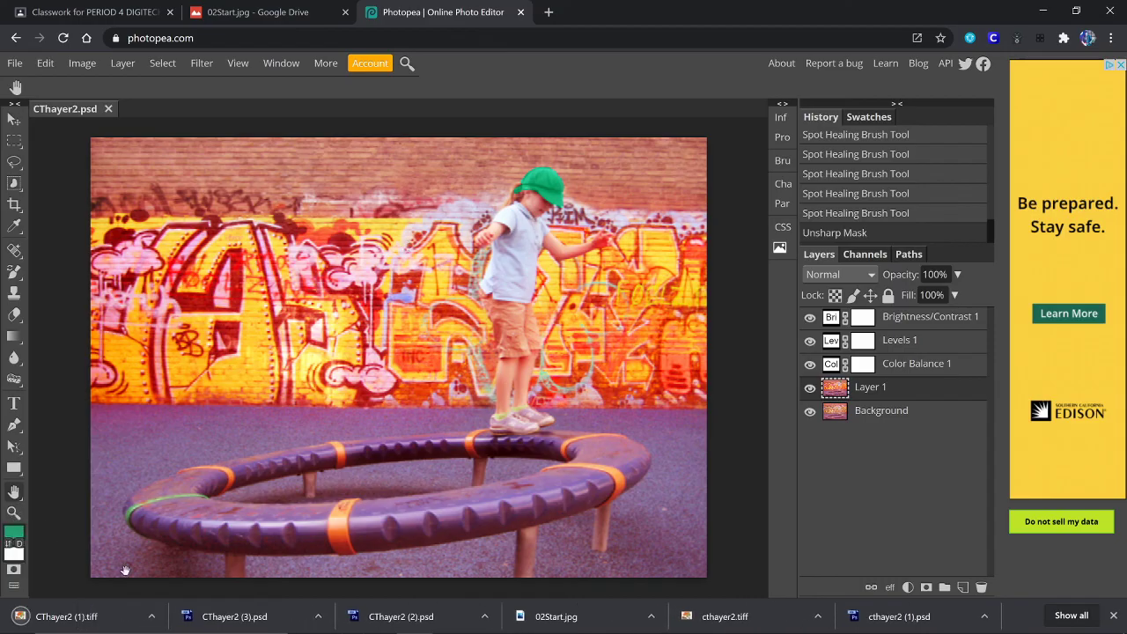
# Open the exported TIFF in Windows Photo Viewer, check the whole picture at reduced size, and close the viewer
pyautogui.click(69, 616)
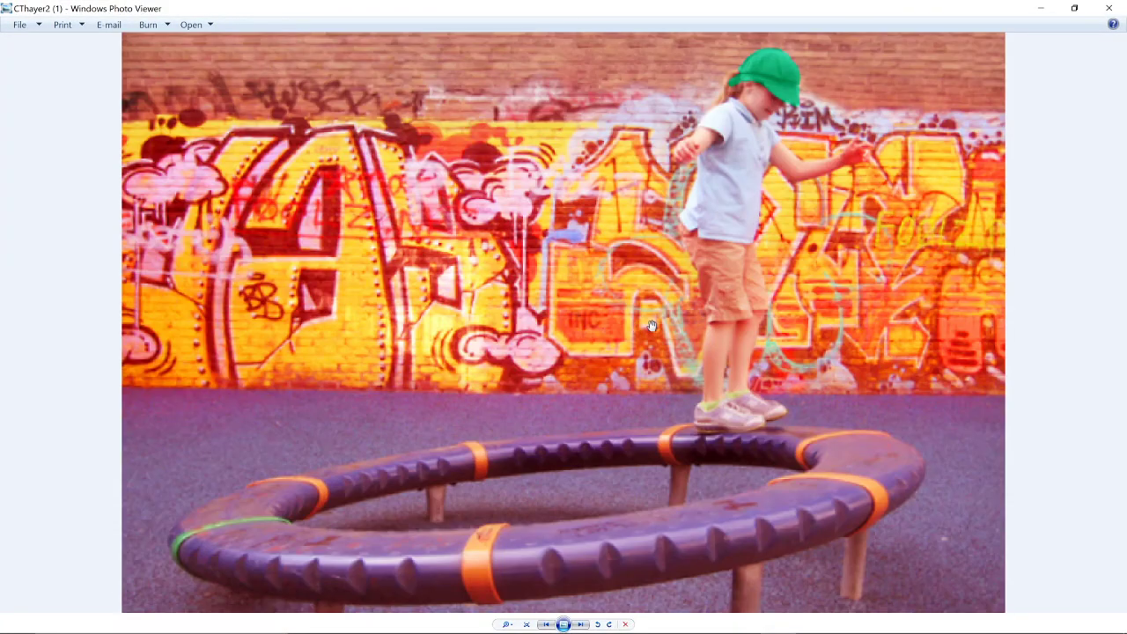
pyautogui.scroll(-7, 786, 263)
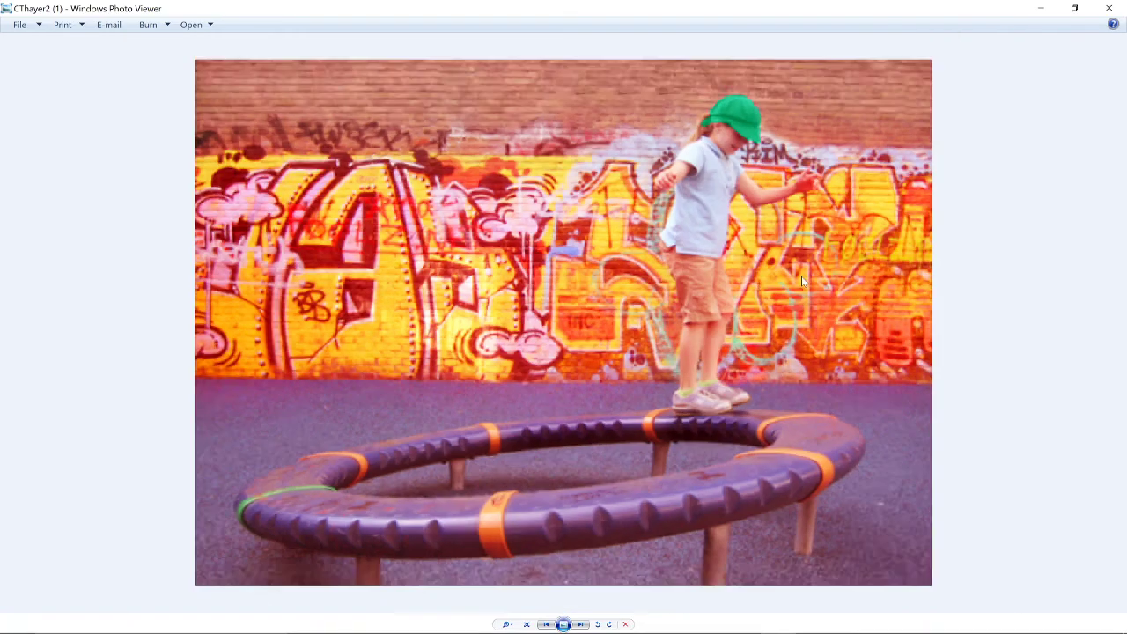
pyautogui.scroll(-1, 787, 263)
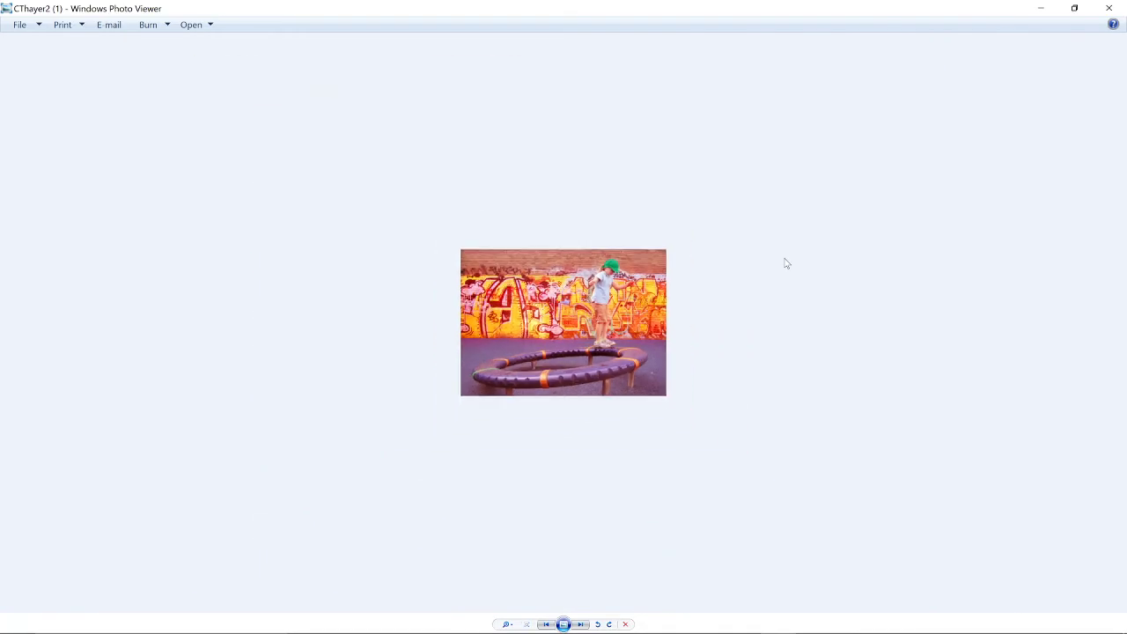
pyautogui.click(1109, 11)
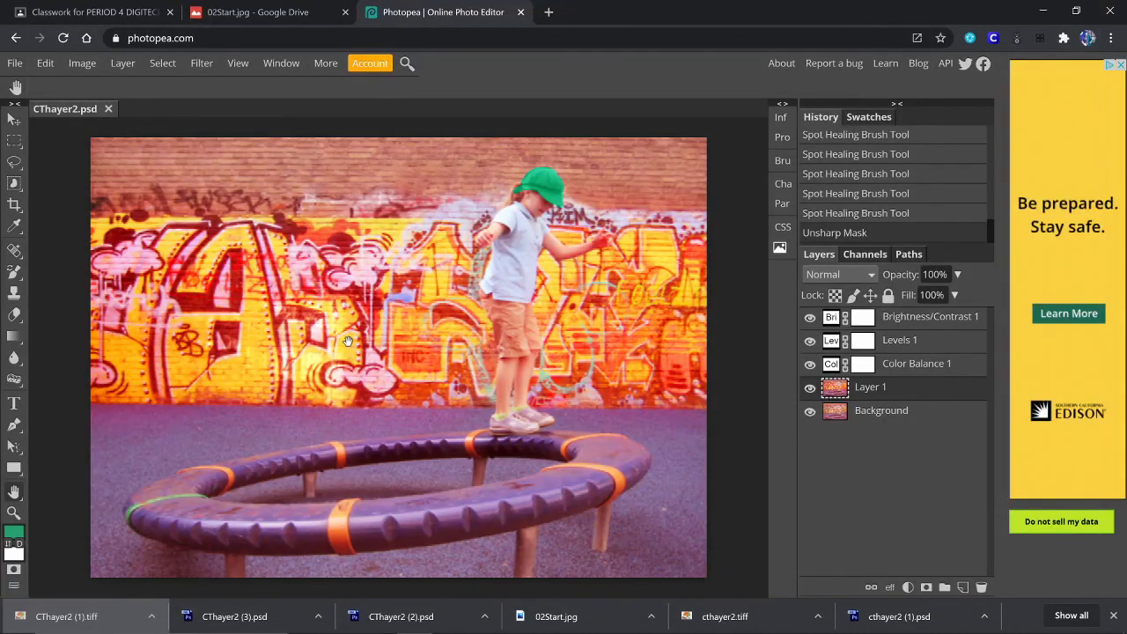
# Reopen the exported TIFF in Windows Photo Viewer, examine the graffiti and the girl's legs up close, and return to Photopea
pyautogui.click(66, 618)
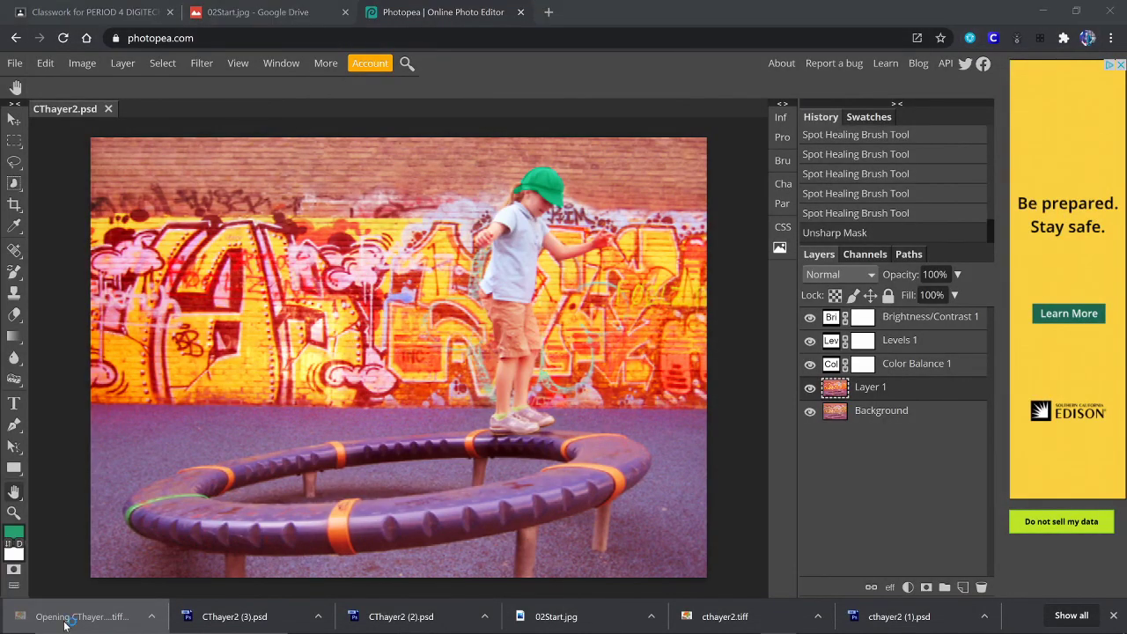
pyautogui.scroll(4, 588, 306)
pyautogui.scroll(2, 588, 306)
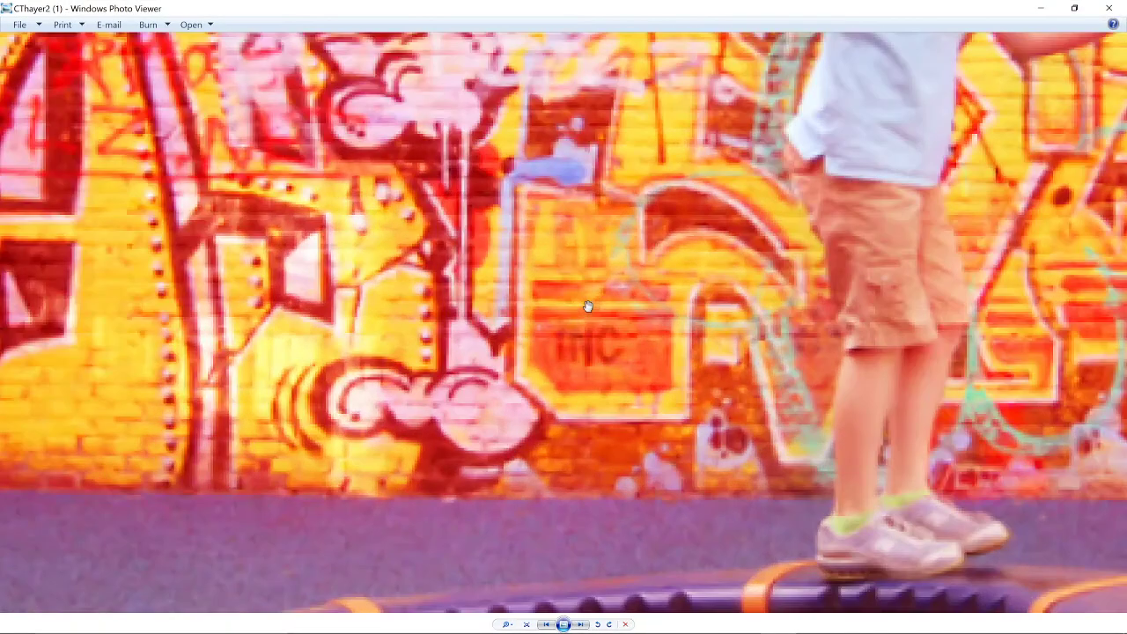
pyautogui.scroll(-5, 591, 298)
pyautogui.scroll(1, 591, 297)
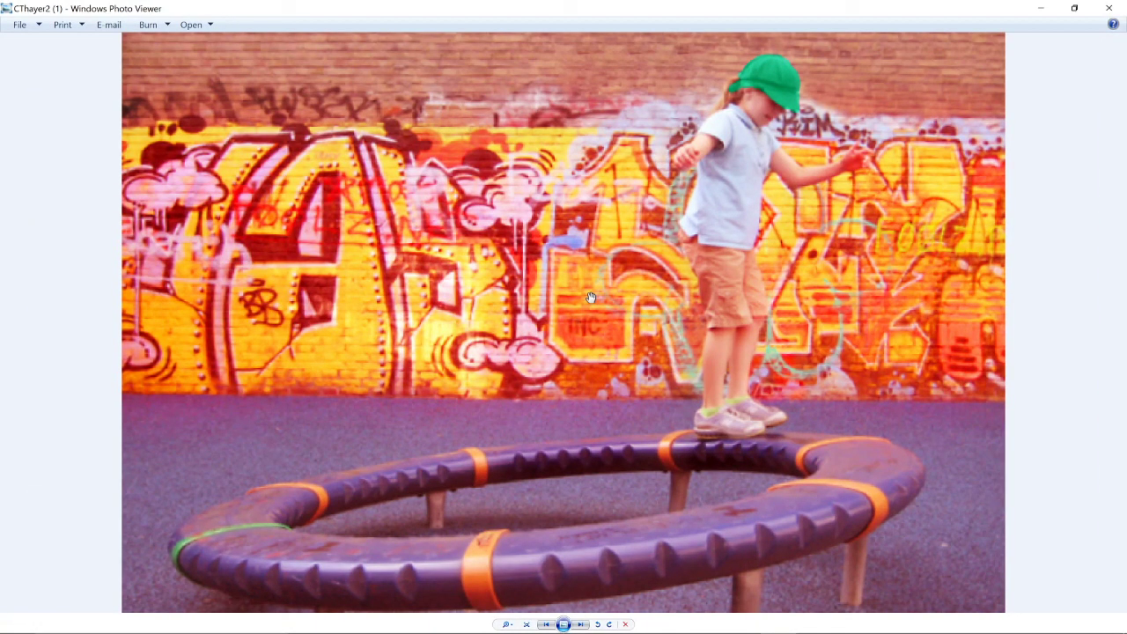
pyautogui.scroll(-6, 591, 298)
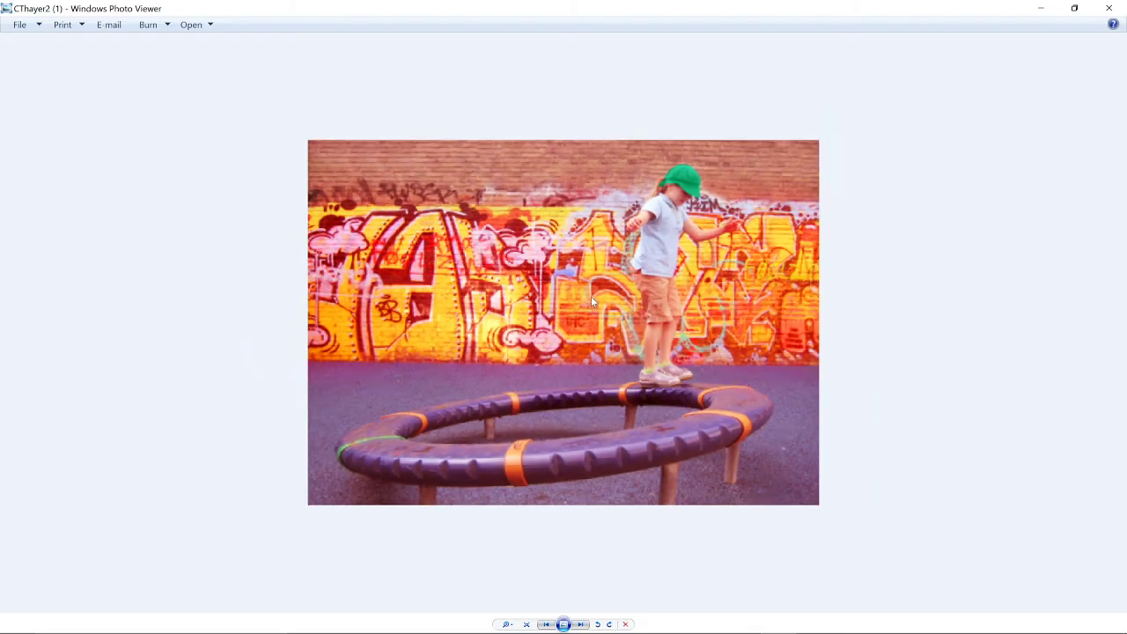
pyautogui.click(1105, 9)
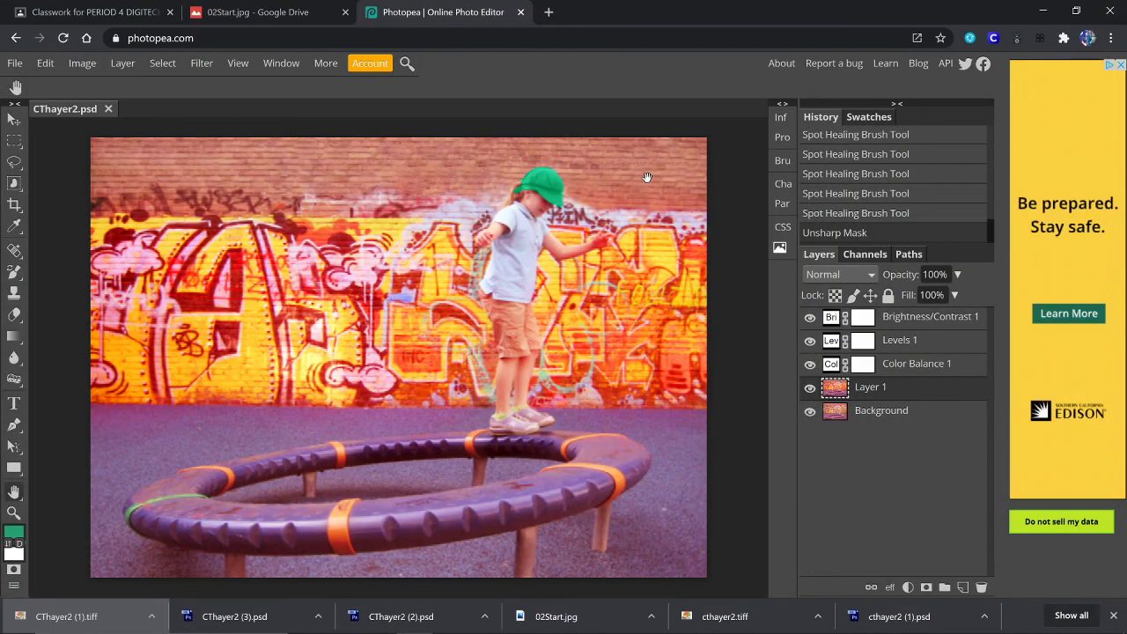